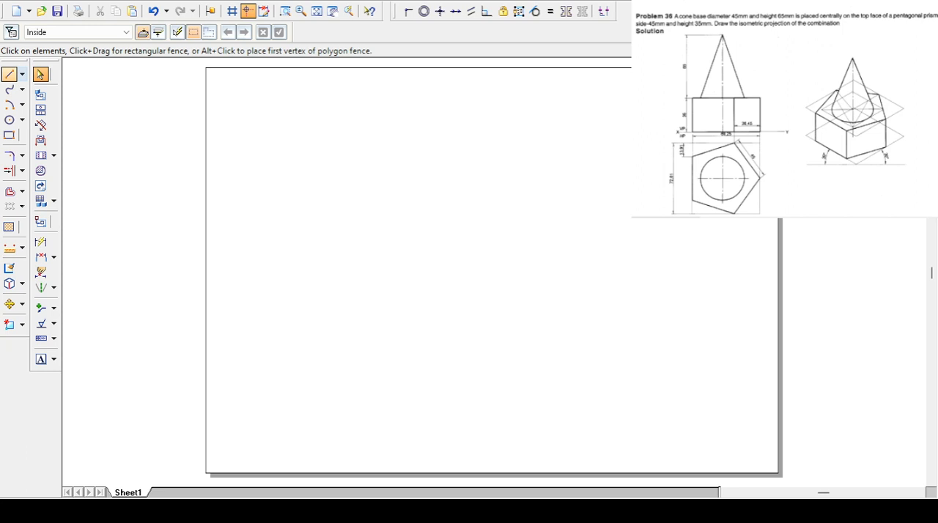
- Draw a closed five-sided outline in the Visible line style, with a vertical left side about 25 mm long
left_click(9, 74)
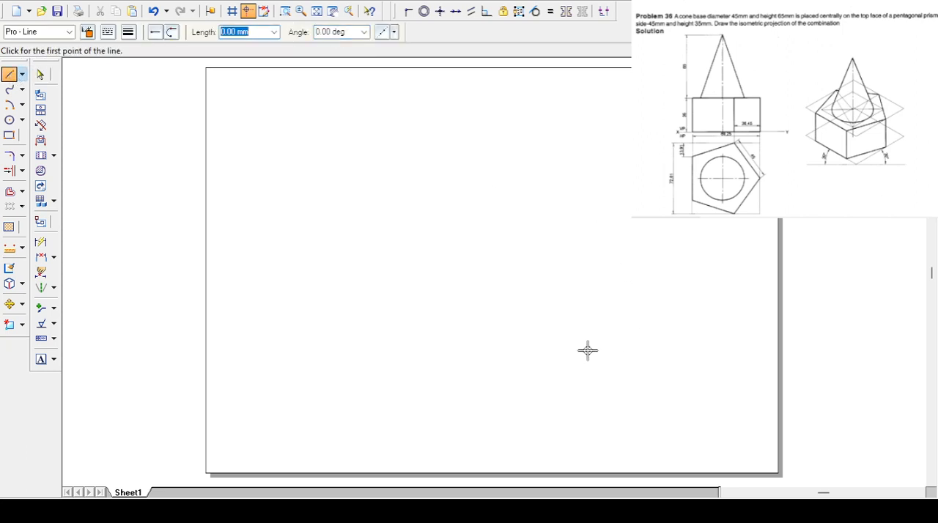
left_click(64, 31)
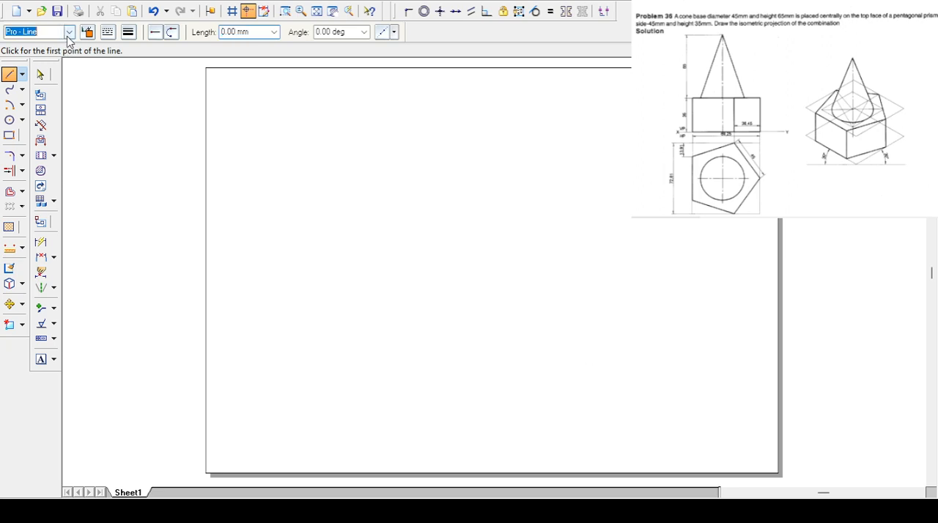
left_click(40, 126)
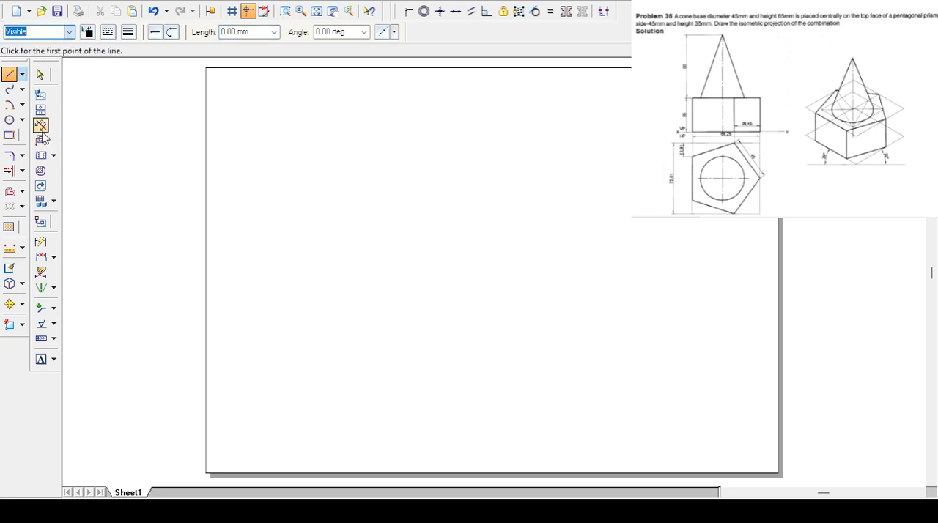
left_click(604, 354)
left_click(604, 402)
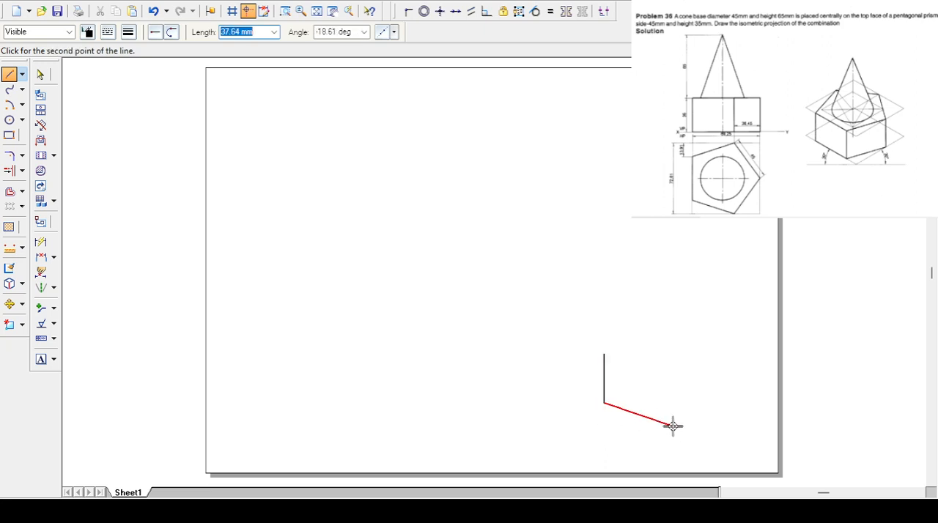
left_click(685, 431)
left_click(738, 372)
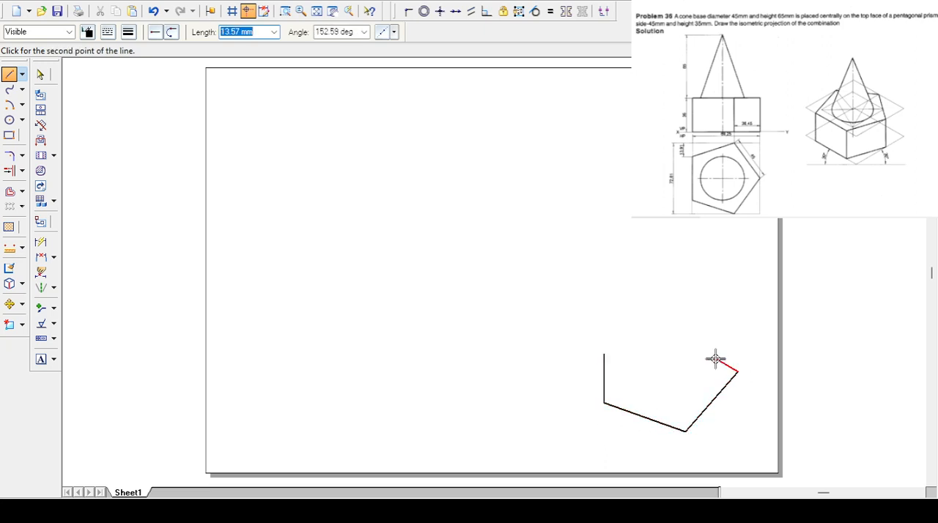
left_click(700, 309)
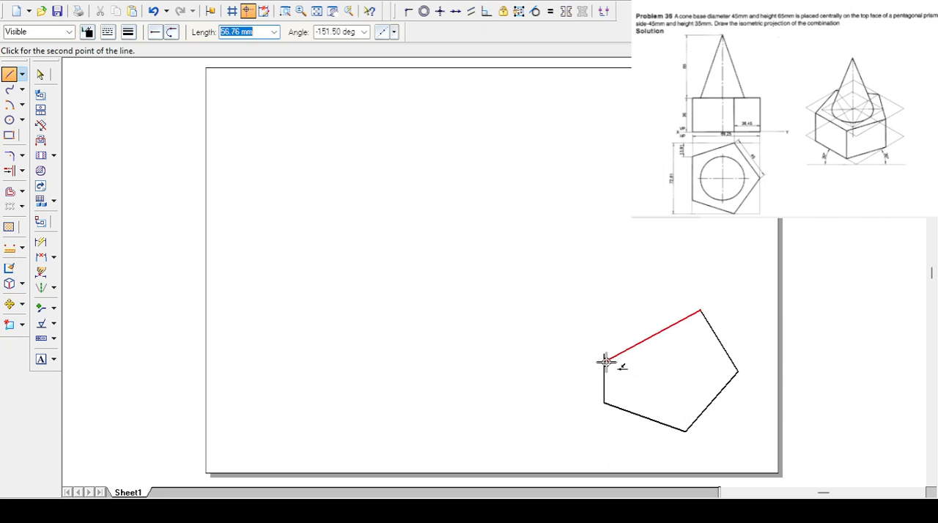
left_click(603, 354)
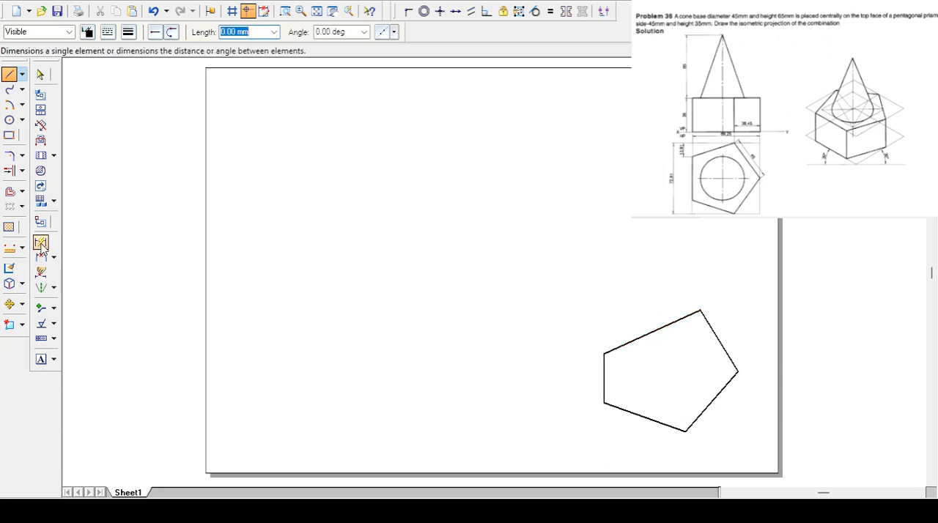
- Dimension the outline's vertical left side and set its length to 45 mm
left_click(40, 272)
left_click(603, 378)
left_click(583, 378)
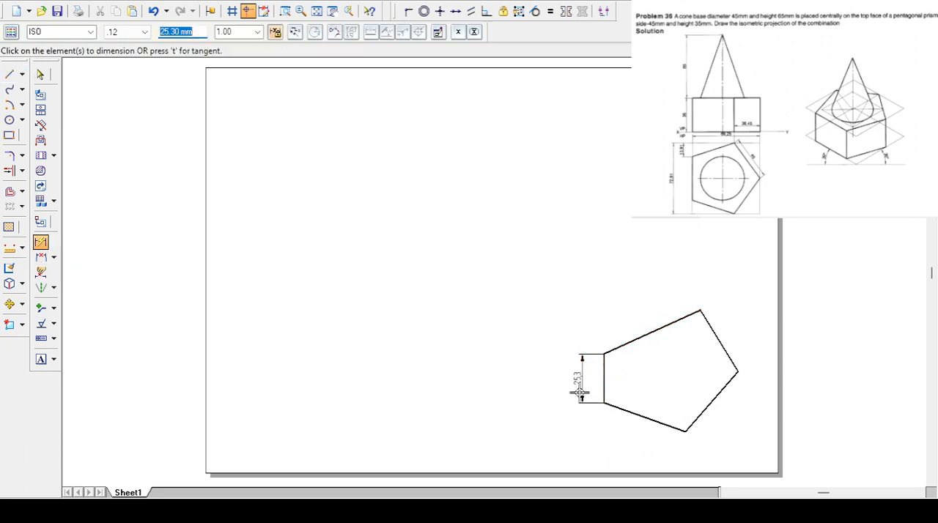
type("45")
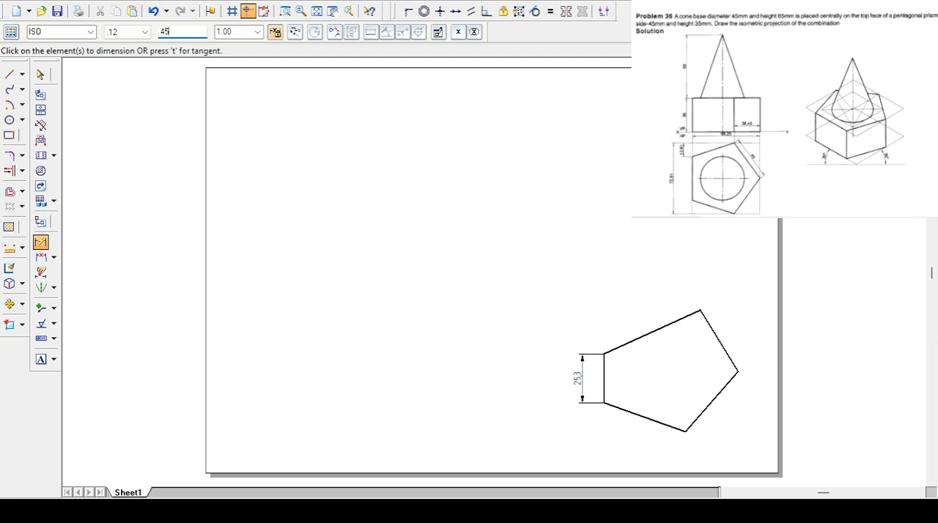
key("Return")
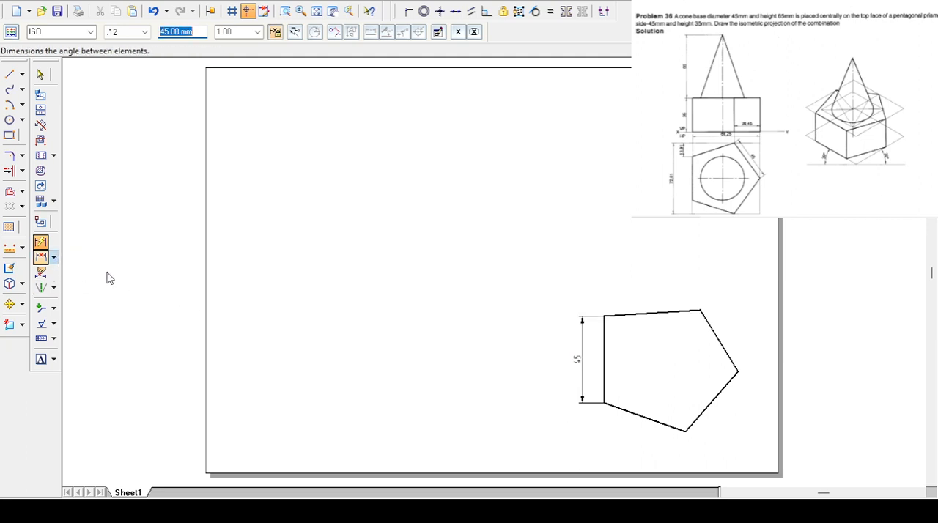
- Dimension the angle between the vertical side and the upper-left sloping side and set it to 108 degrees
left_click(41, 257)
left_click(604, 329)
left_click(617, 315)
left_click(621, 328)
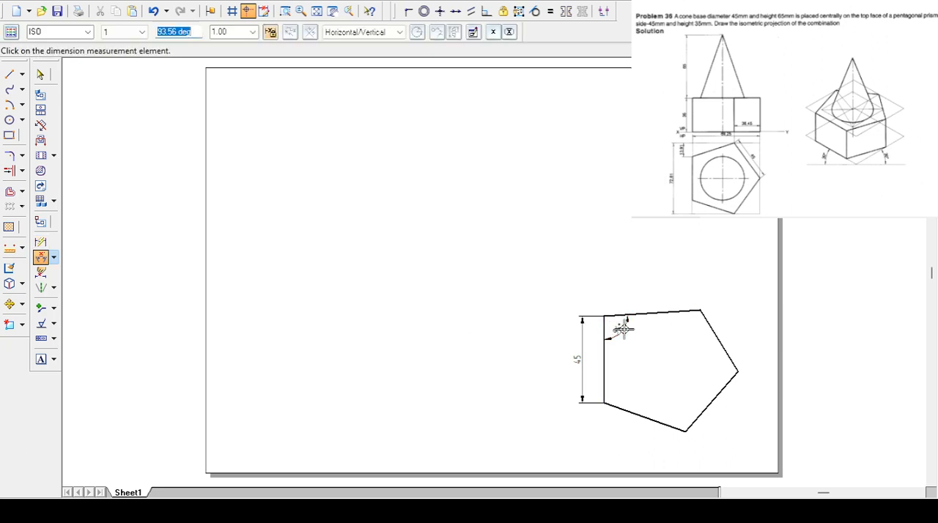
type("1")
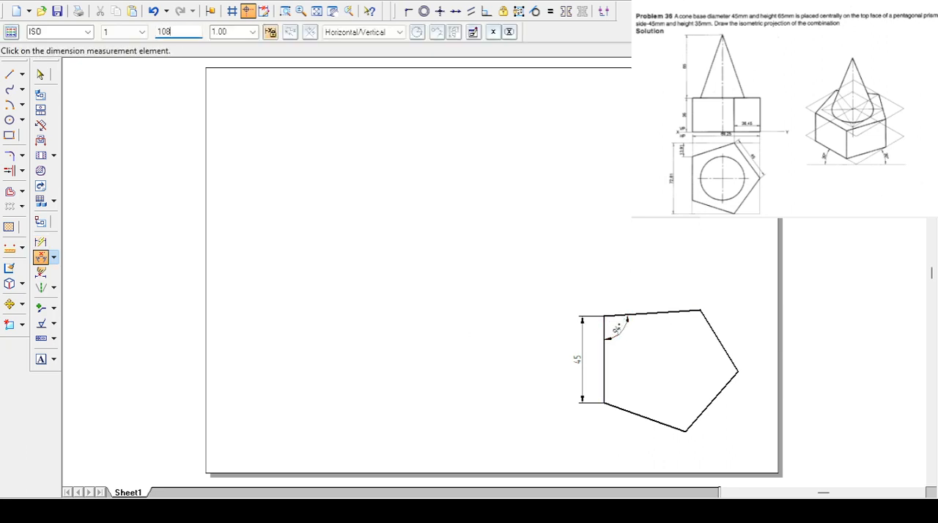
type("08")
key("Return")
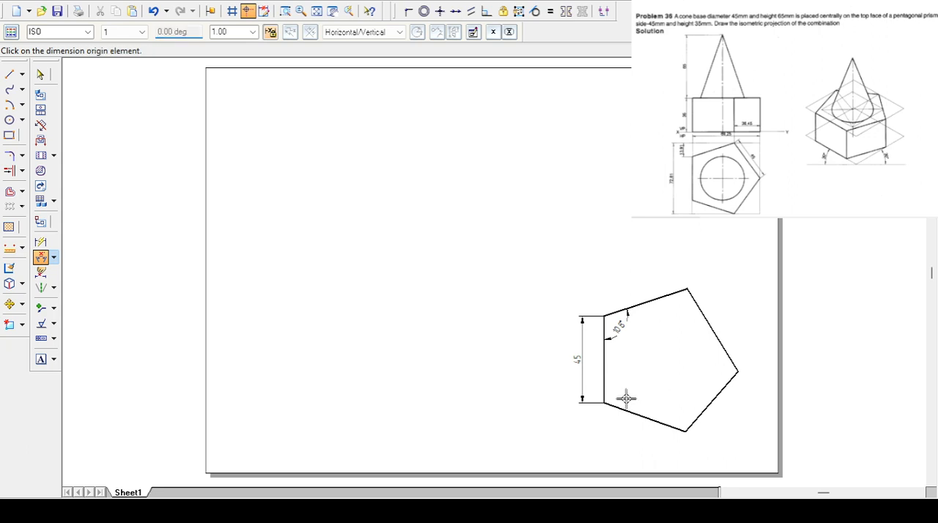
- Dimension the angle between the vertical side and the lower-left sloping side and set it to 108 degrees
left_click(604, 389)
left_click(614, 405)
left_click(637, 384)
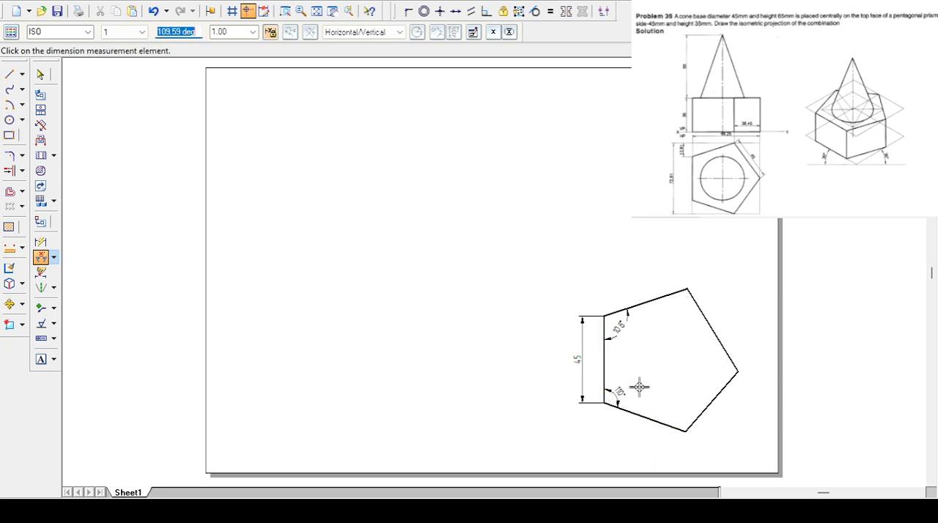
type("1")
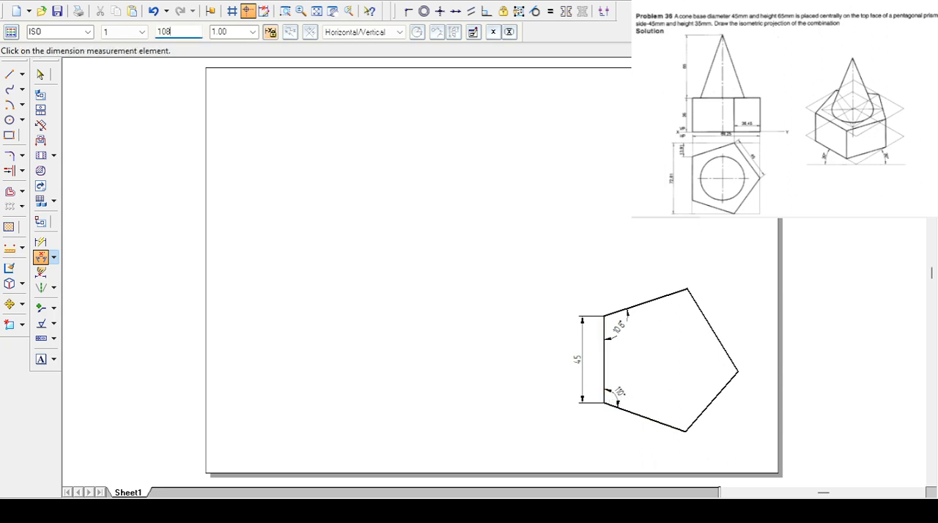
type("08")
key("Return")
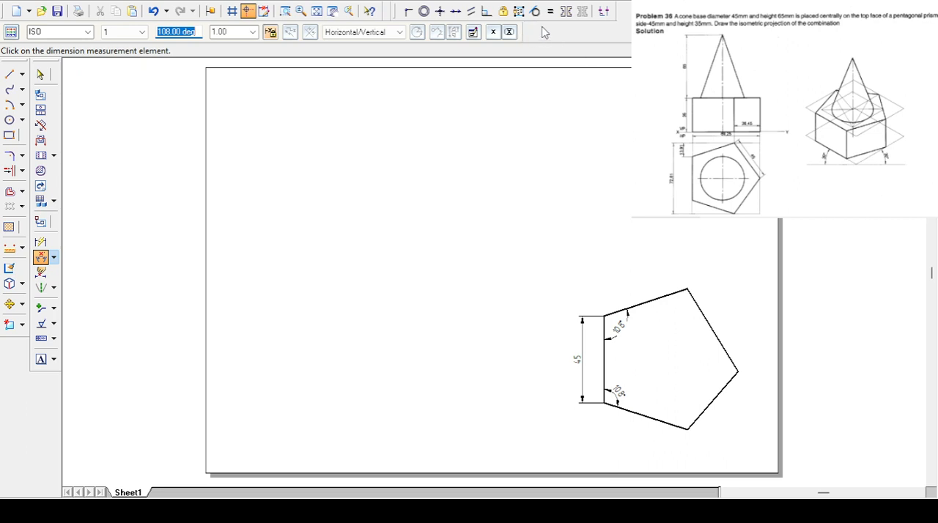
- Apply Equal relationships between neighbouring sides so that all five sides of the pentagon match the vertical side's length
left_click(549, 11)
left_click(604, 352)
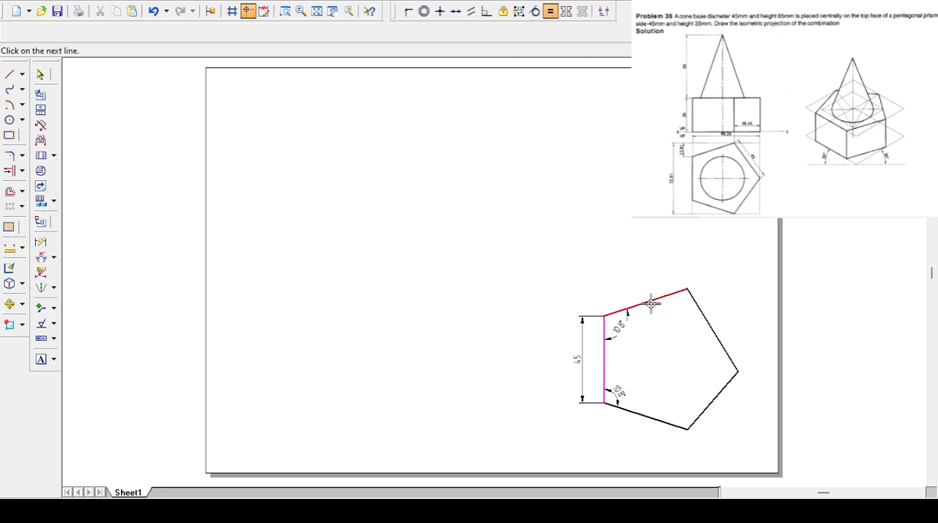
left_click(646, 302)
left_click(648, 303)
left_click(698, 315)
left_click(699, 316)
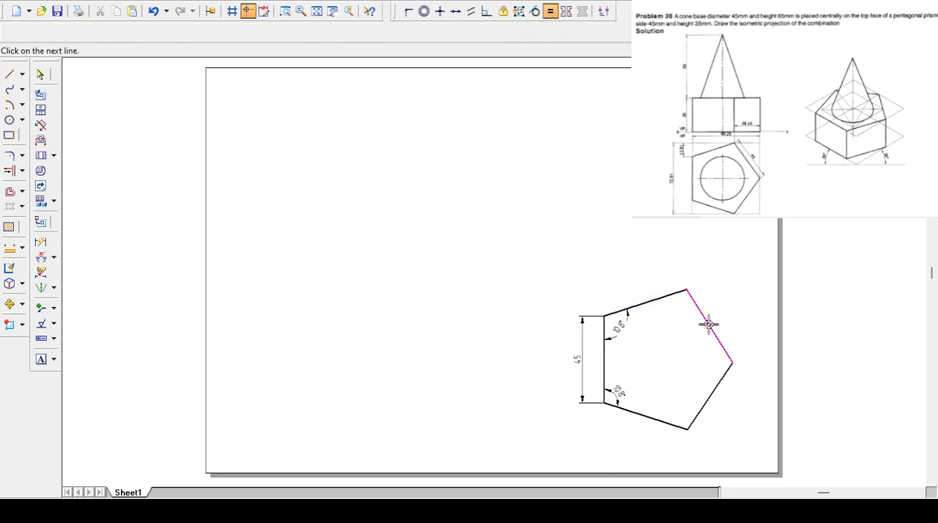
left_click(717, 387)
left_click(717, 388)
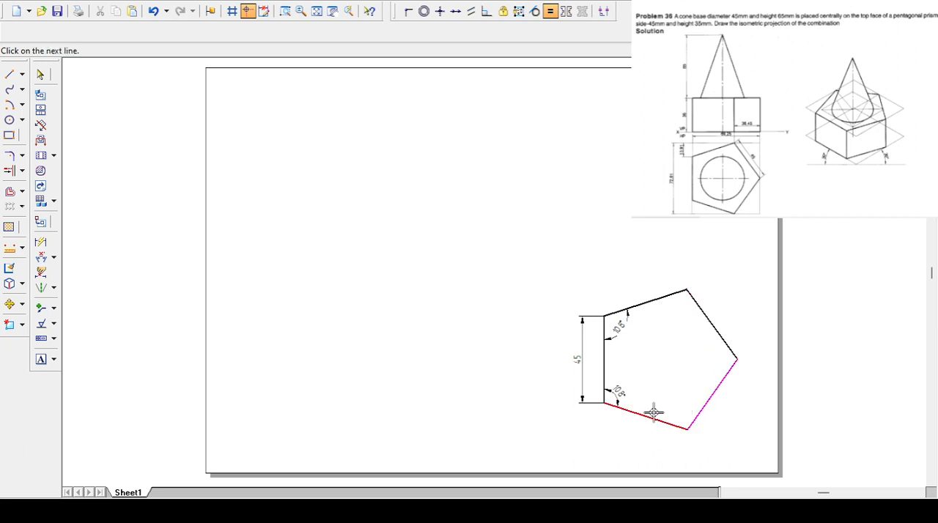
left_click(654, 419)
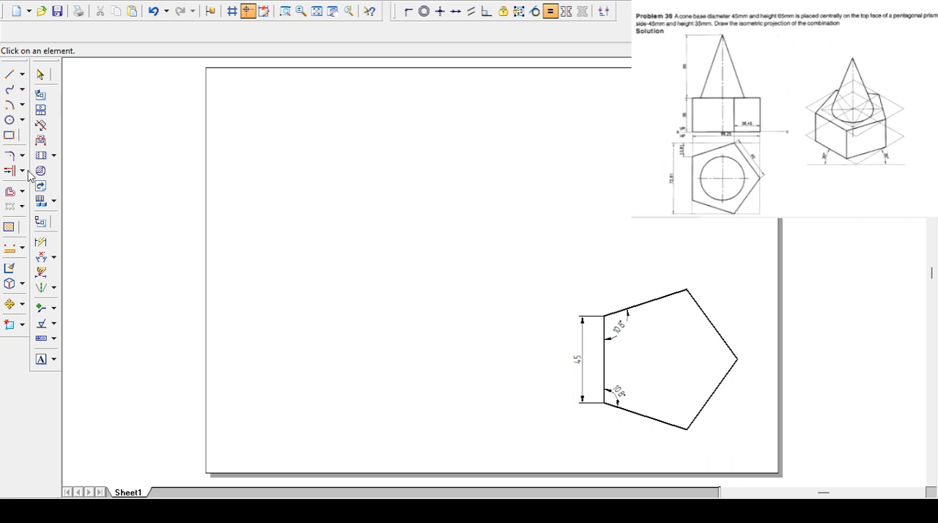
- Enclose the pentagon in a rectangle of Pro - Line style lines aligned with its outermost vertices
left_click(10, 74)
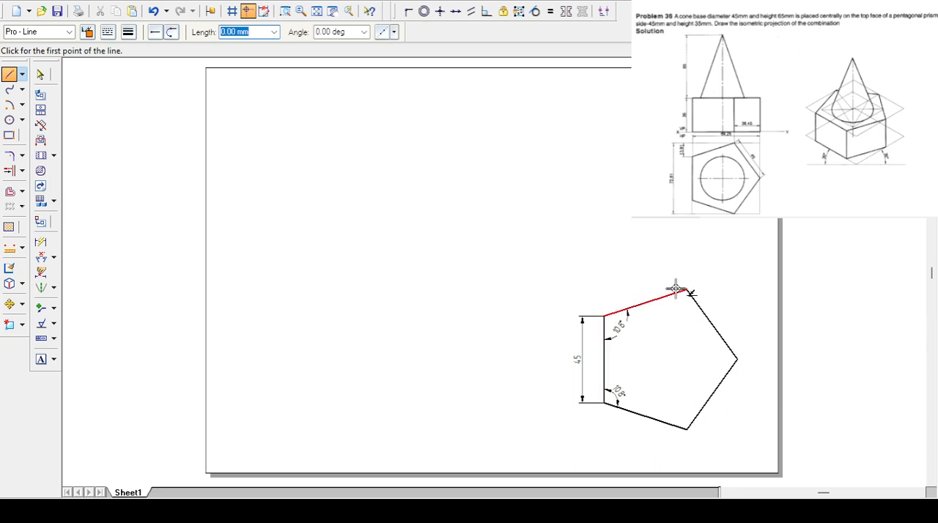
left_click(604, 288)
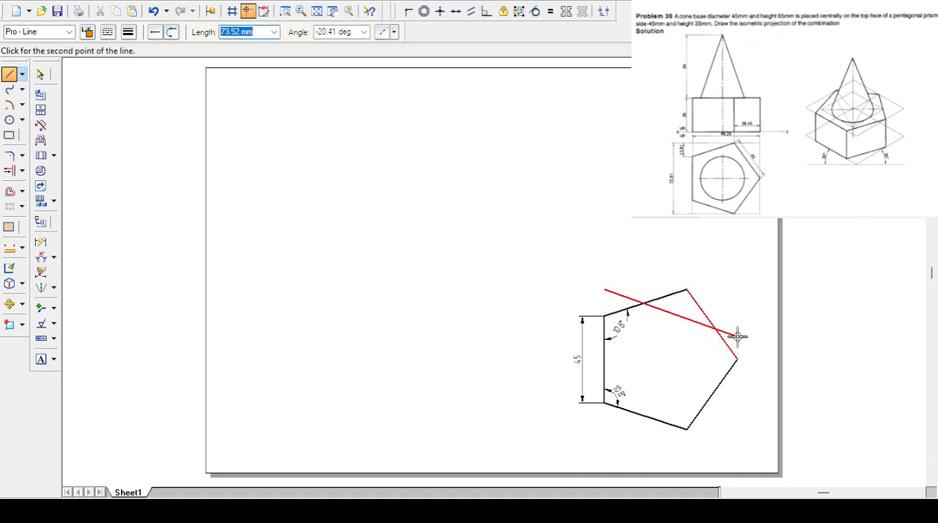
left_click(737, 290)
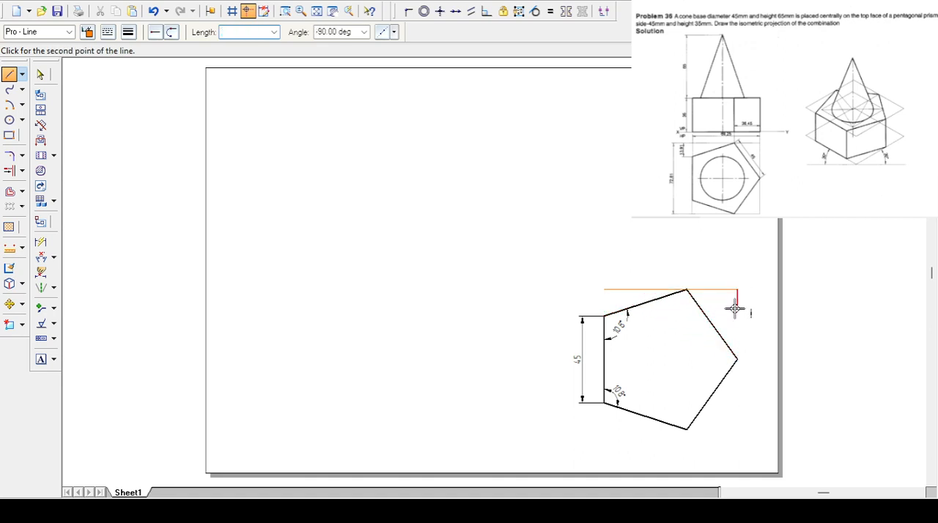
left_click(737, 429)
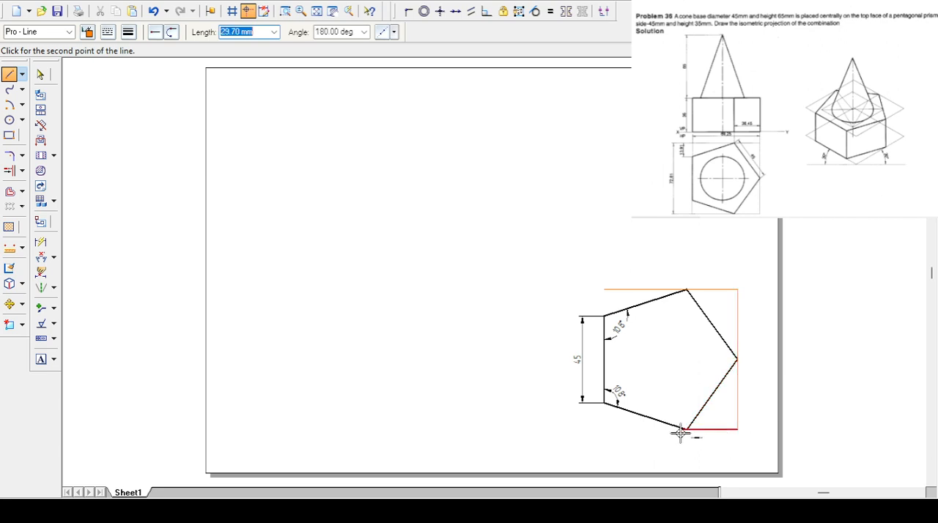
left_click(603, 430)
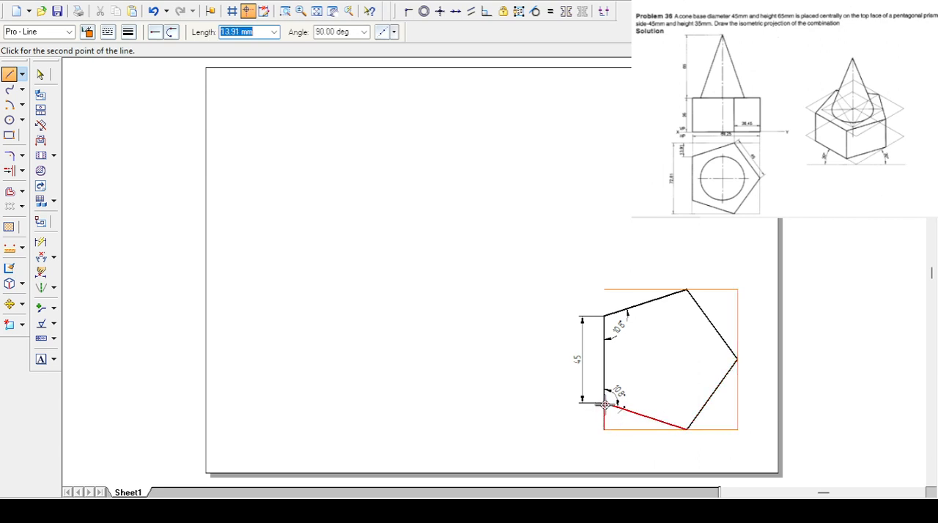
left_click(604, 290)
left_click(605, 292)
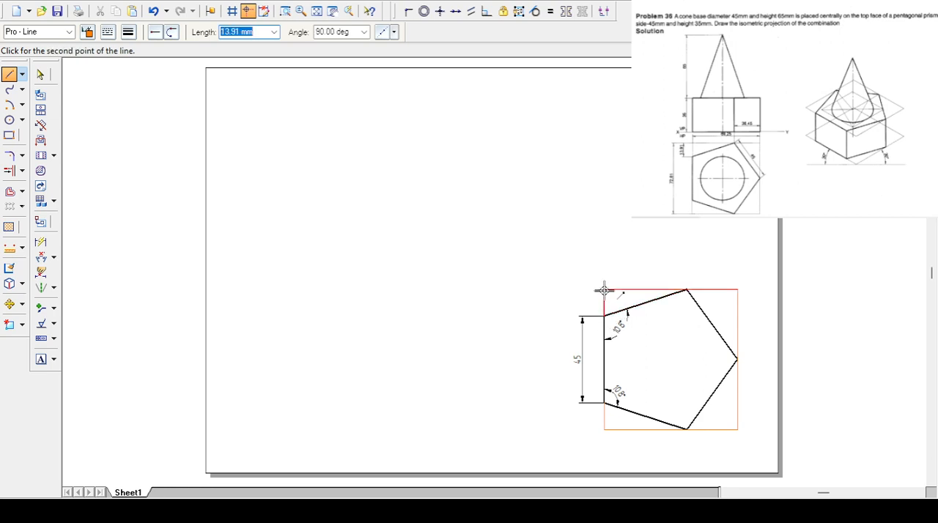
key("Escape")
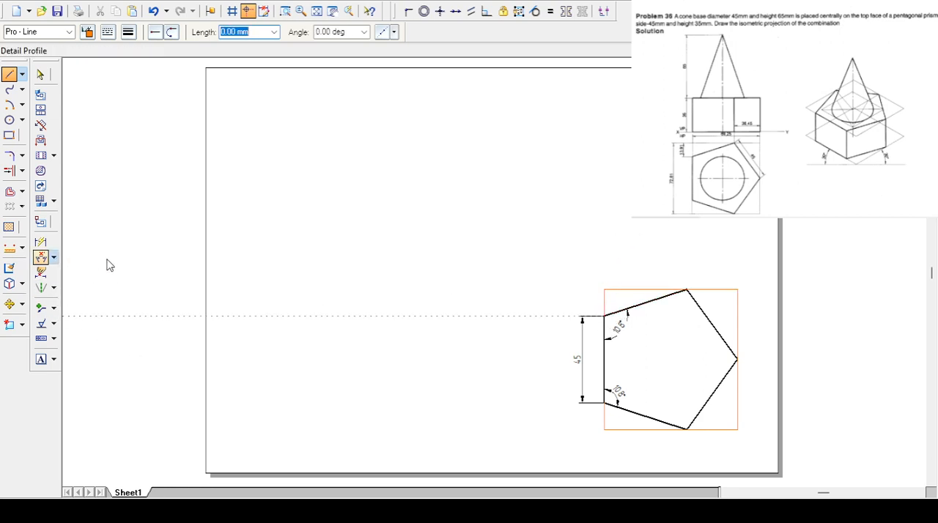
- Dimension the enclosing rectangle's overall width below it and its overall height on its right side
left_click(40, 257)
left_click(603, 423)
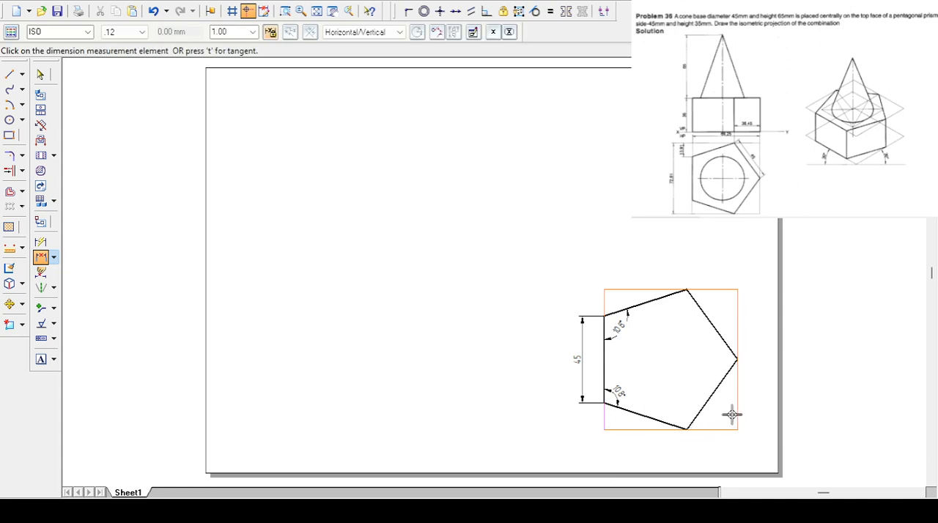
left_click(735, 418)
left_click(686, 457)
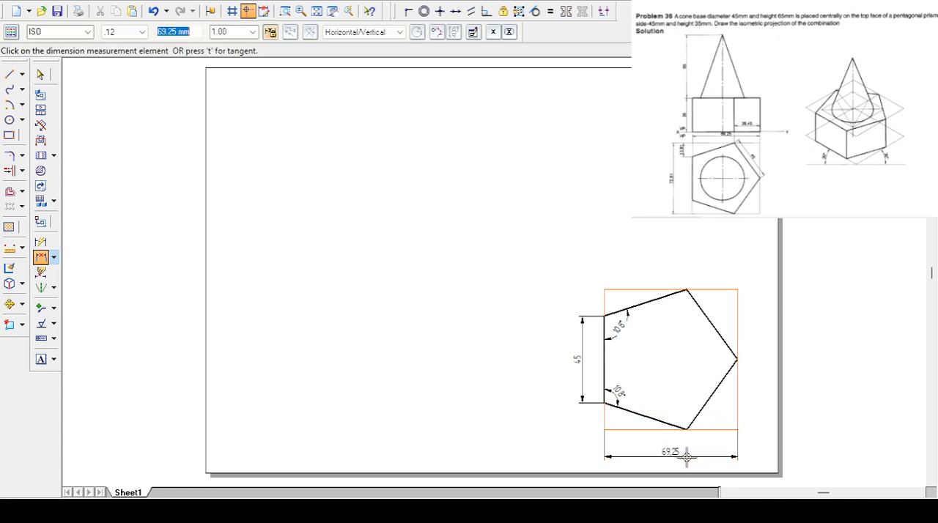
left_click(719, 430)
left_click(713, 289)
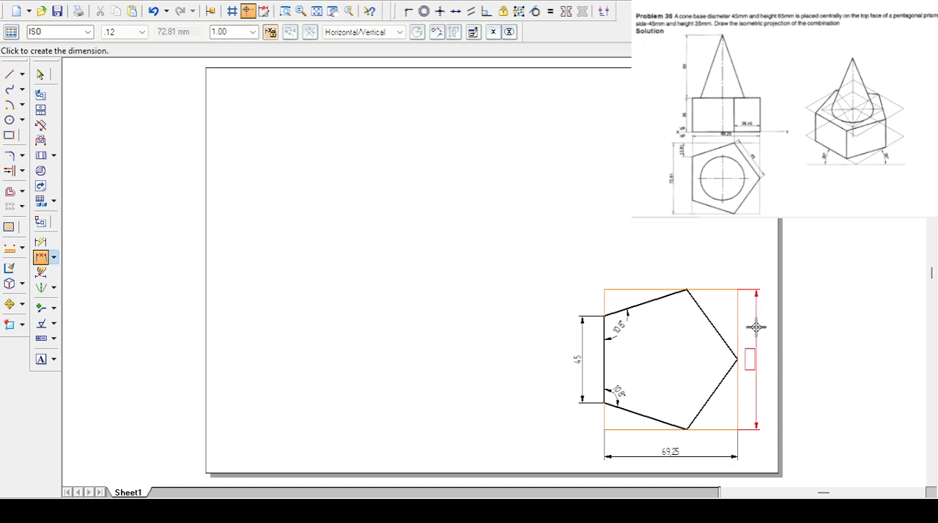
left_click(752, 320)
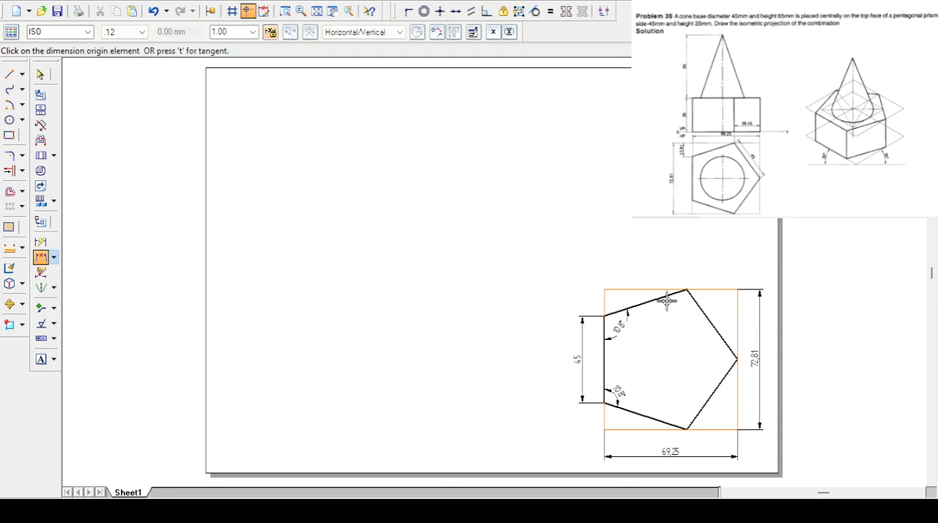
- Dimension the horizontal distance from the enclosing rectangle's left edge to the pentagon's uppermost vertex, placed above the figure
left_click(606, 301)
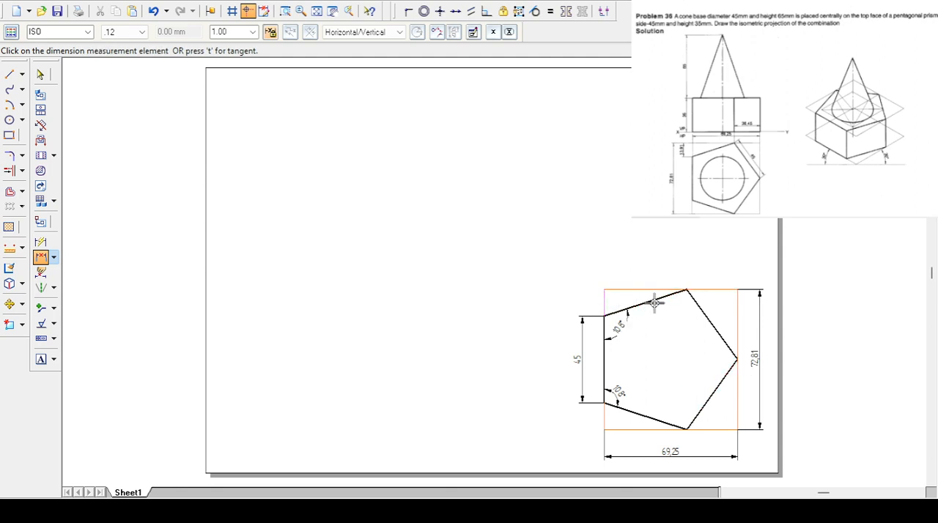
left_click(686, 288)
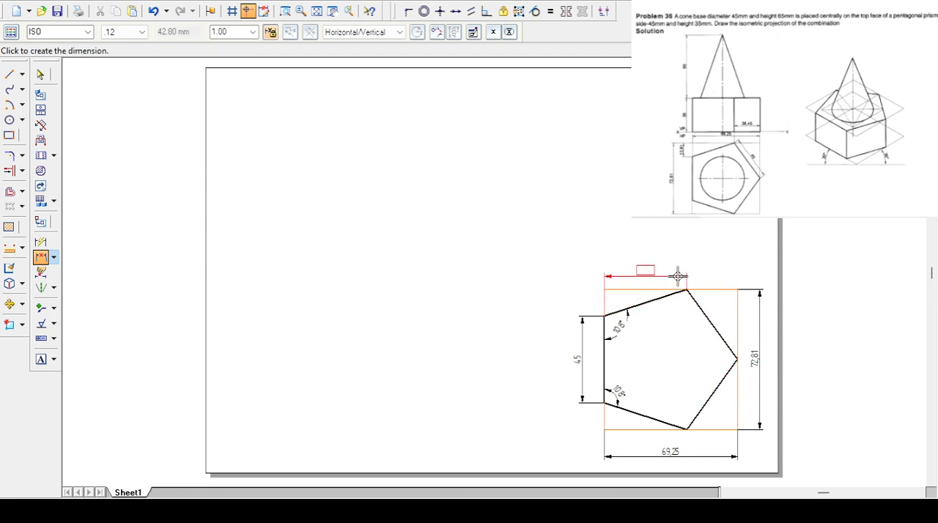
left_click(677, 267)
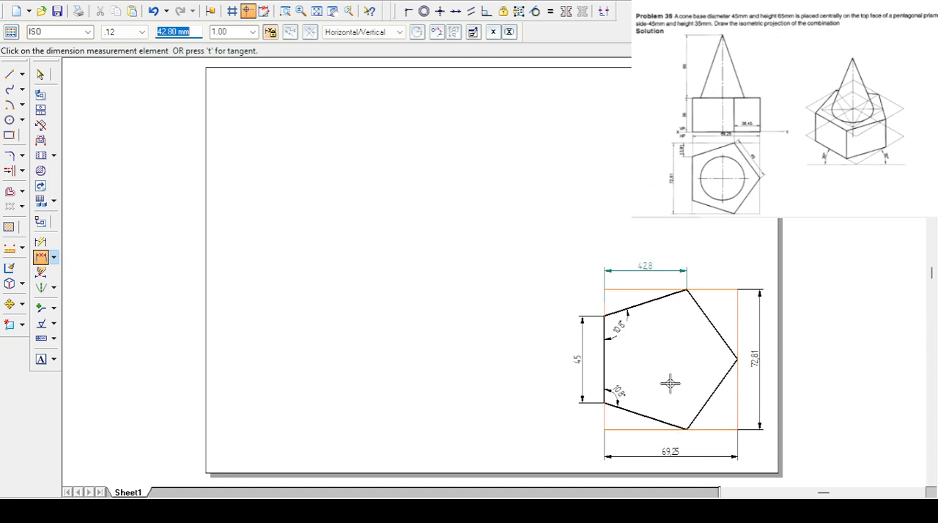
right_click(669, 383)
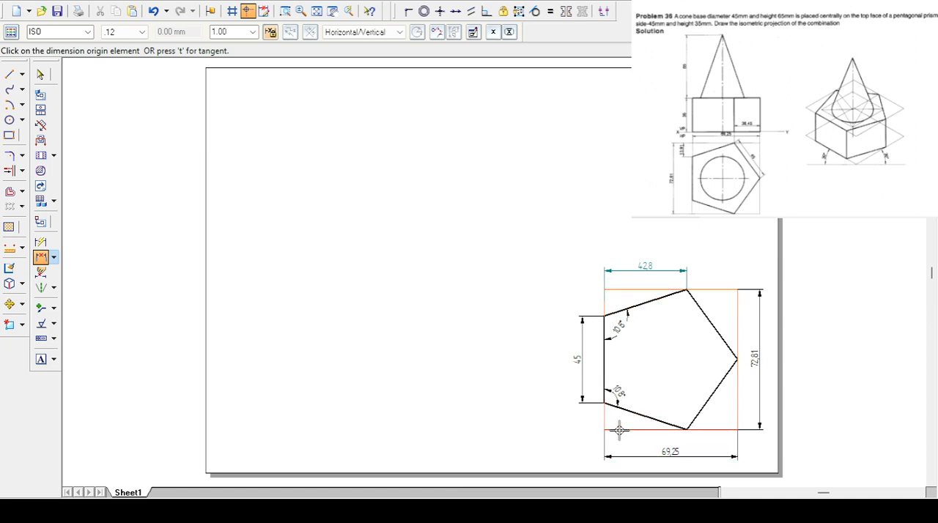
- Dimension the vertical distance from the enclosing rectangle's lower edge to the pentagon's lower-left vertex, placed outside the left edge
left_click(621, 429)
left_click(608, 403)
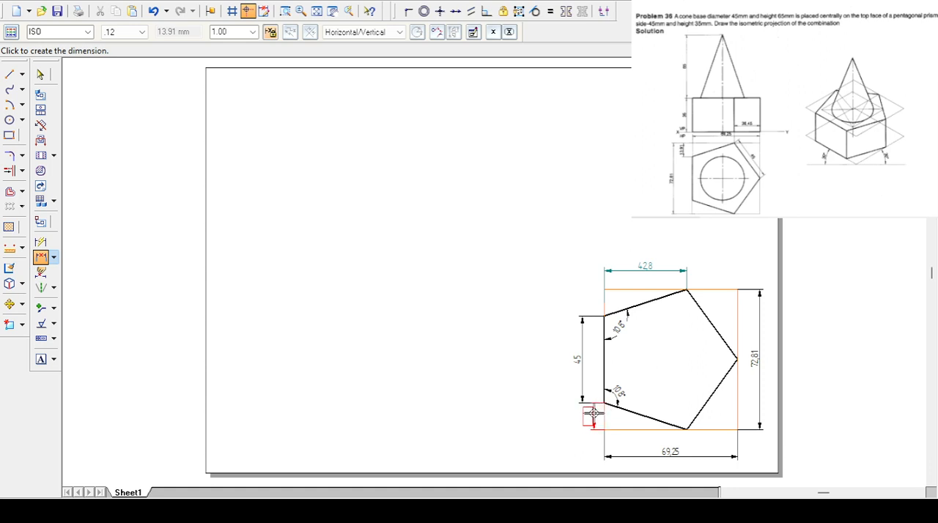
left_click(588, 415)
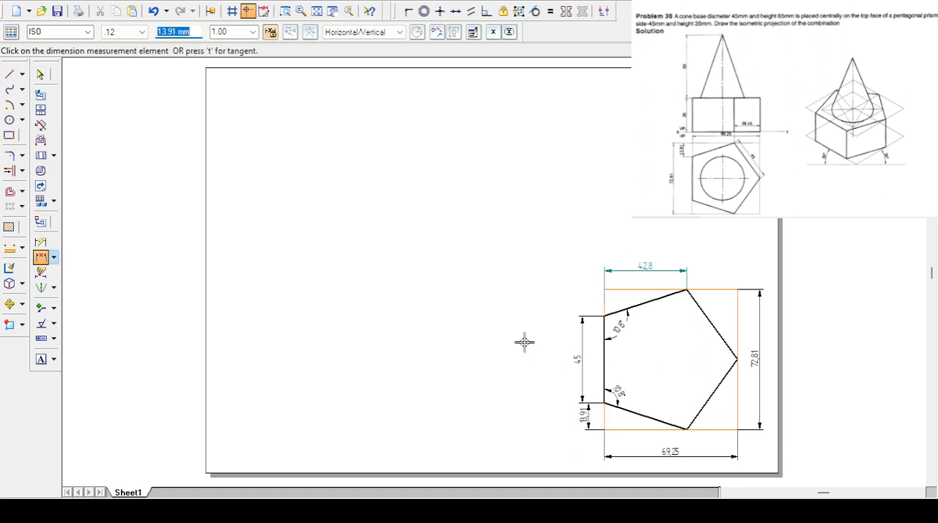
- Label the enclosing rectangle's corners 1, 2, 3 and 4 counterclockwise from the lower-left one, and place another 1 in the empty sheet area
left_click(10, 74)
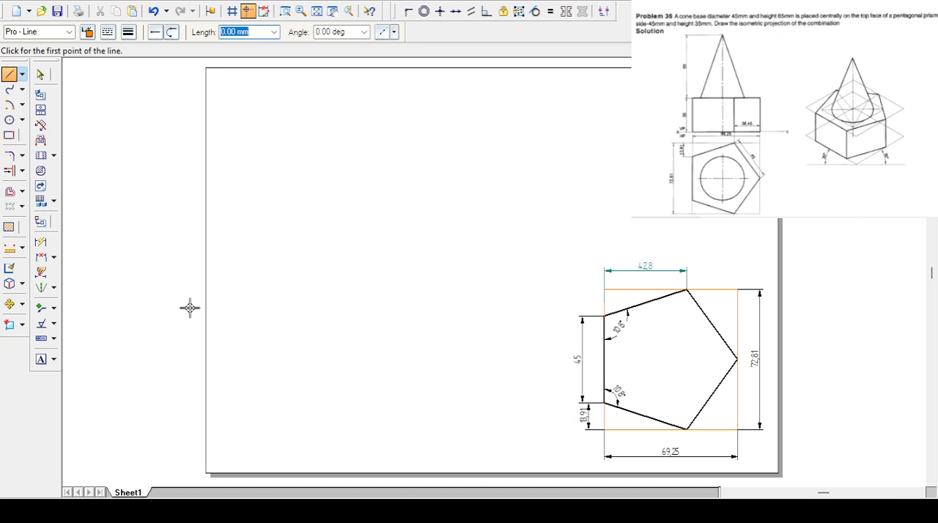
left_click(41, 361)
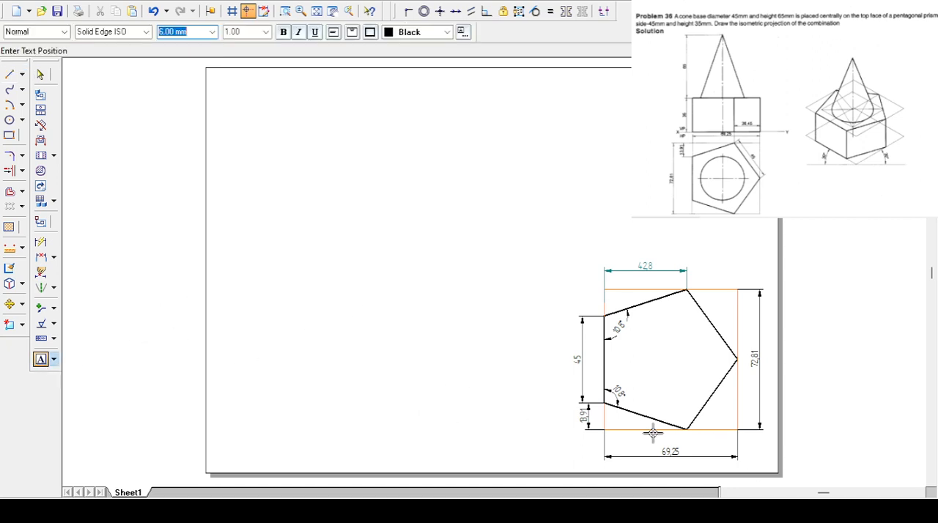
left_click(593, 436)
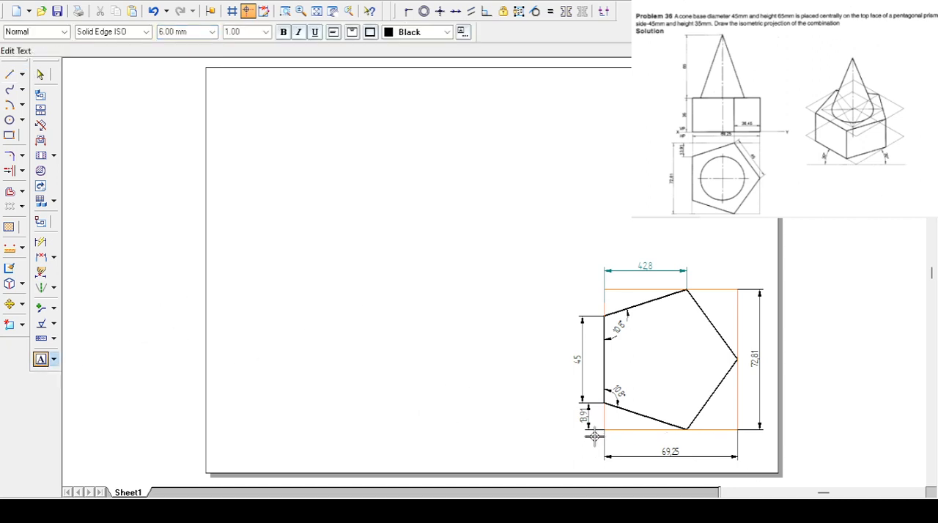
type("1")
left_click(743, 435)
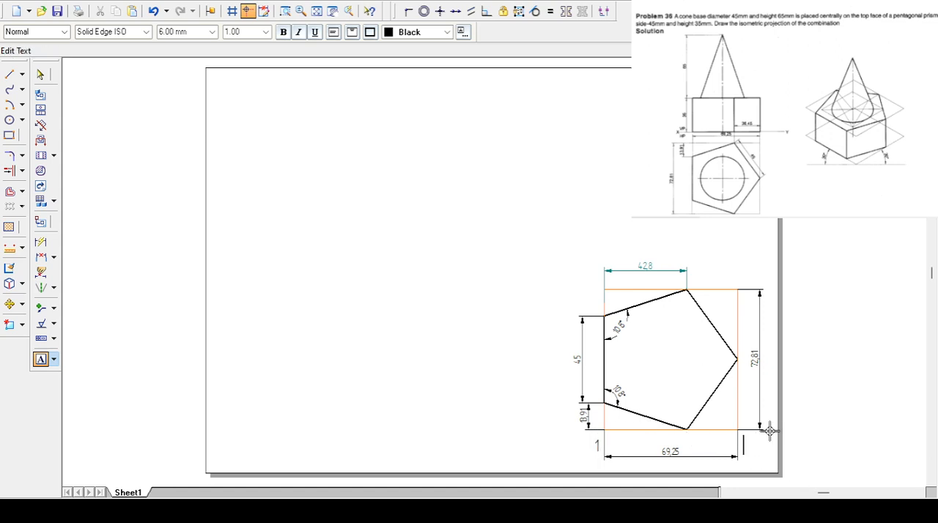
left_click(743, 281)
type("3")
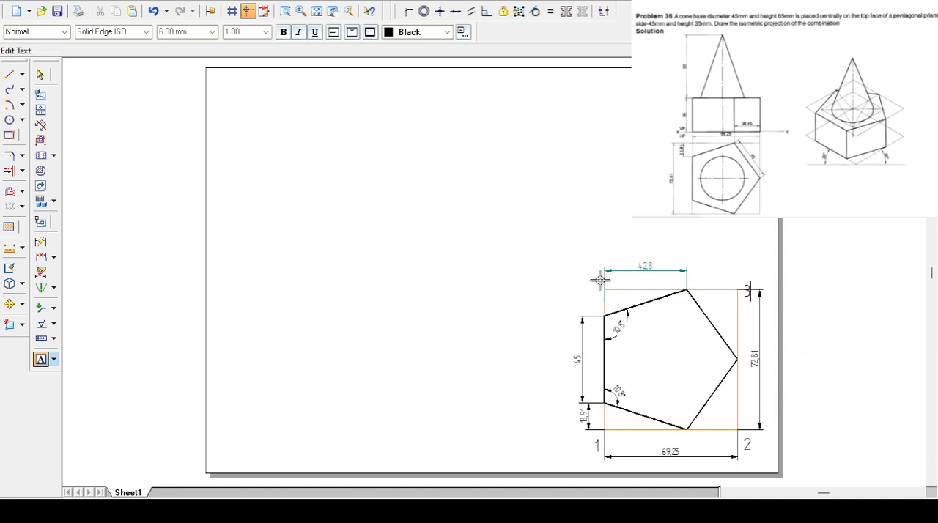
type("4")
- Draw a 69.25 mm Pro - Line at 30° starting just above the separate label 1
left_click(9, 74)
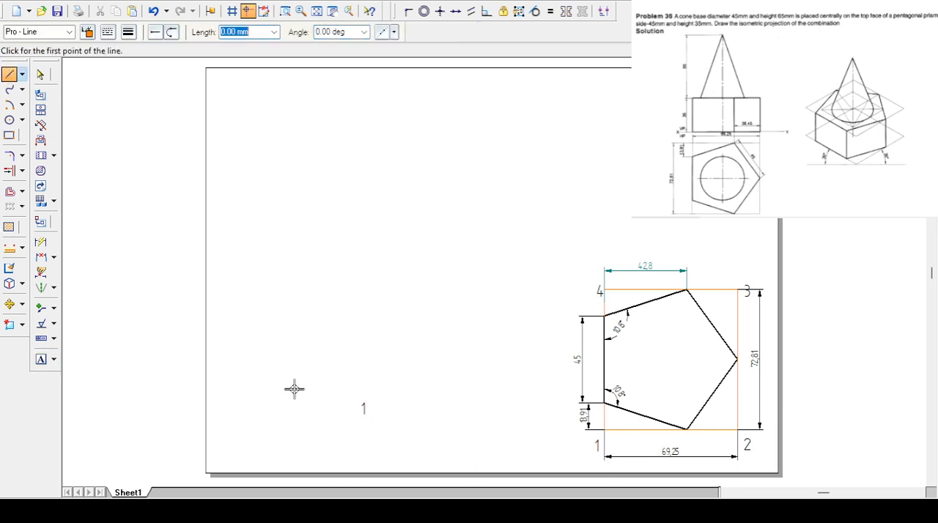
left_click(362, 386)
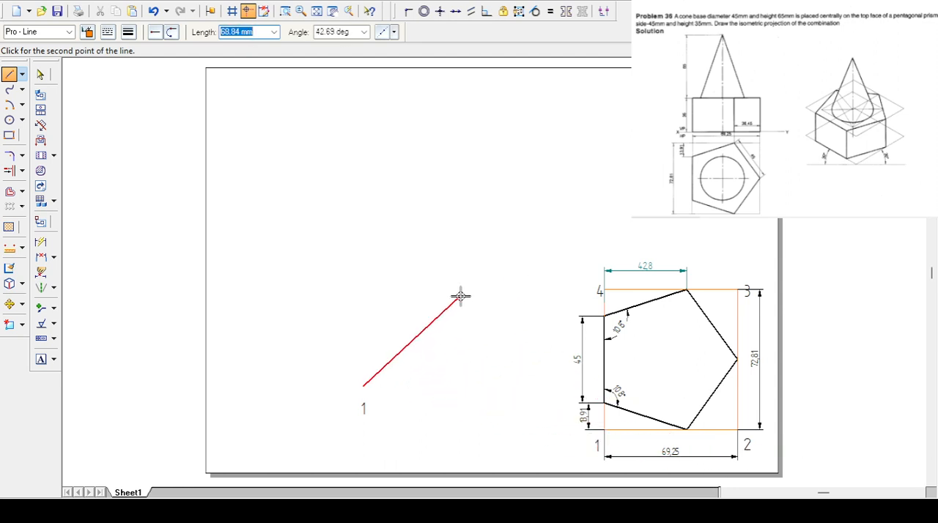
type("69.25")
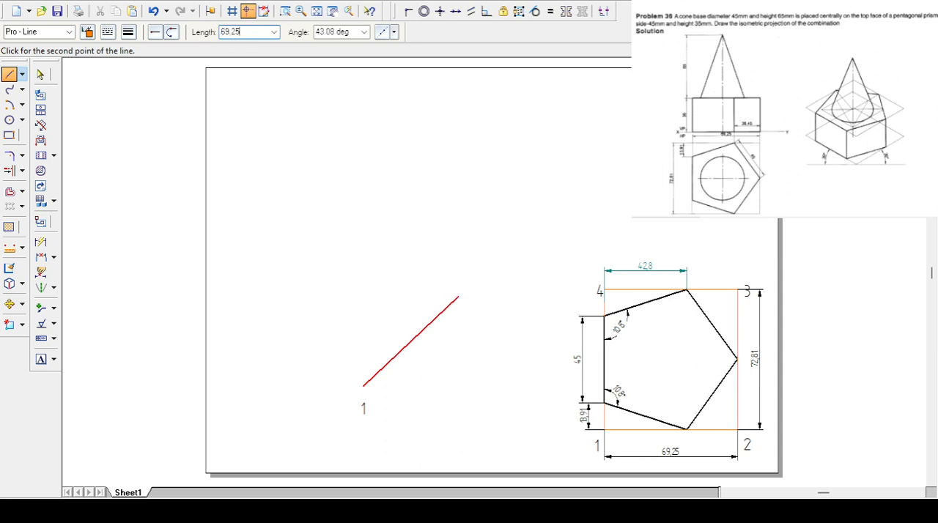
key("Tab")
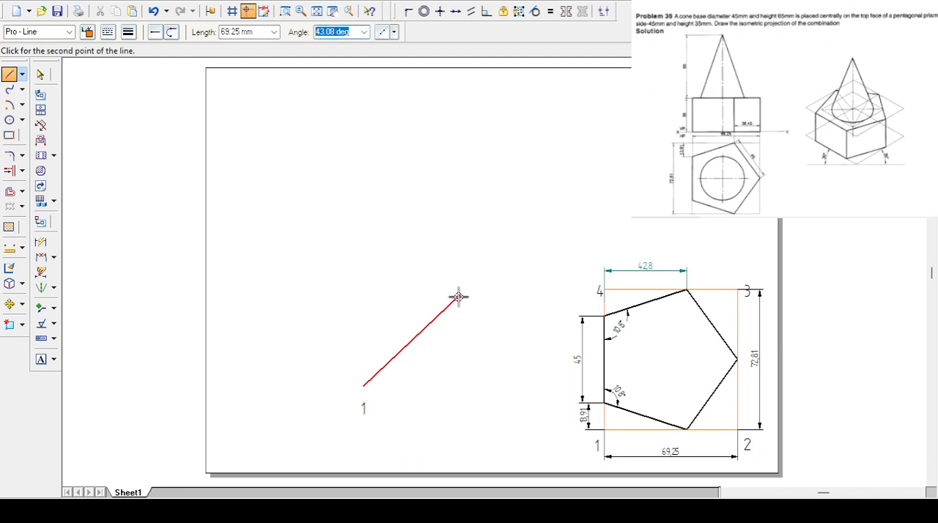
type("30")
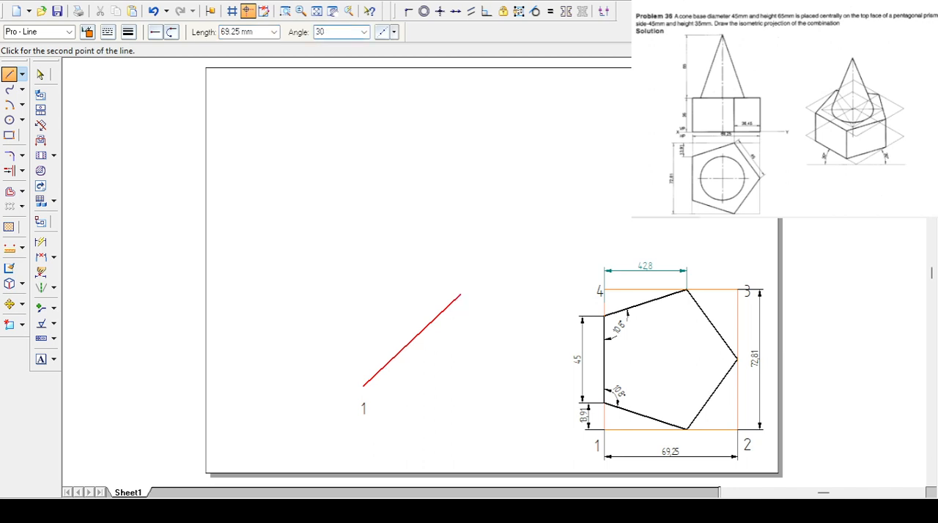
key("Return")
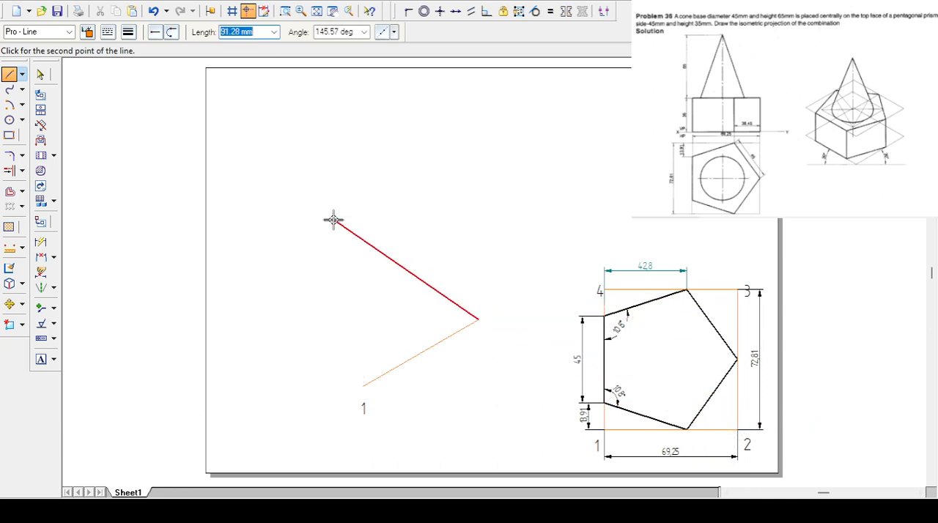
- Complete the isometric parallelogram with a 72.81 mm line at 150°, a 69.25 mm line at -150° and a closing line to the start point
type("72.81")
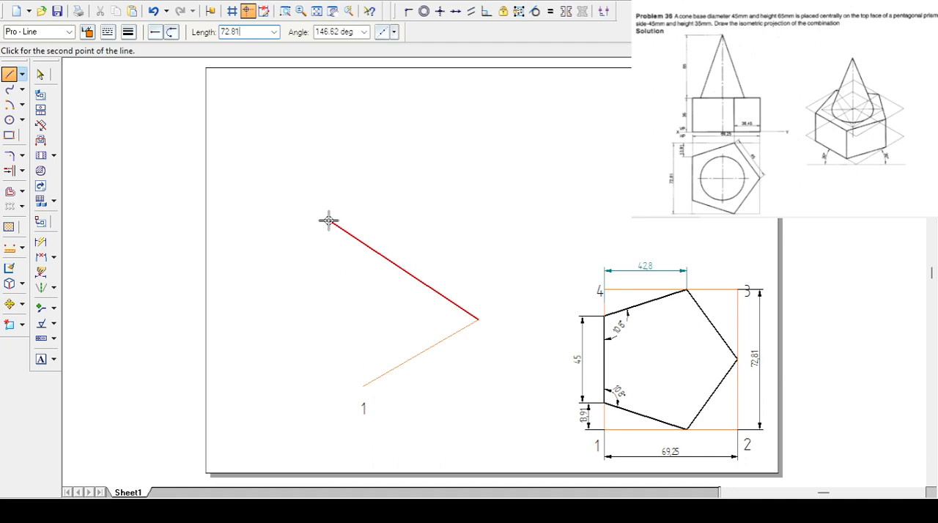
key("Tab")
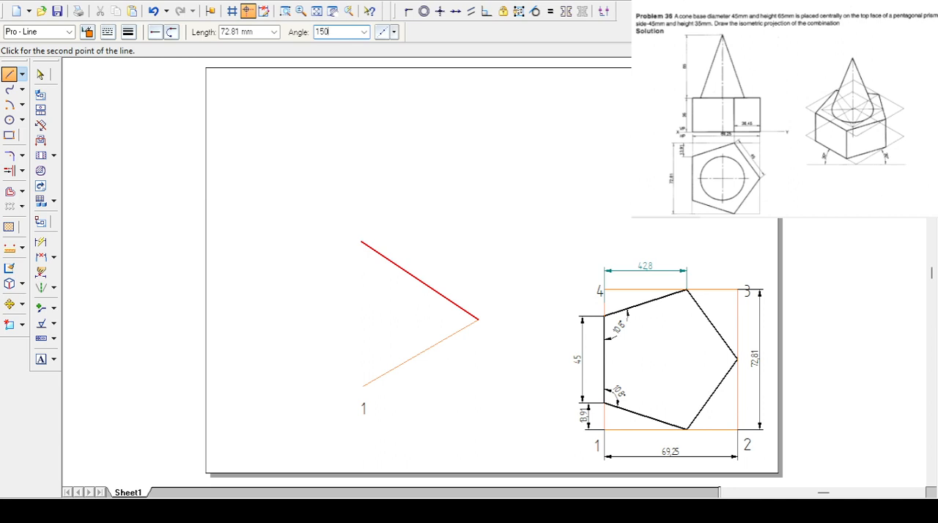
key("Return")
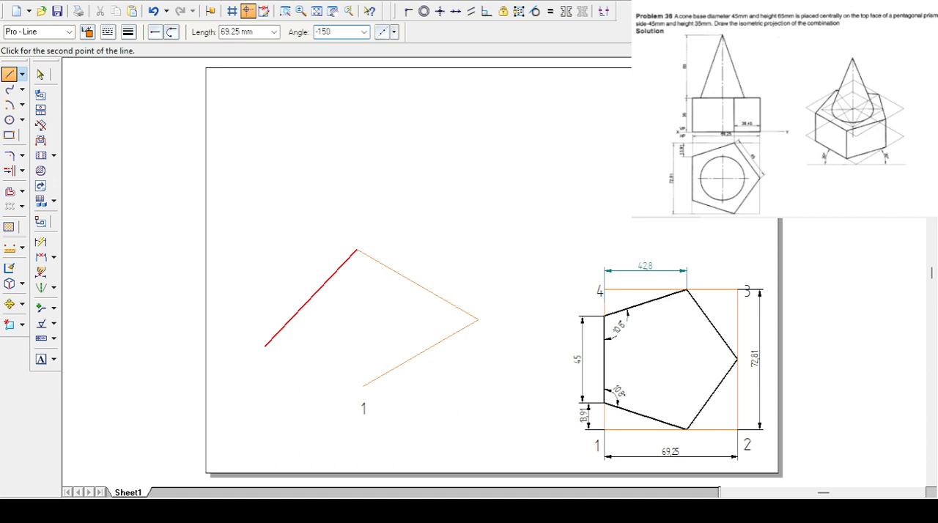
left_click(241, 315)
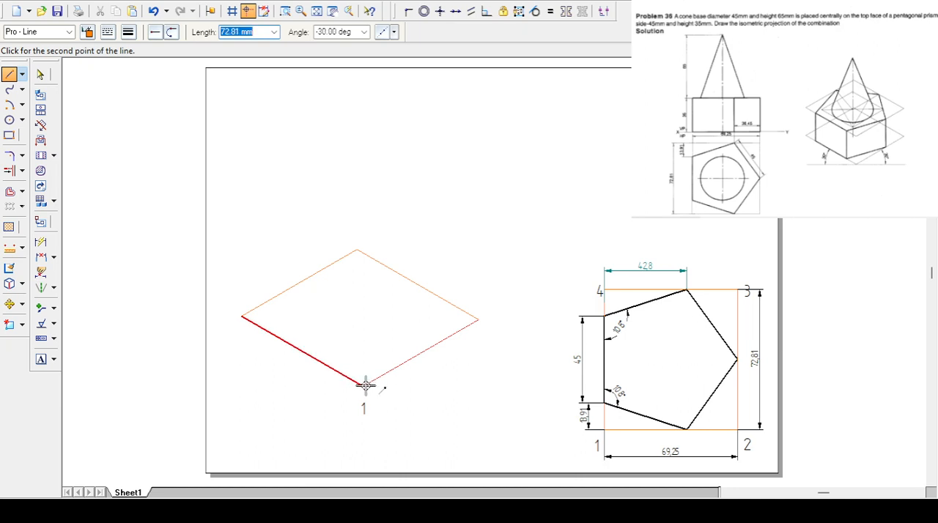
left_click(364, 385)
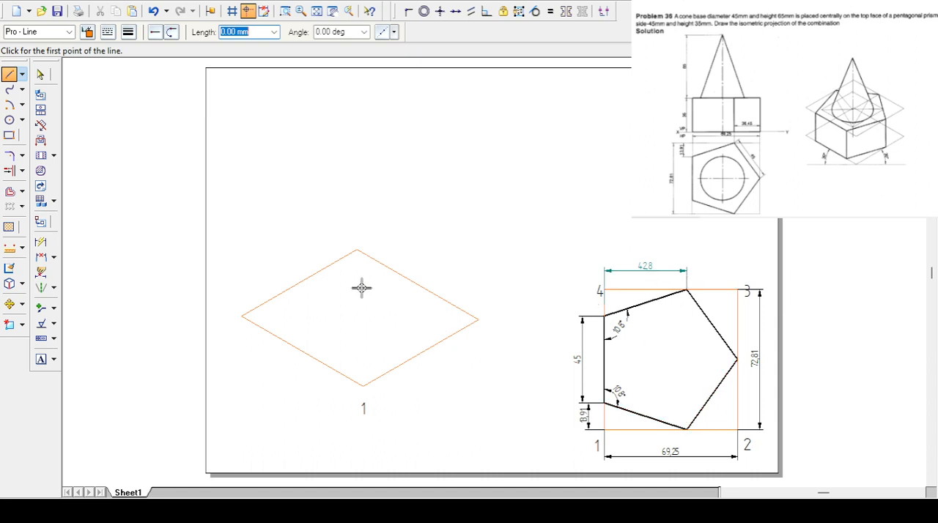
- Mark 42.8 mm along the parallelogram's lower-right edge with a short arc centred on corner 1
left_click(9, 104)
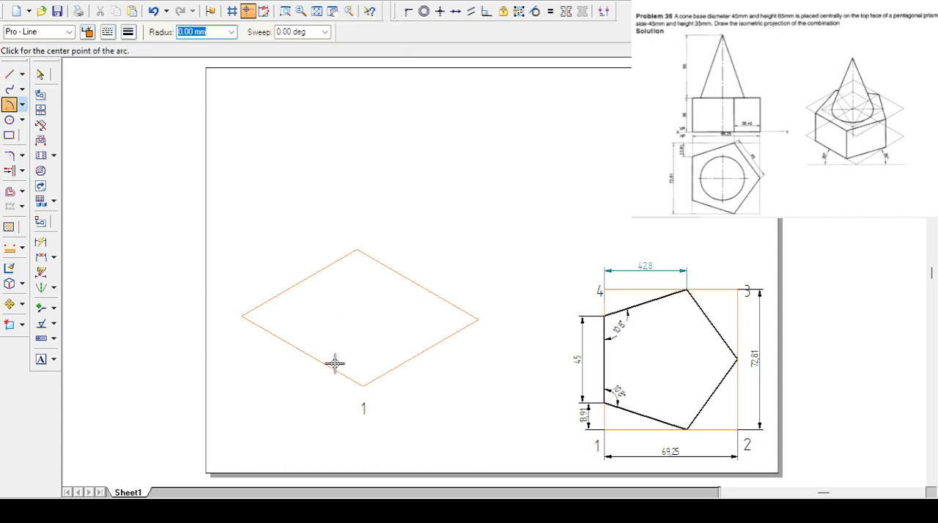
left_click(364, 385)
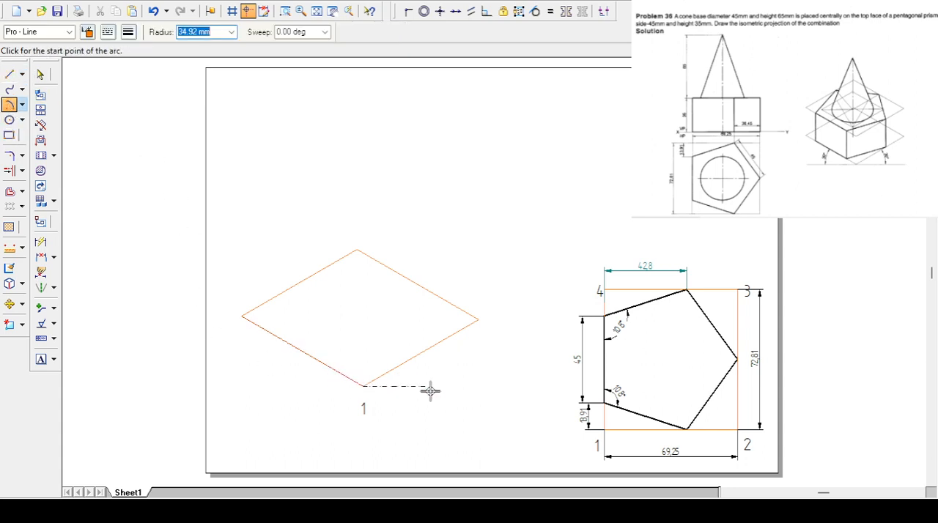
type("42.8")
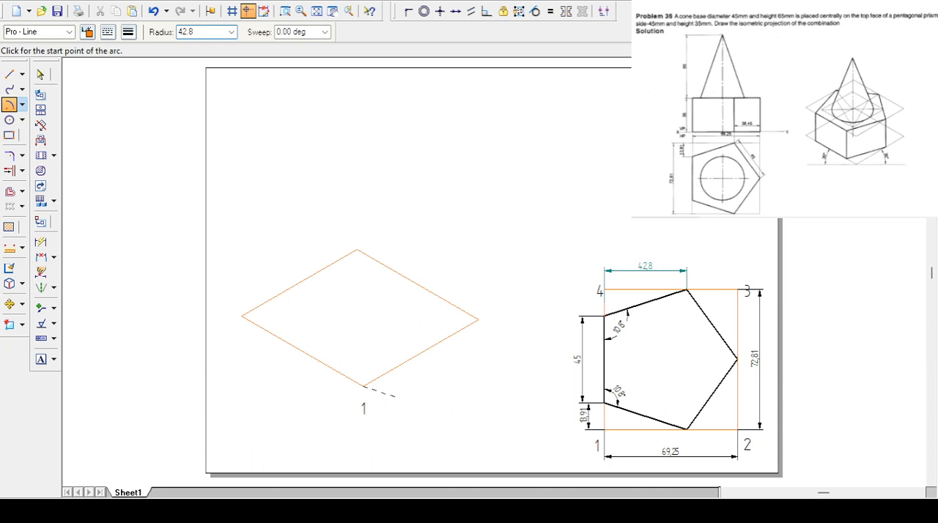
key("Tab")
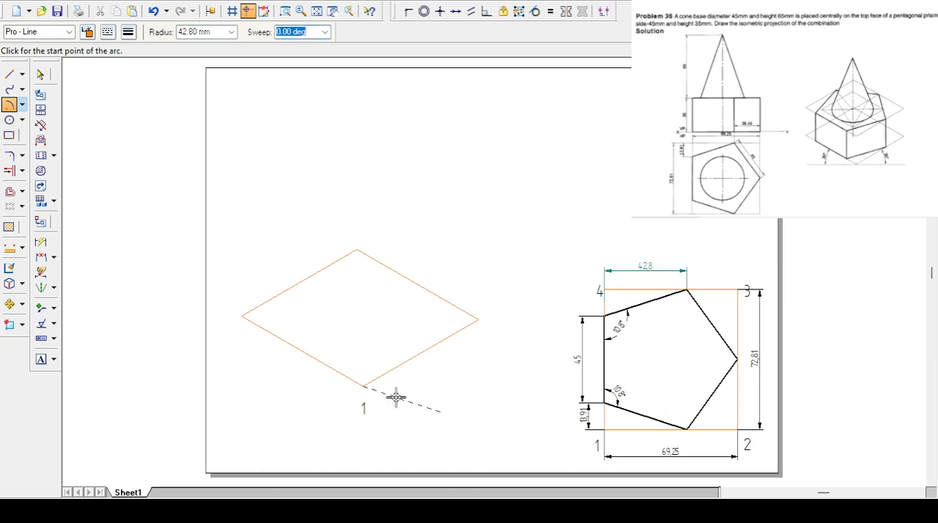
left_click(422, 344)
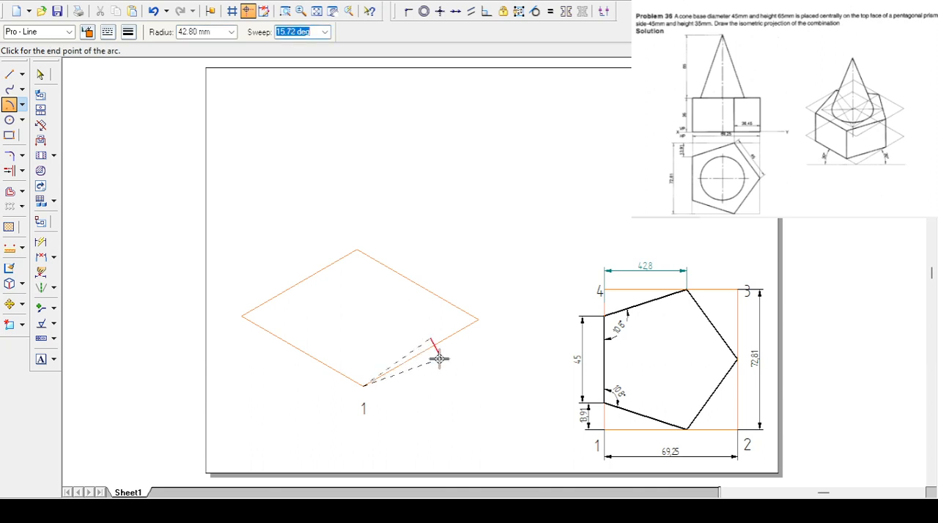
left_click(434, 353)
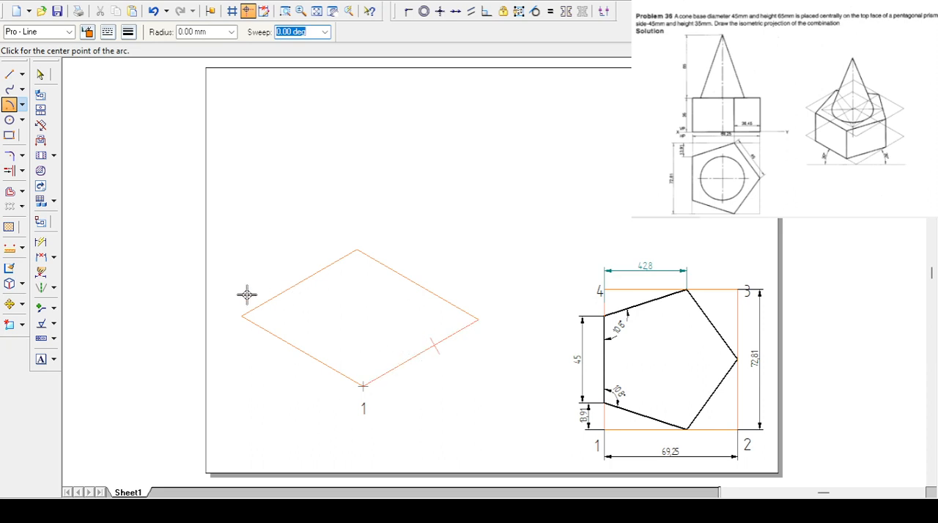
- Mark 42.8 mm along the parallelogram's upper-left edge with a short arc centred on its left corner
left_click(10, 105)
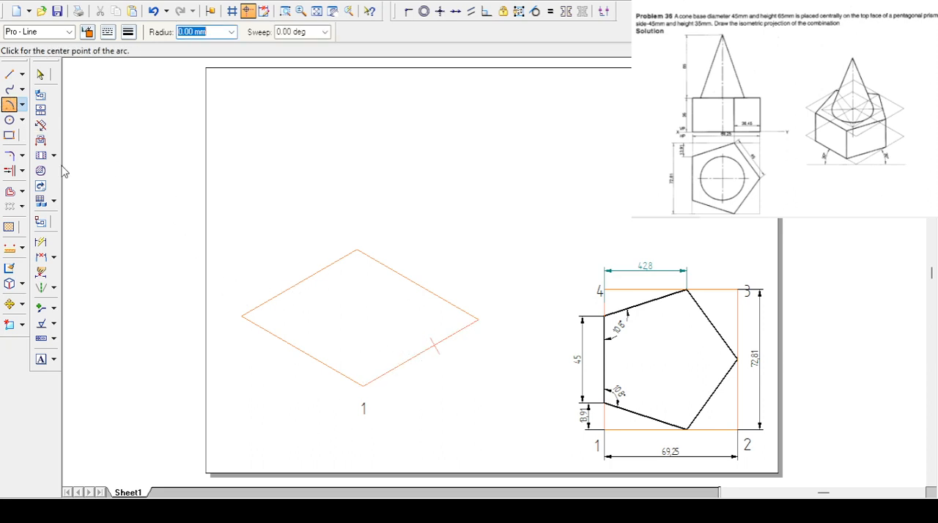
left_click(10, 105)
left_click(243, 317)
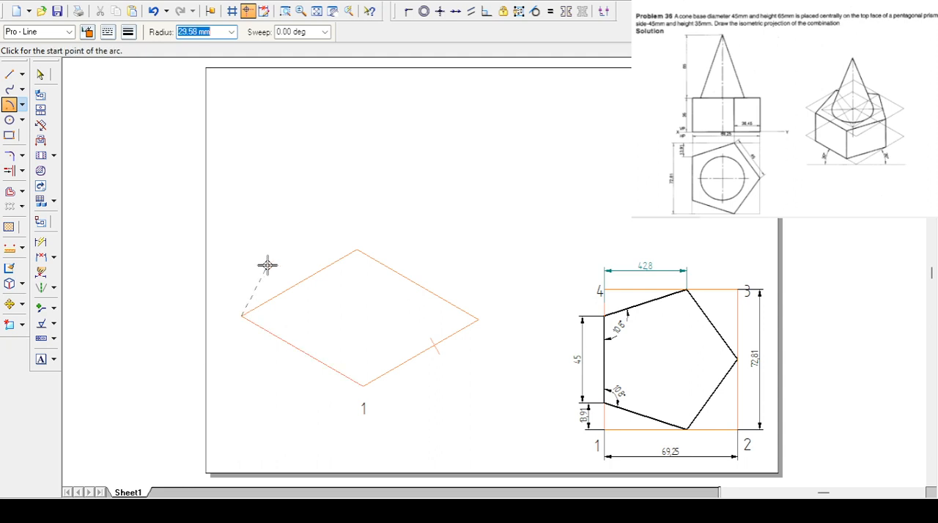
type("42.8")
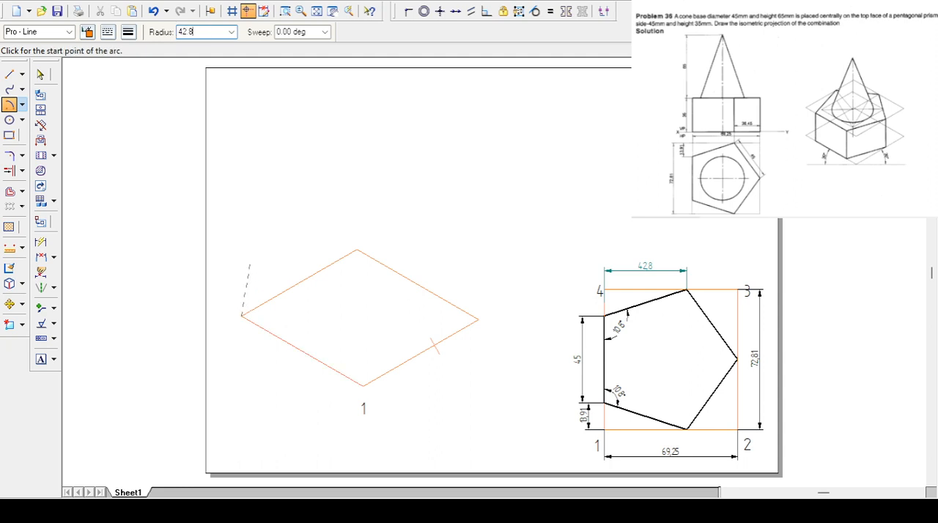
key("Tab")
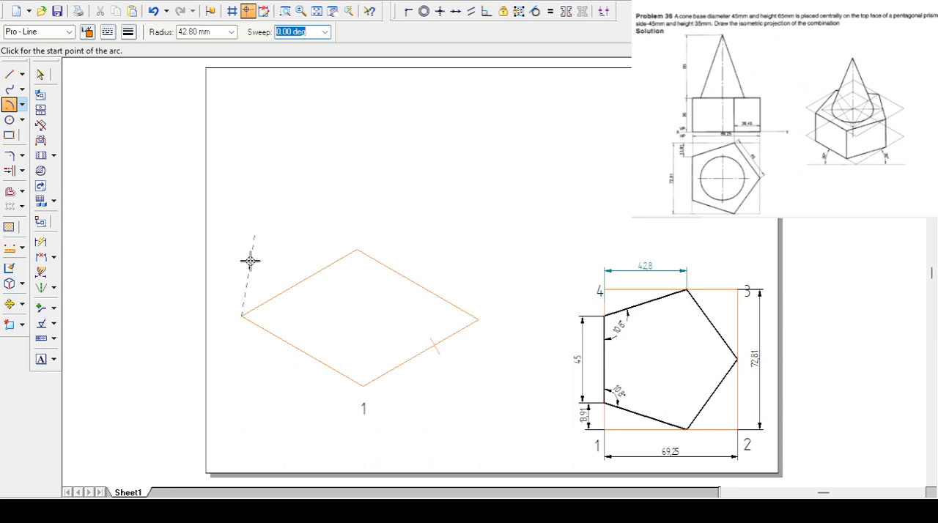
left_click(307, 268)
left_click(326, 281)
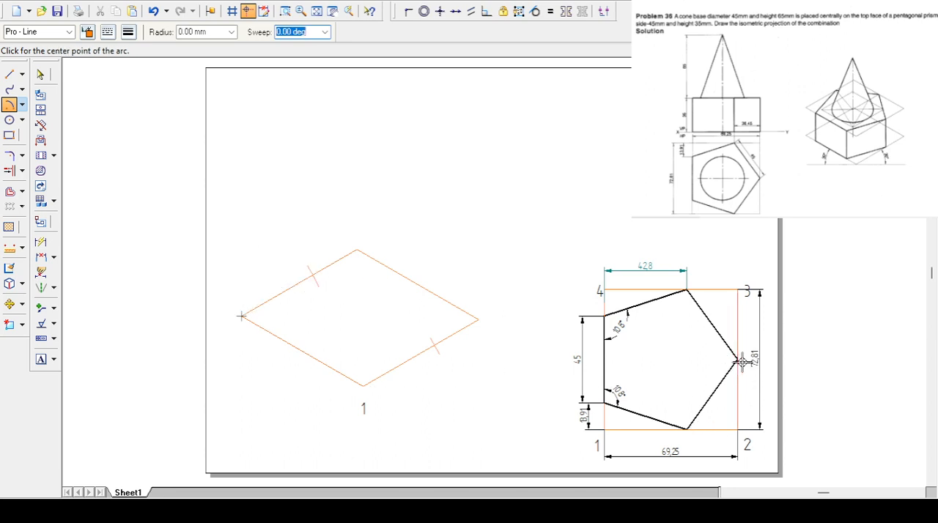
- Mark the midpoint of the parallelogram's upper-right edge with a short line extending outward from it
left_click(418, 287)
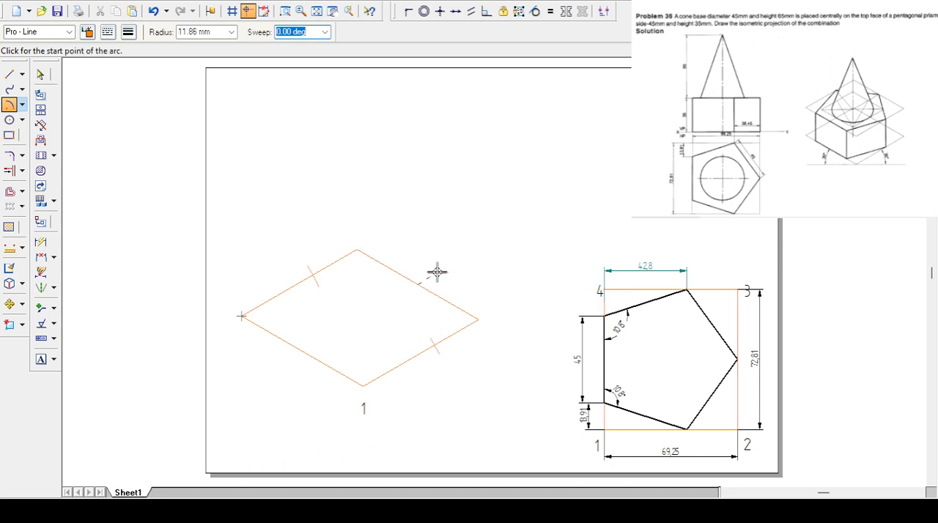
key("Escape")
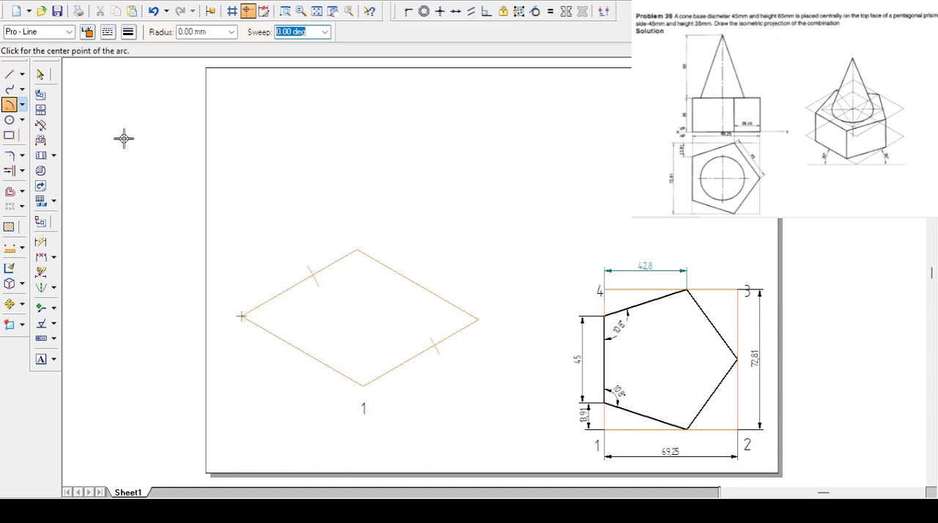
left_click(10, 74)
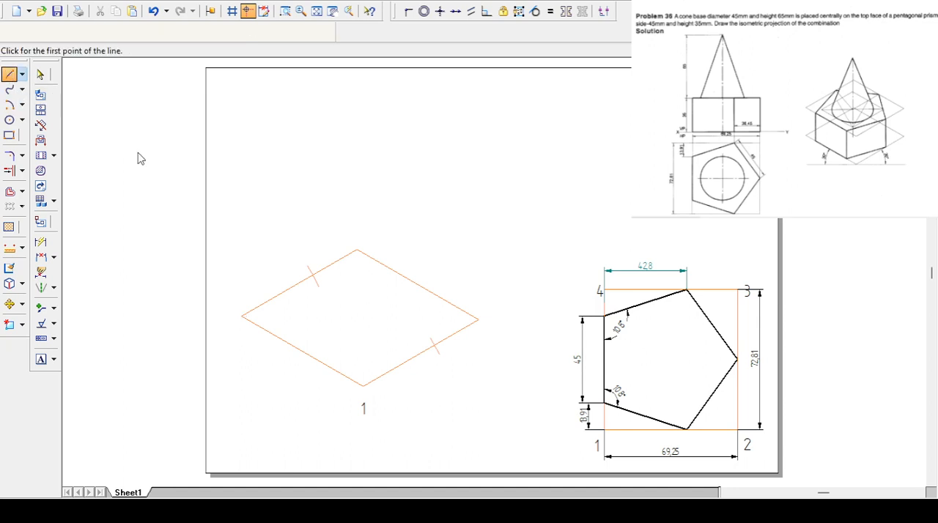
left_click(420, 284)
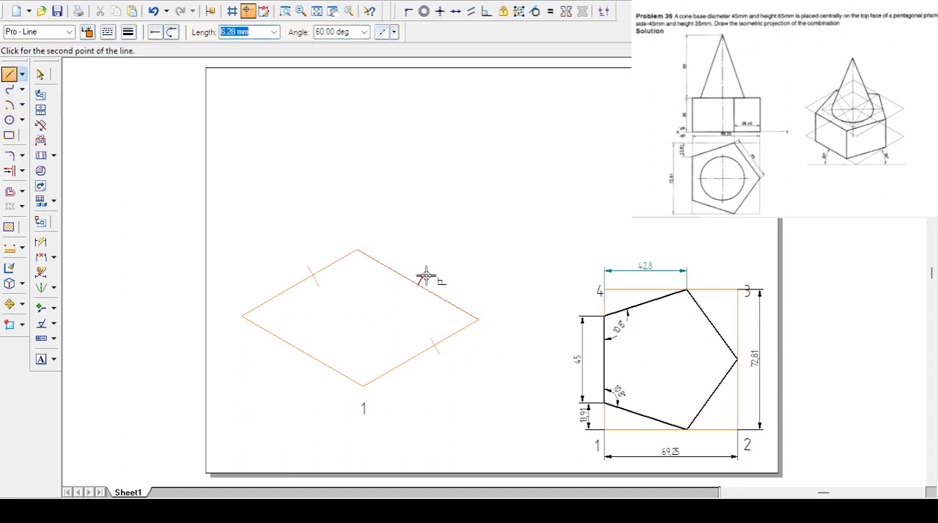
left_click(477, 319)
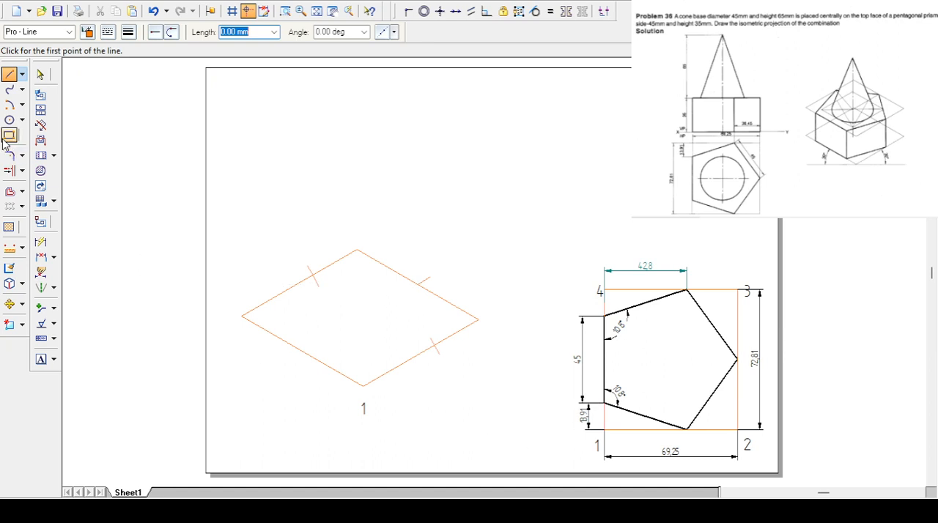
- Mark 13.91 mm along the parallelogram's lower-left edge with a short arc centred on corner 1
left_click(10, 104)
left_click(364, 383)
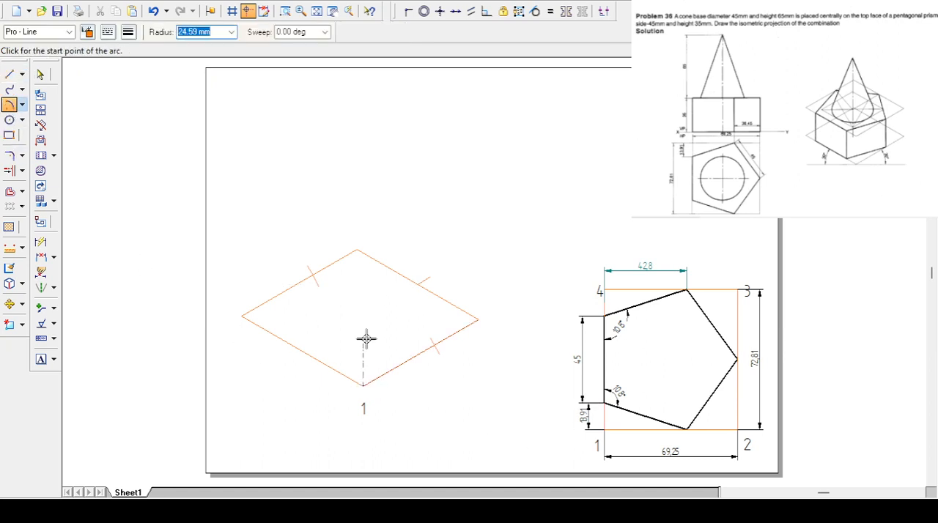
type("13.91")
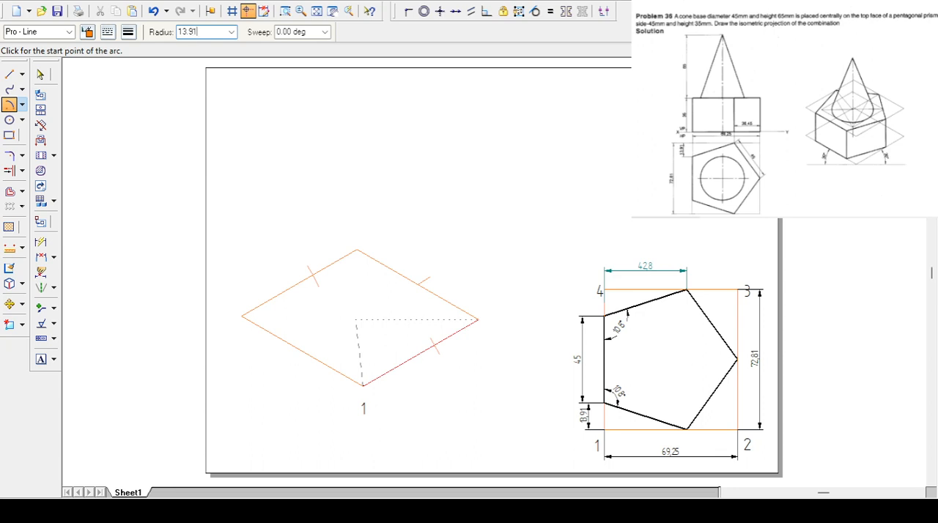
key("Tab")
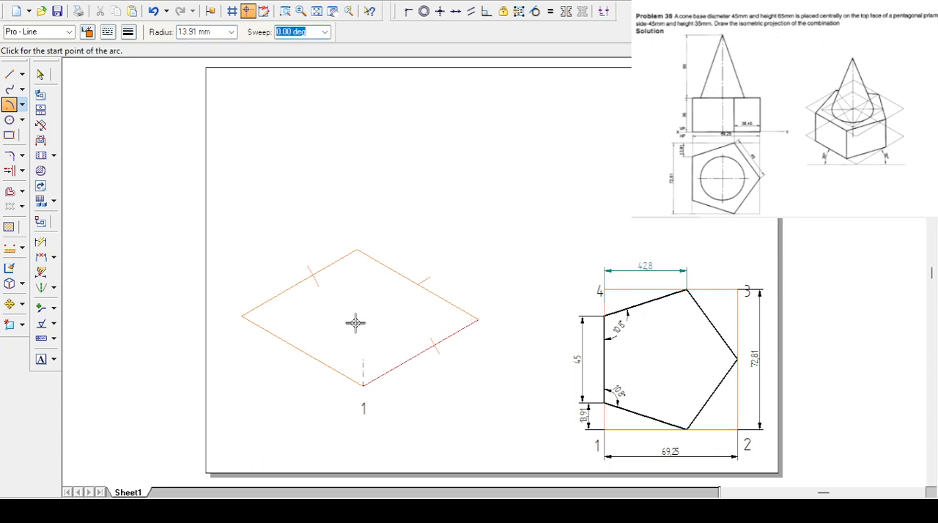
left_click(311, 386)
left_click(331, 359)
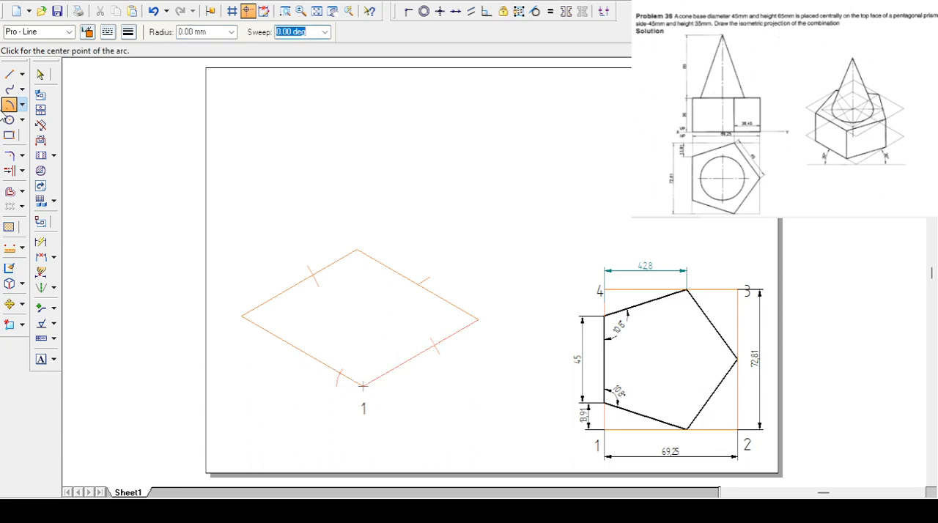
- Mark 13.91 mm along the parallelogram's lower-left edge with a short arc centred on its left corner
left_click(242, 316)
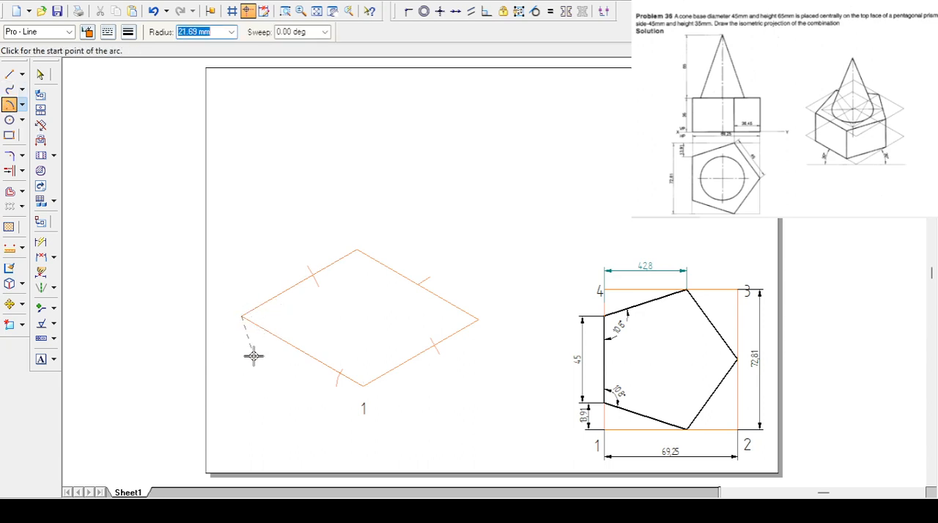
type("13.91")
key("Tab")
left_click(277, 356)
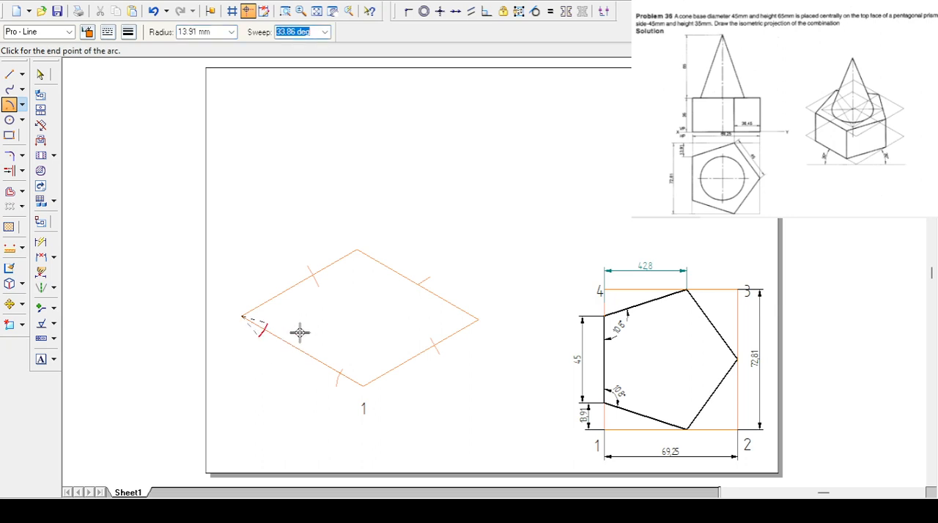
left_click(299, 333)
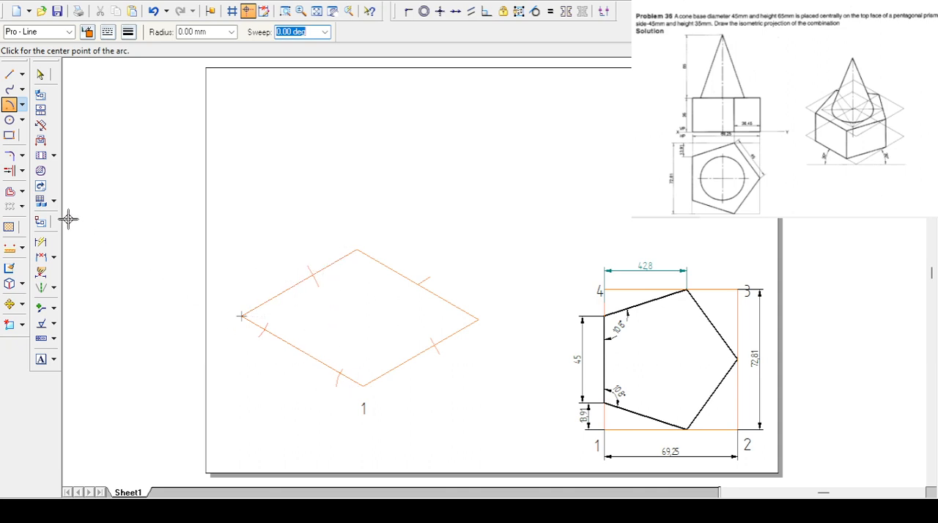
- Trim away the portions of the four arc marks that lie inside the parallelogram
left_click(23, 170)
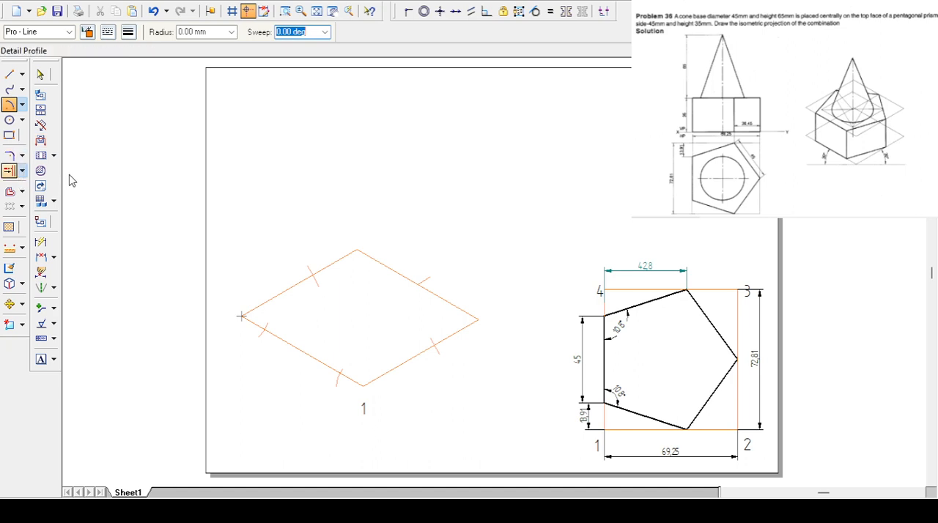
left_click(71, 178)
left_click(269, 323)
left_click(315, 280)
left_click(318, 282)
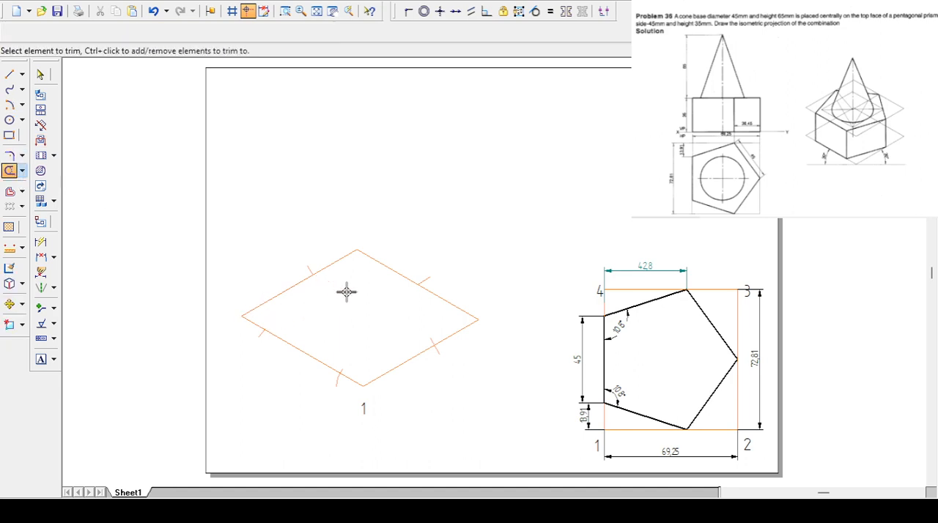
left_click(343, 368)
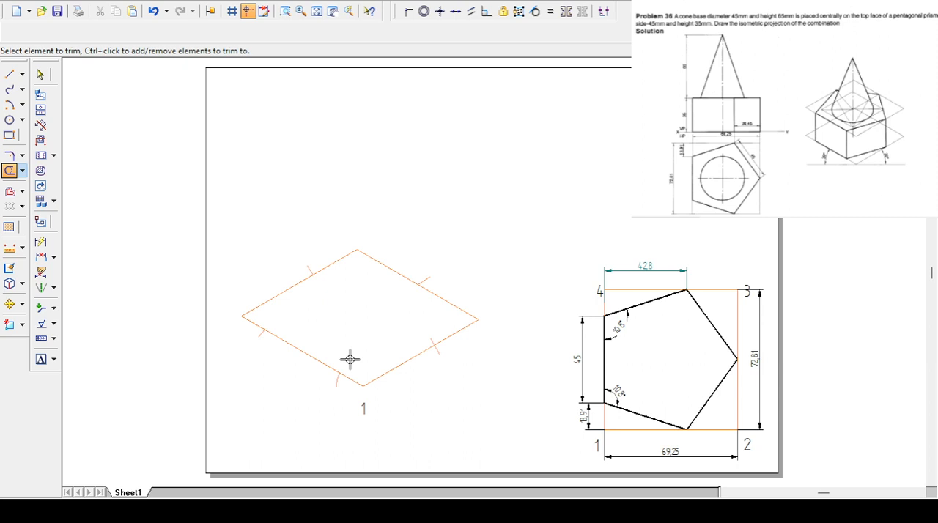
left_click(431, 337)
- Draw the isometric pentagon in the Visible line style by joining the five marked points on the parallelogram's edges
left_click(9, 74)
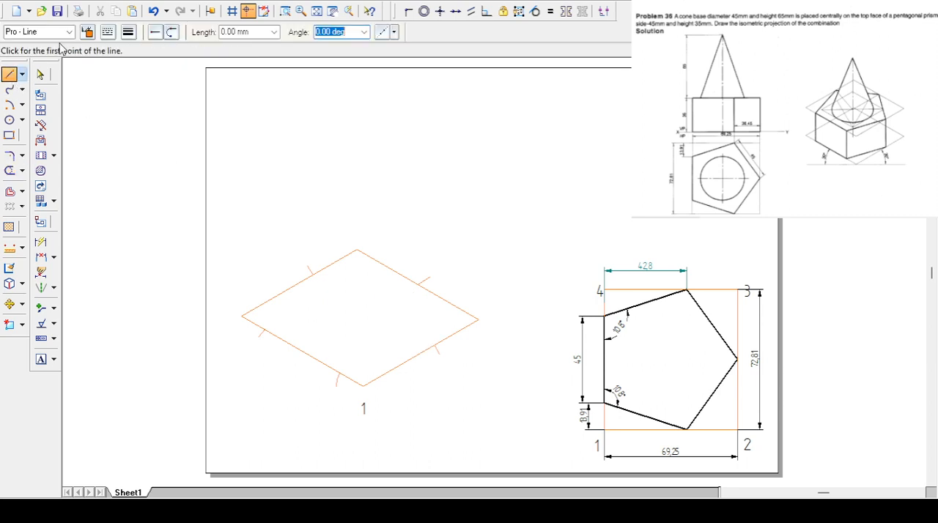
left_click(34, 139)
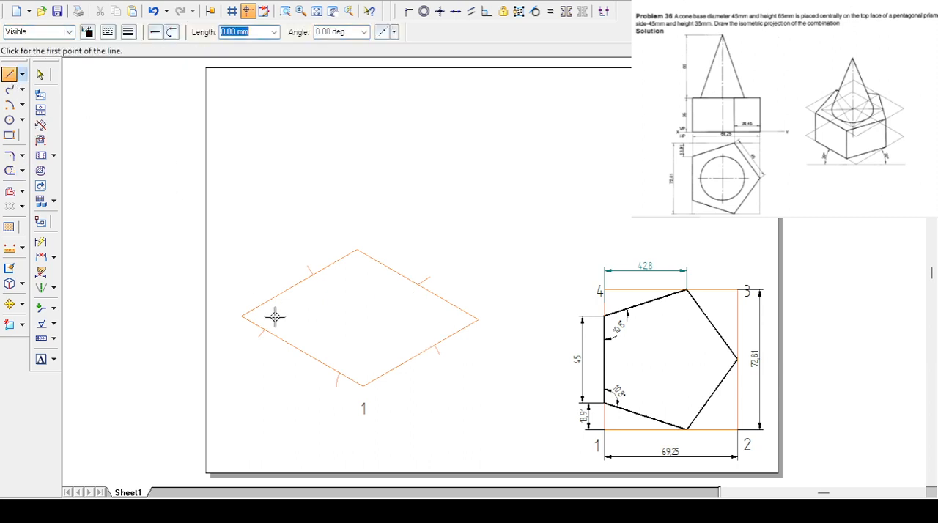
left_click(264, 330)
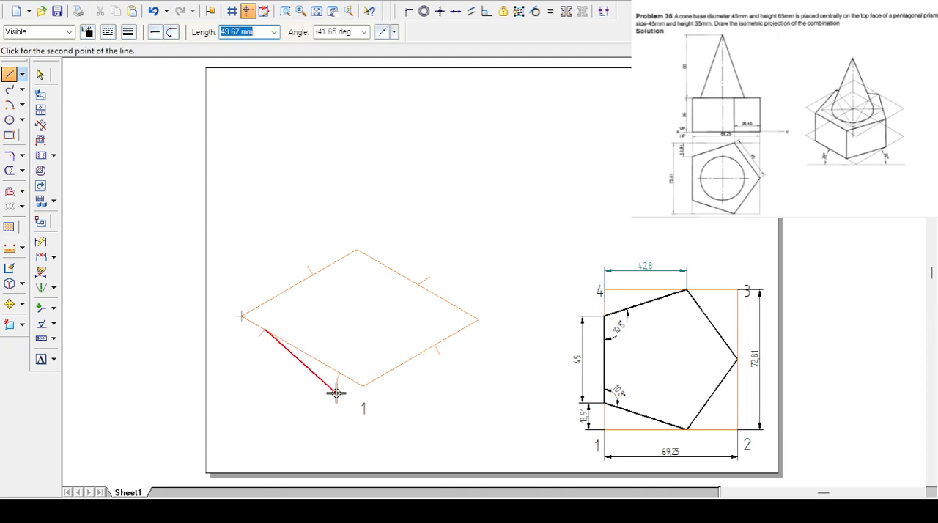
left_click(338, 373)
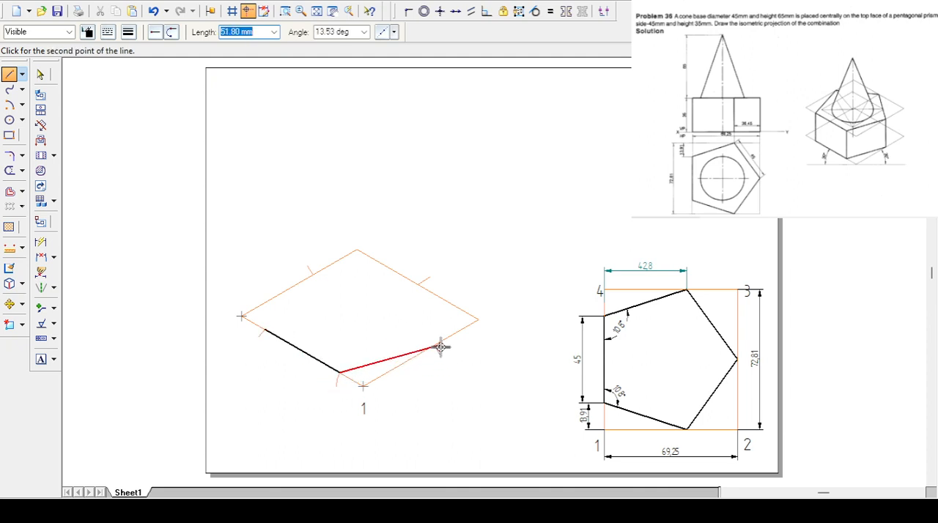
left_click(434, 344)
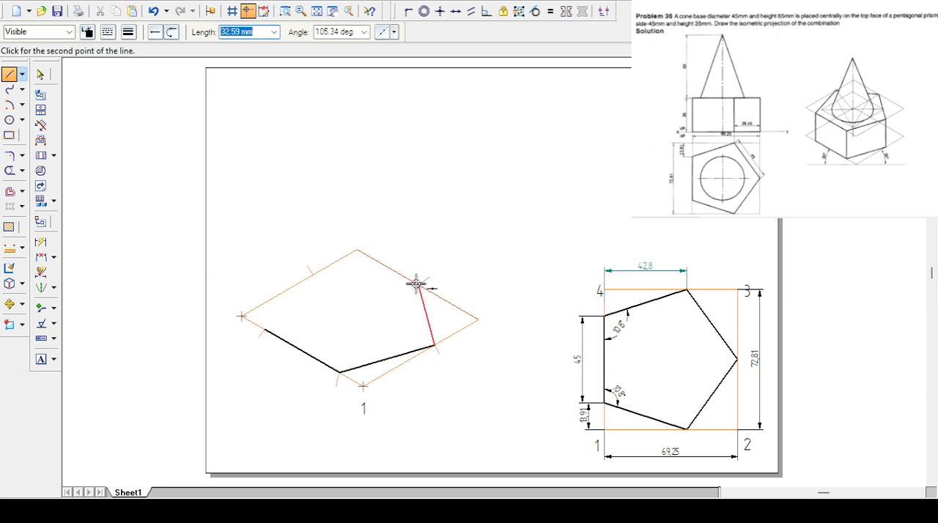
left_click(417, 283)
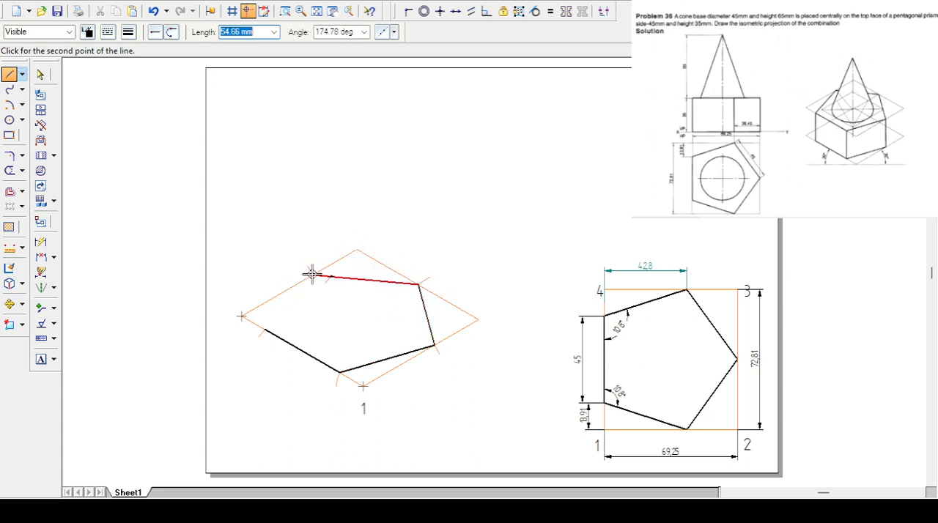
left_click(312, 275)
left_click(265, 330)
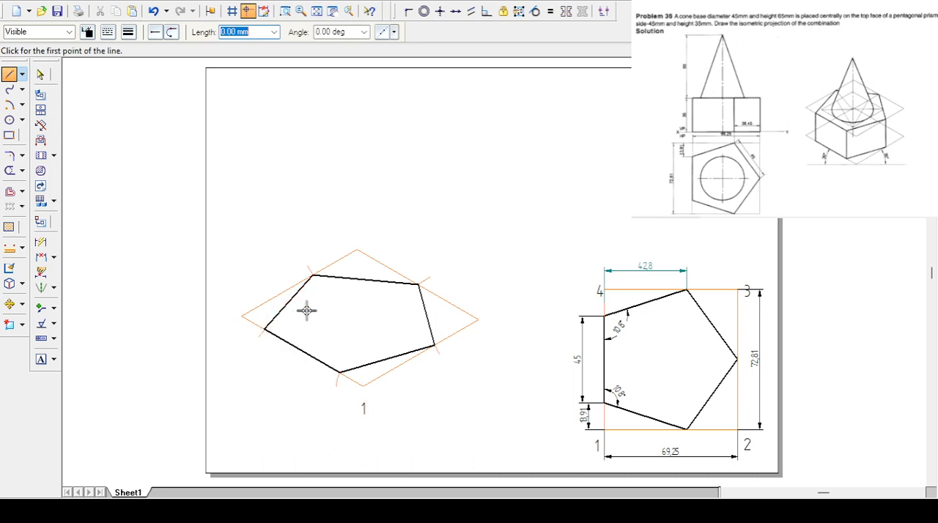
- Delete the four arc marks and the short midpoint line around the isometric pentagon
left_click(40, 75)
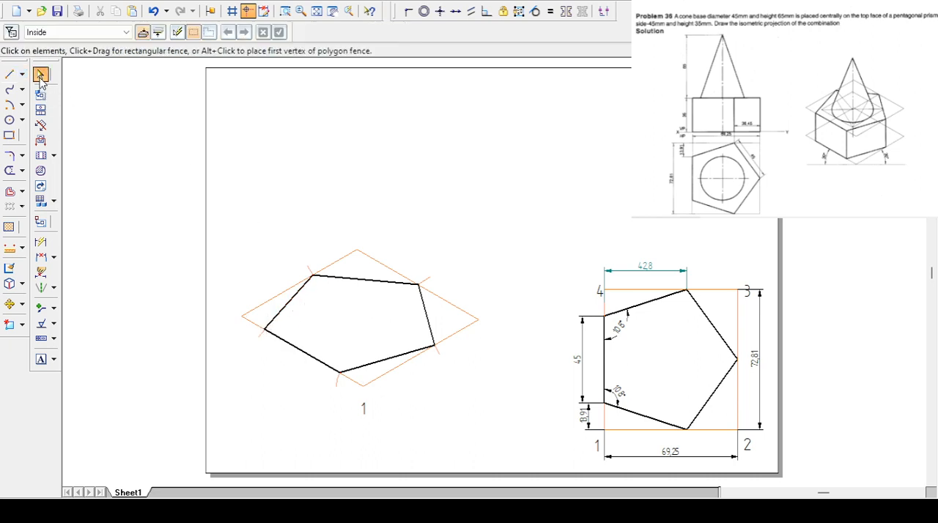
left_click(300, 266)
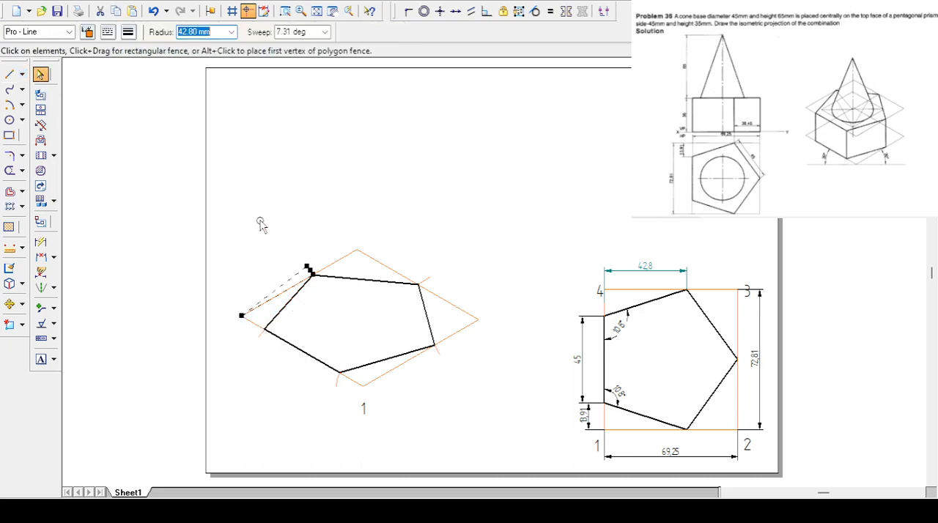
left_click(431, 279, "ctrl")
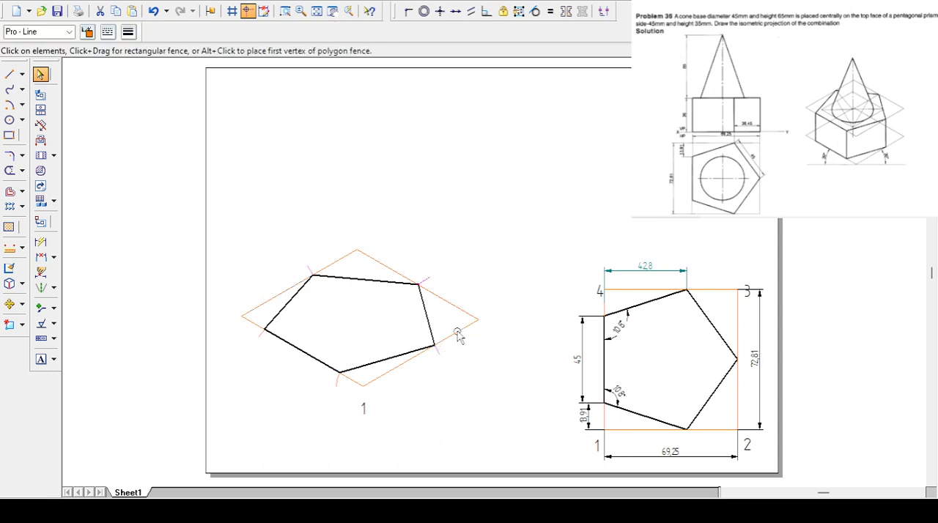
left_click(337, 382)
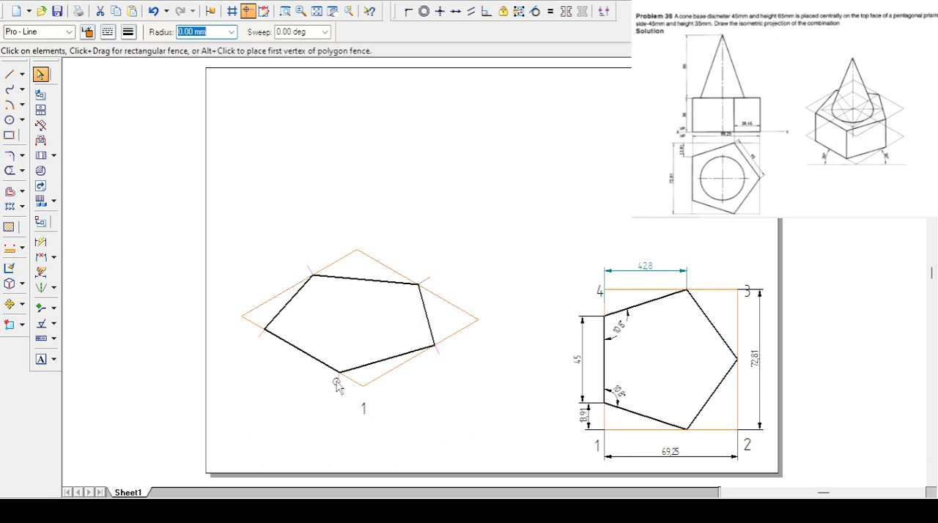
left_click(268, 375)
left_click(428, 278)
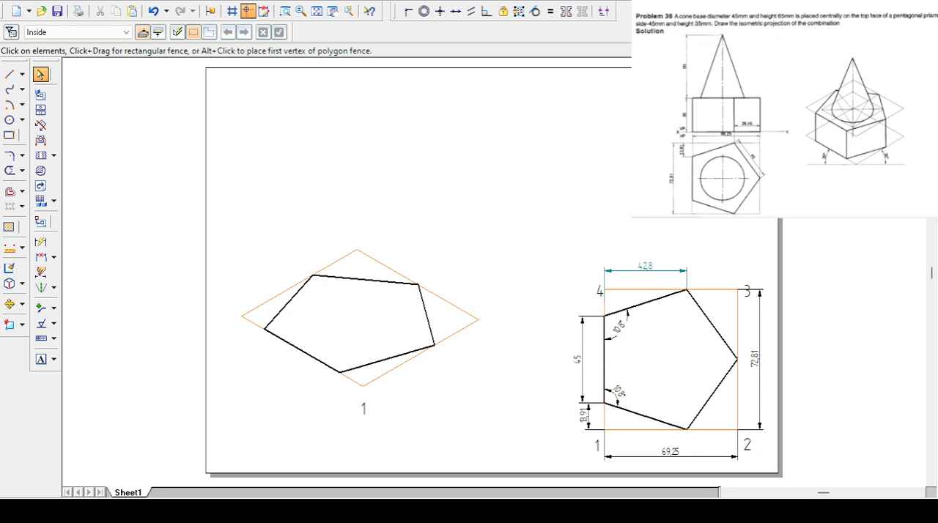
- Copy the isometric pentagon, its parallelogram and the label 1 straight up, with X 0 mm and Y 35 mm
left_click(9, 303)
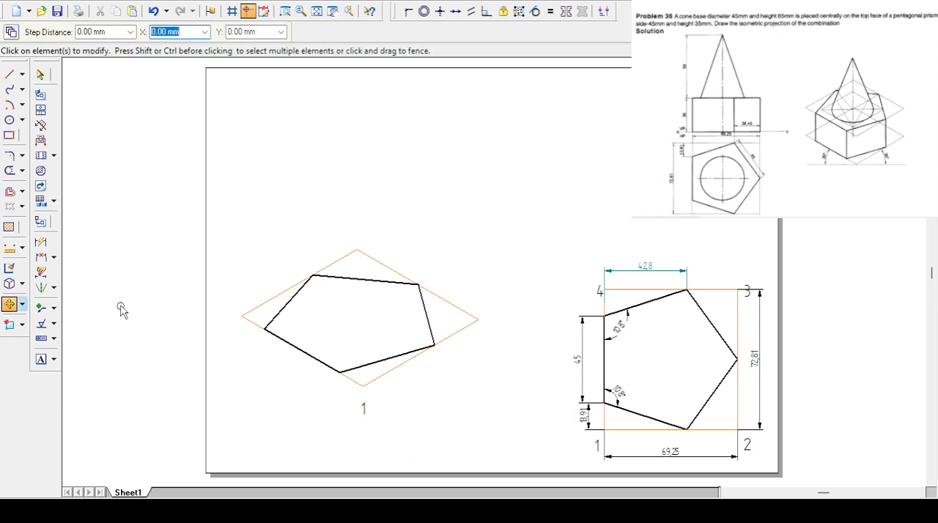
left_click_drag(211, 201, 515, 436)
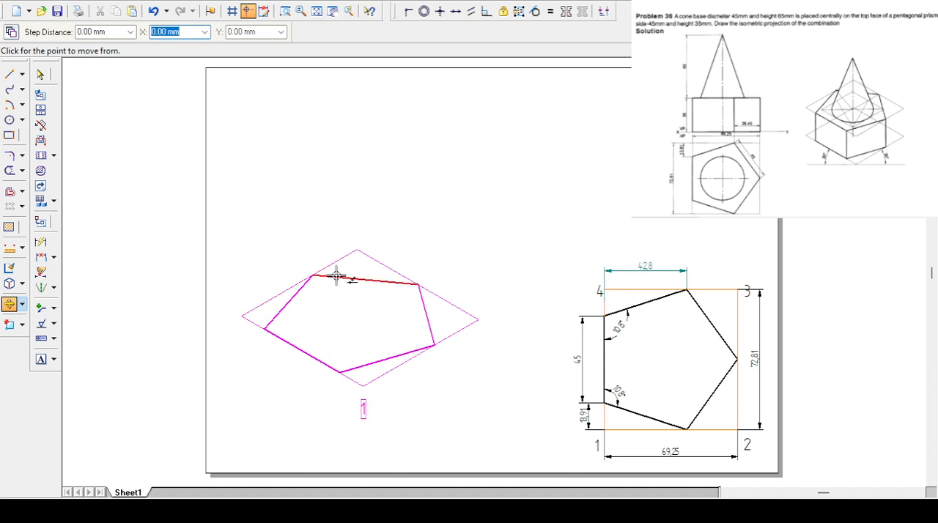
left_click(12, 33)
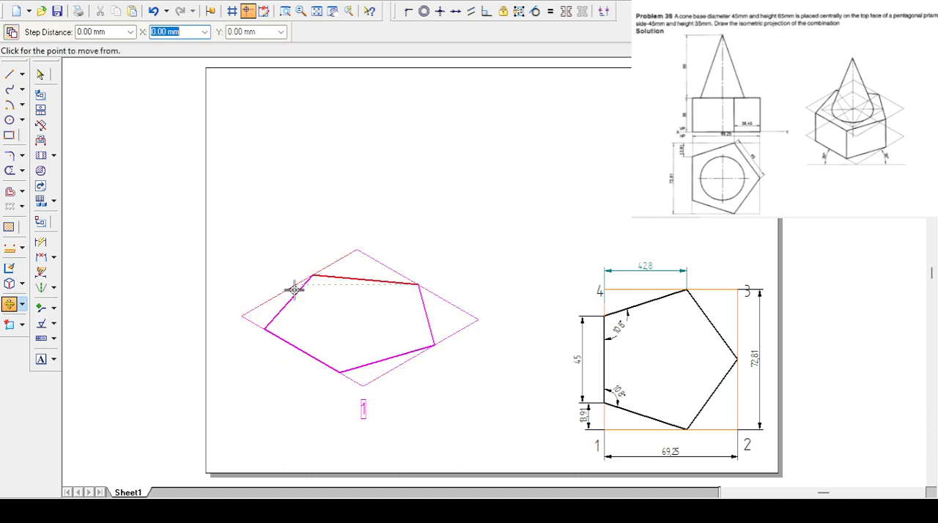
left_click(479, 319)
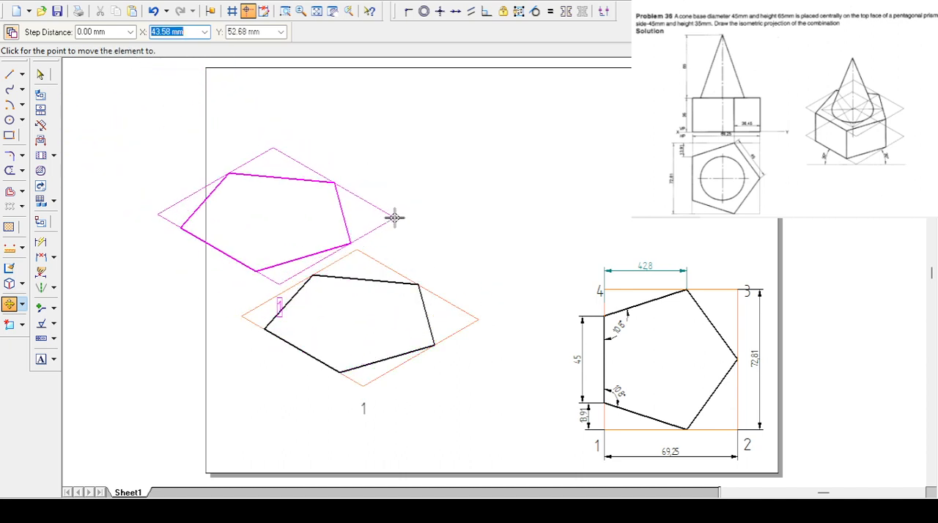
type("0")
key("Tab")
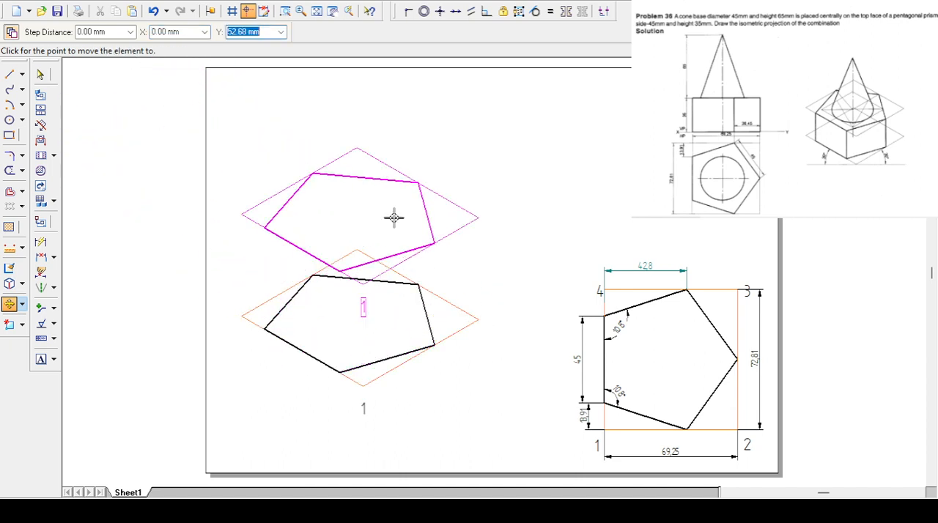
type("35")
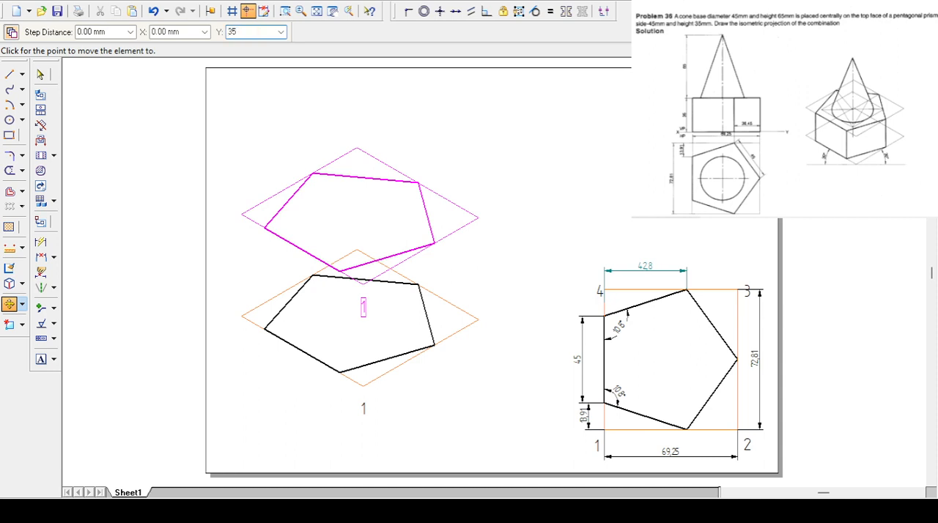
key("Tab")
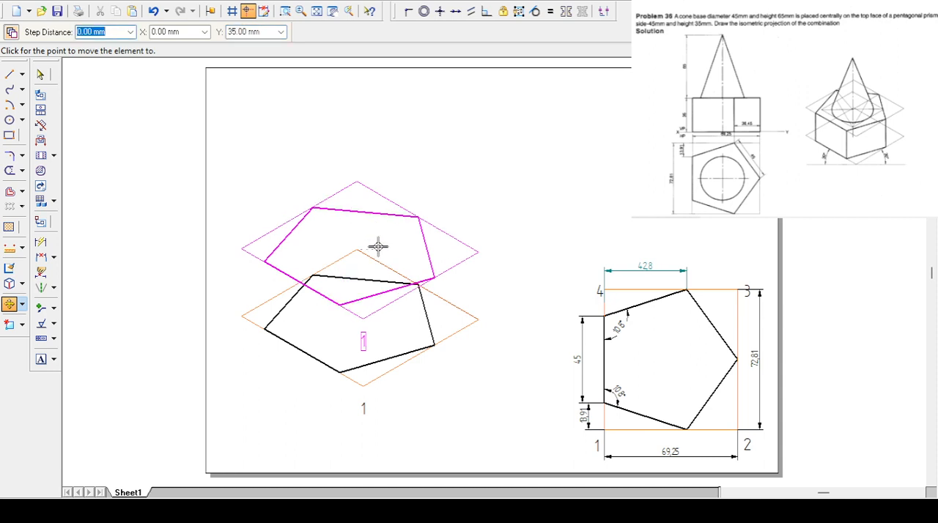
left_click(482, 177)
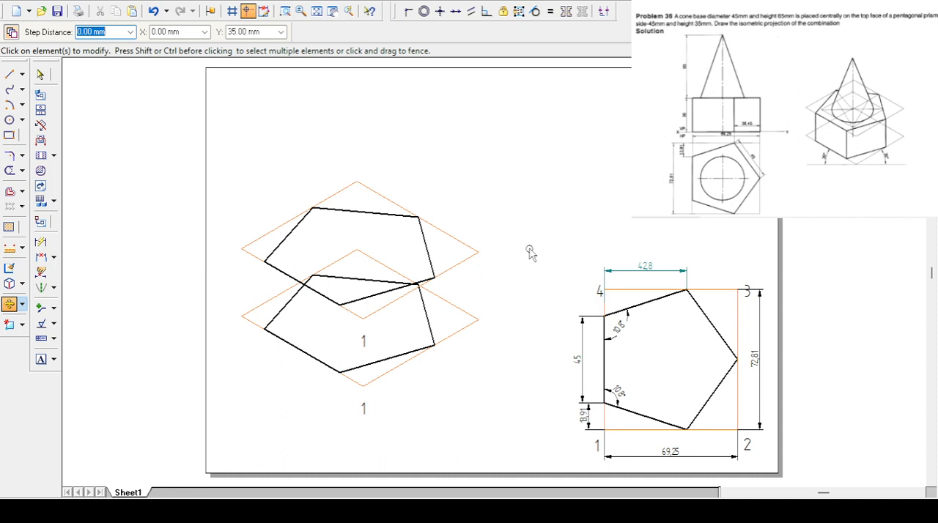
- Draw three vertical Visible-style edges joining the left, front and right corners of the upper and lower isometric pentagons
left_click(9, 74)
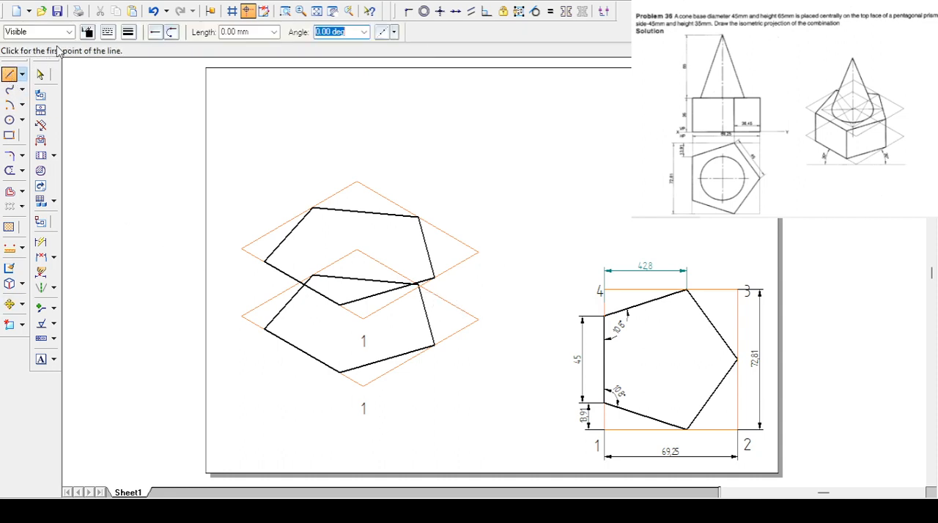
left_click(265, 261)
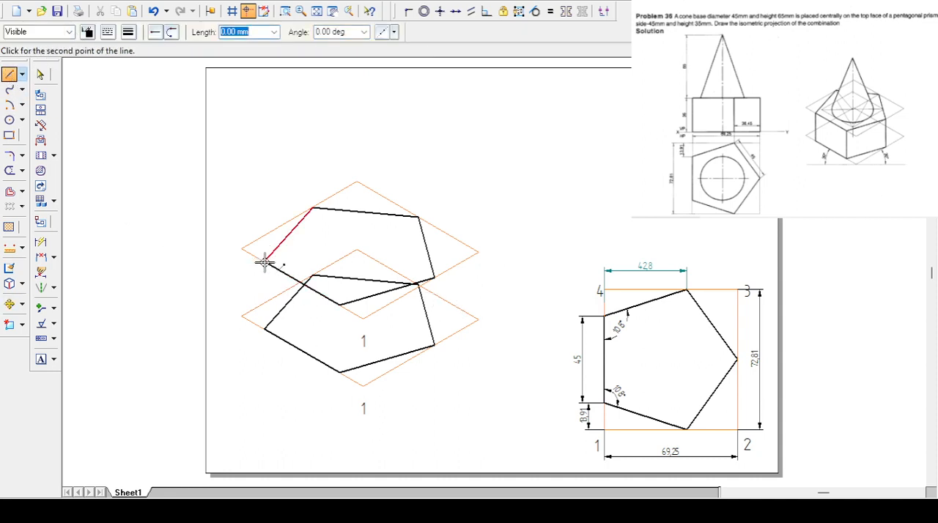
left_click(264, 330)
left_click(340, 304)
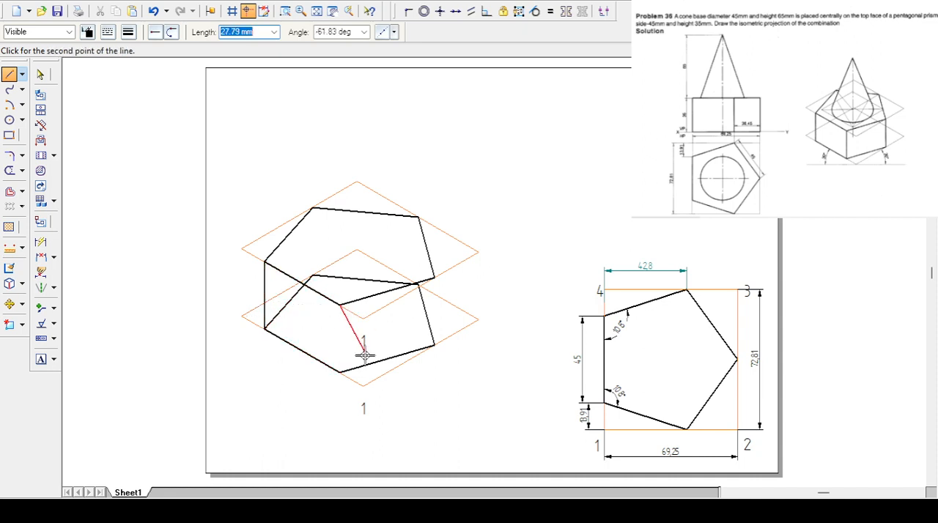
left_click(340, 373)
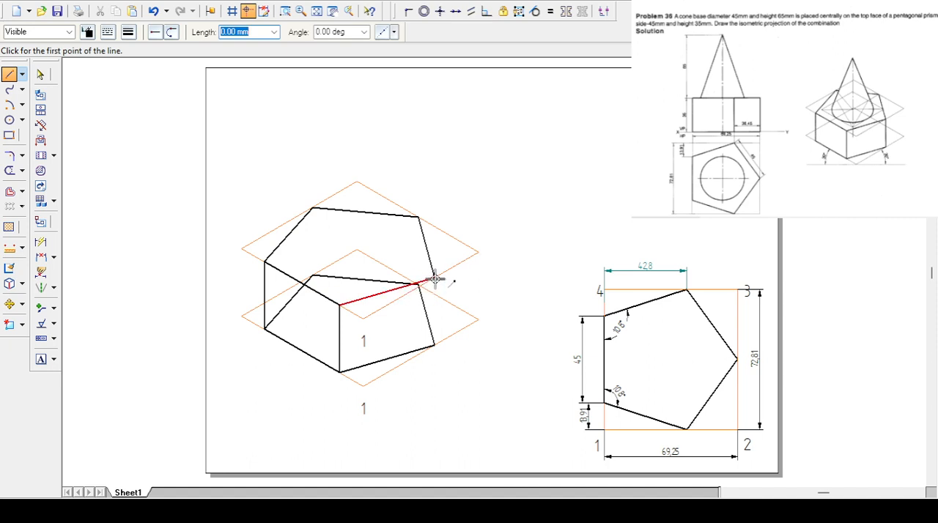
left_click(419, 284)
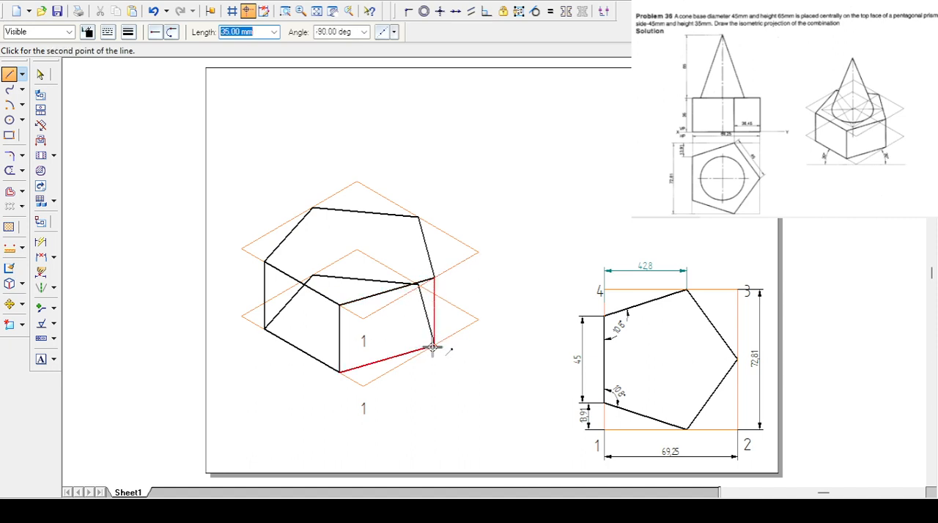
left_click(433, 347)
key("Escape")
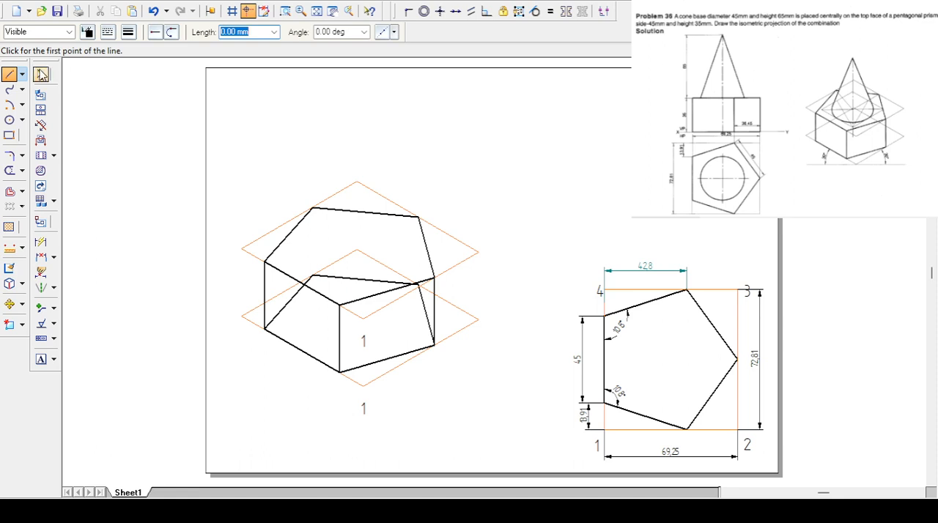
left_click(40, 74)
- Trim the hidden rear edges of the lower pentagon where they lie behind the prism's front faces
left_click(10, 170)
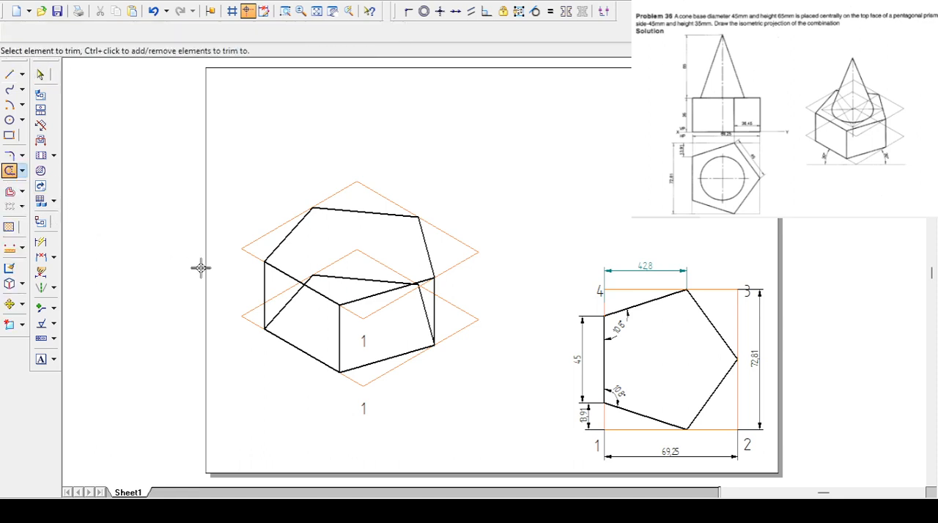
left_click(284, 306)
left_click(337, 280)
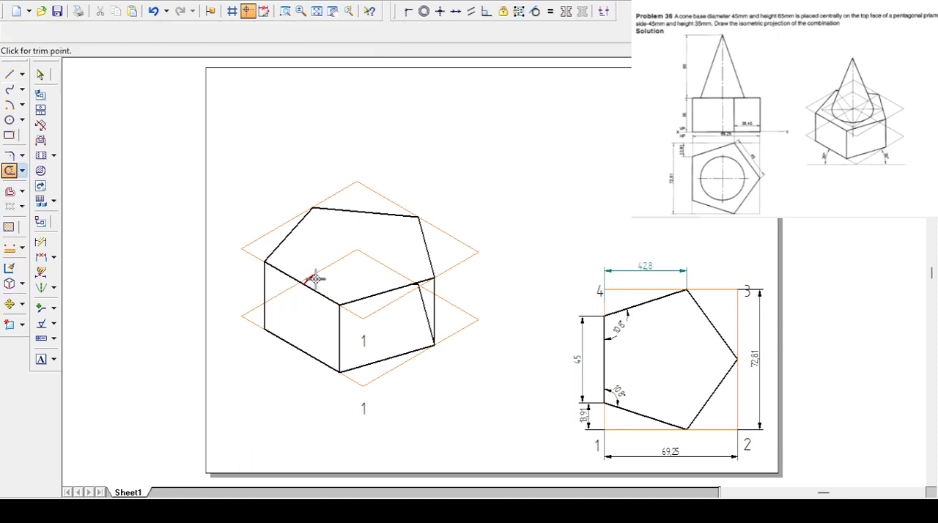
left_click(313, 278)
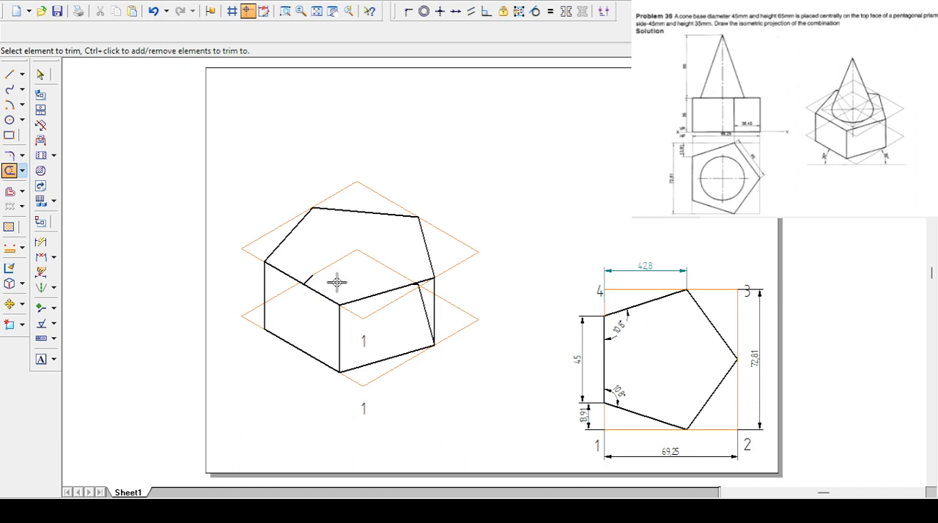
key("Escape")
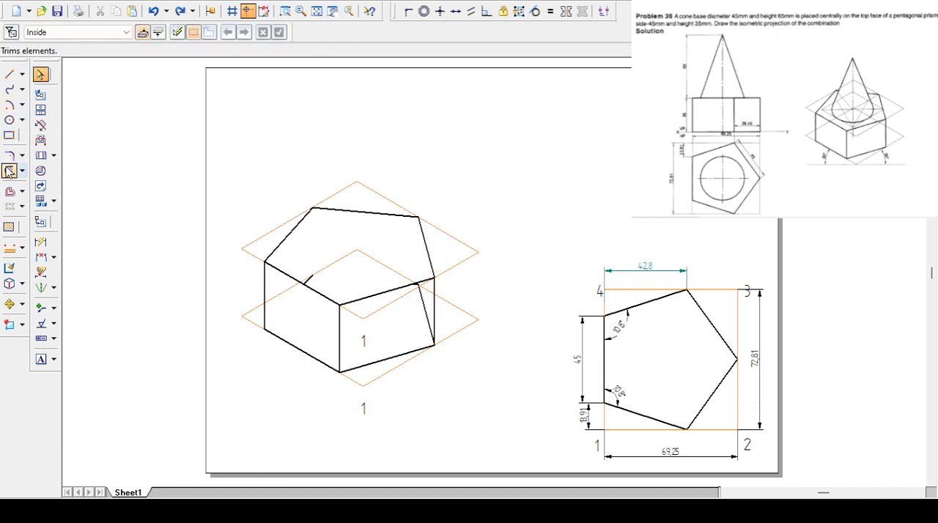
left_click(10, 170)
left_click(427, 312)
left_click(368, 314)
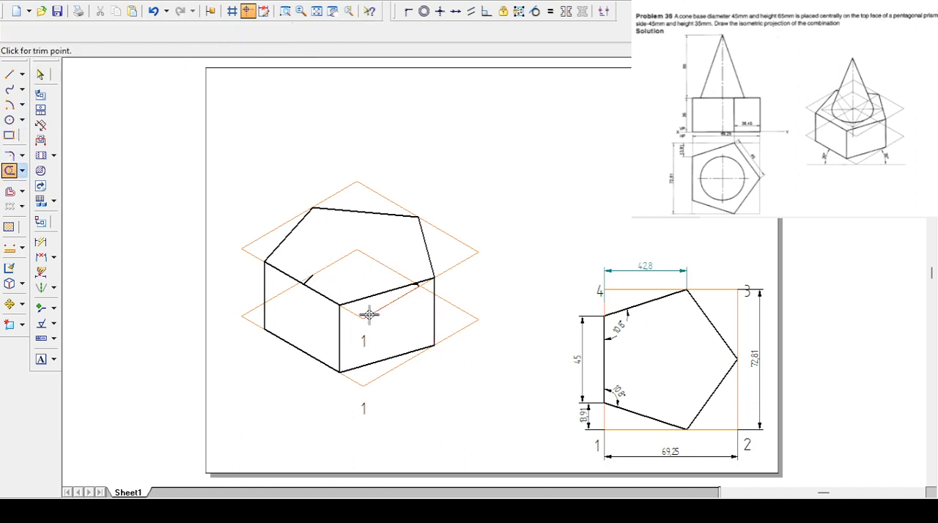
- Delete the two leftover stubs of the lower pentagon's rear edges inside the prism's upper face
left_click(40, 75)
left_click(310, 279)
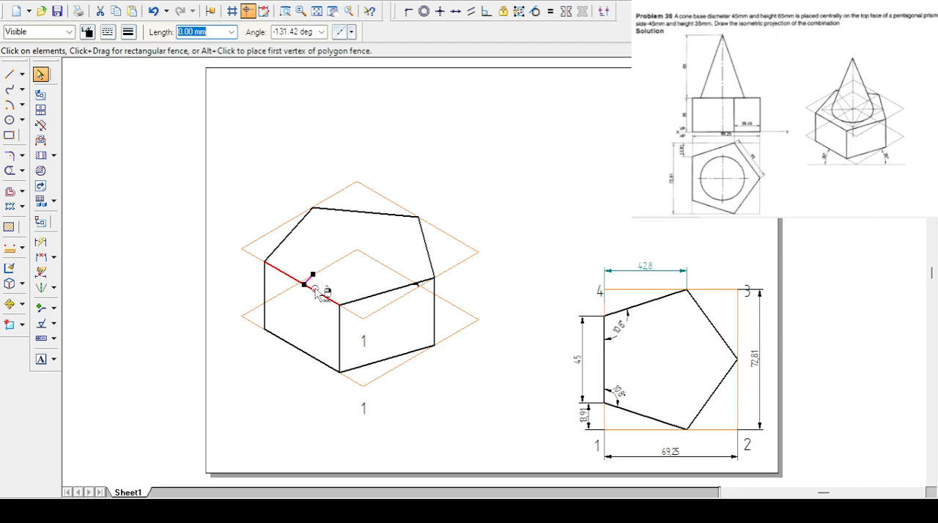
key("Delete")
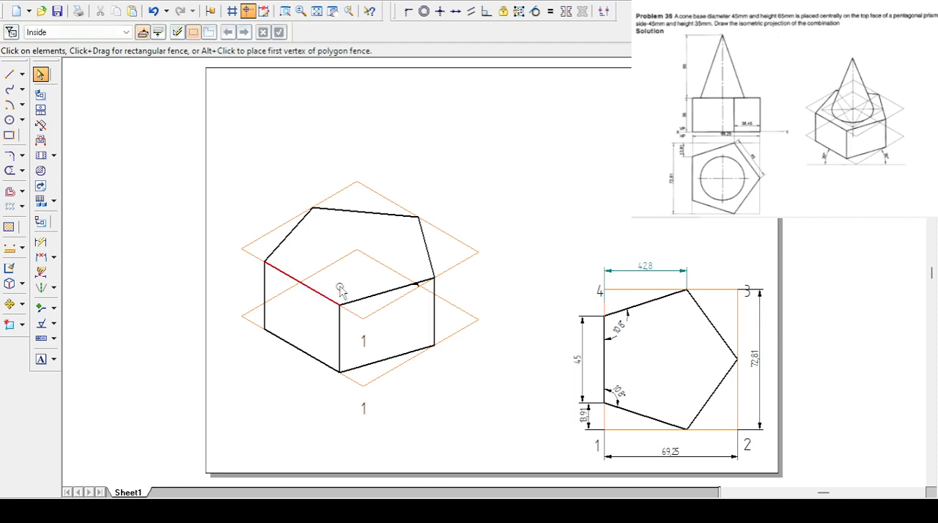
left_click(415, 285)
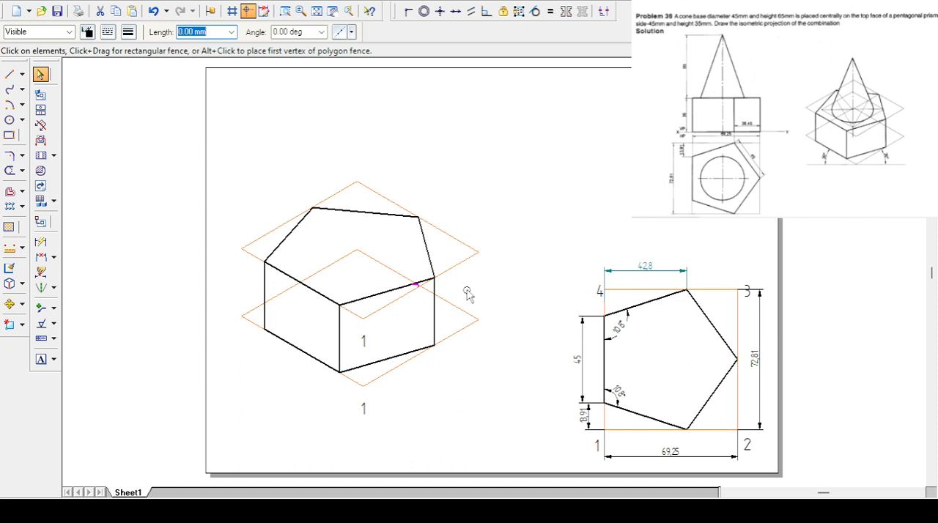
key("Delete")
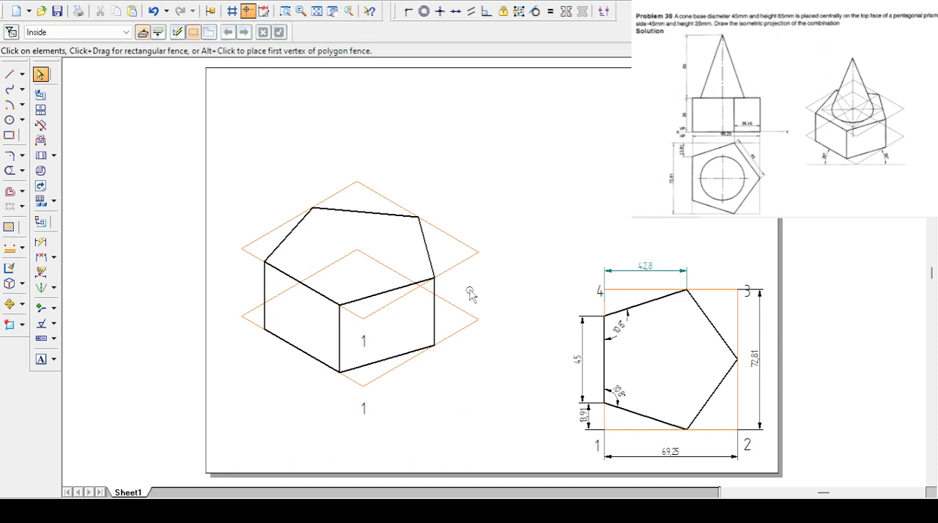
left_click(364, 346)
left_click(410, 338)
- Draw a trial 45 mm line at 30° in the Visible style above the pentagon's plan view, and delete it
left_click(8, 74)
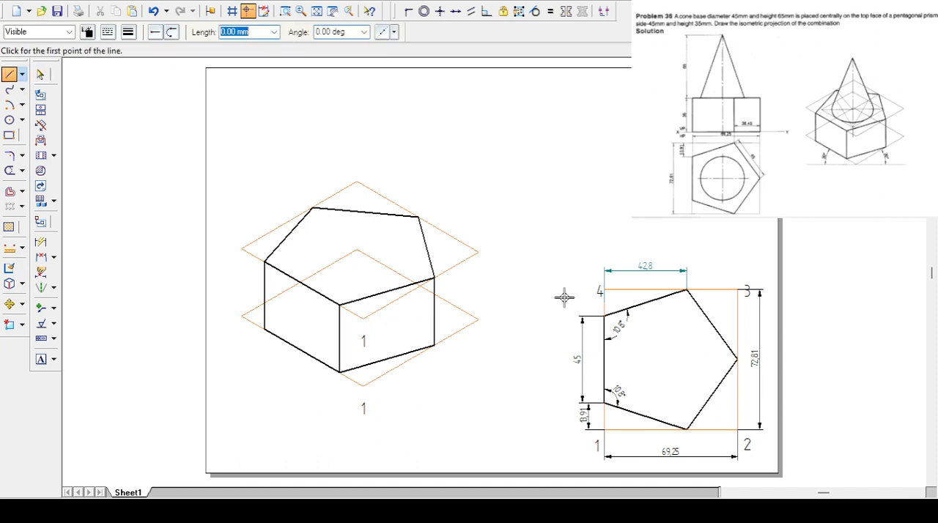
left_click(468, 182)
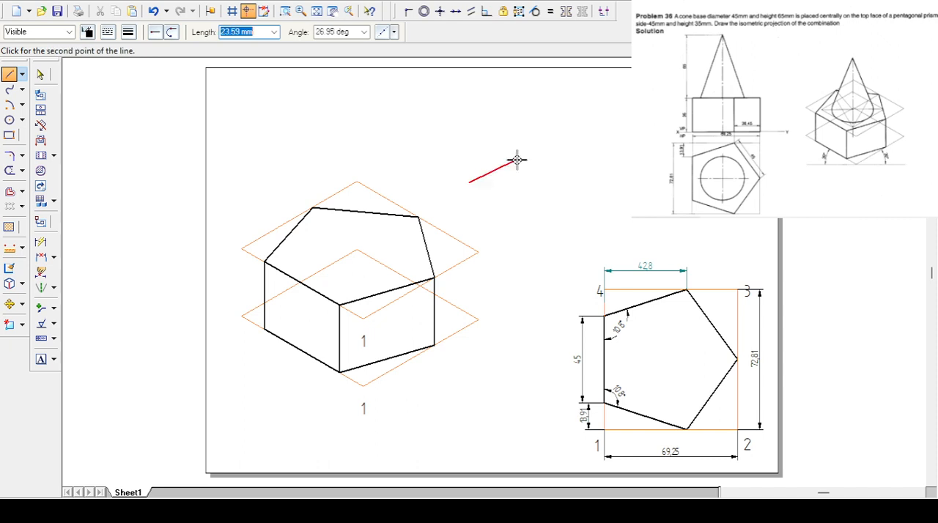
key("Escape")
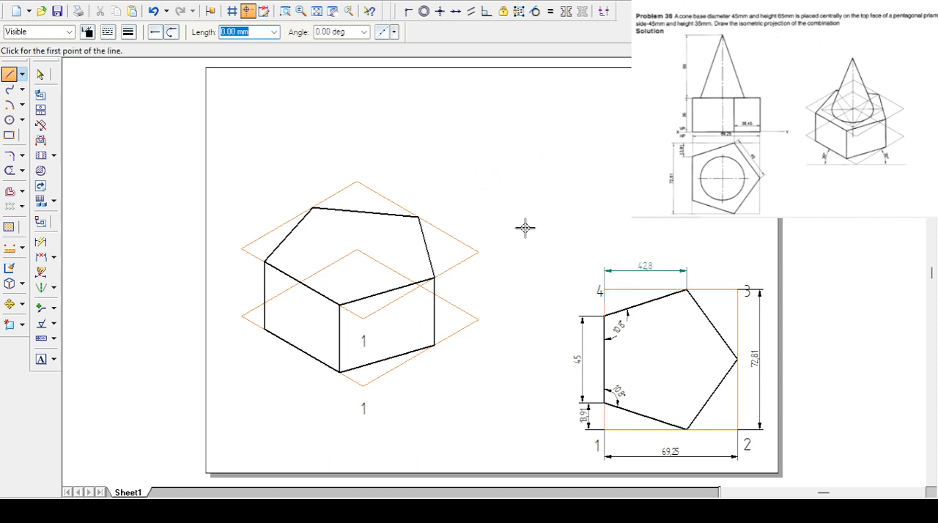
left_click(515, 227)
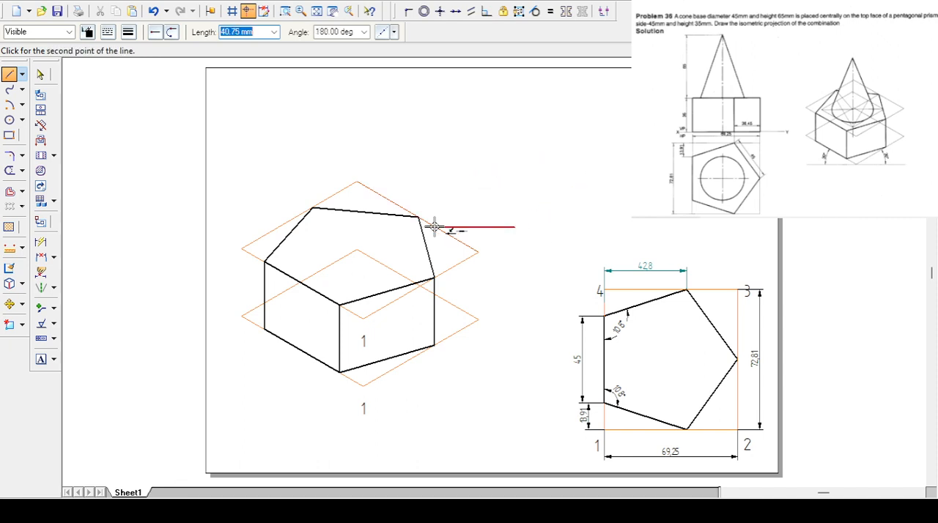
type("45")
key("Tab")
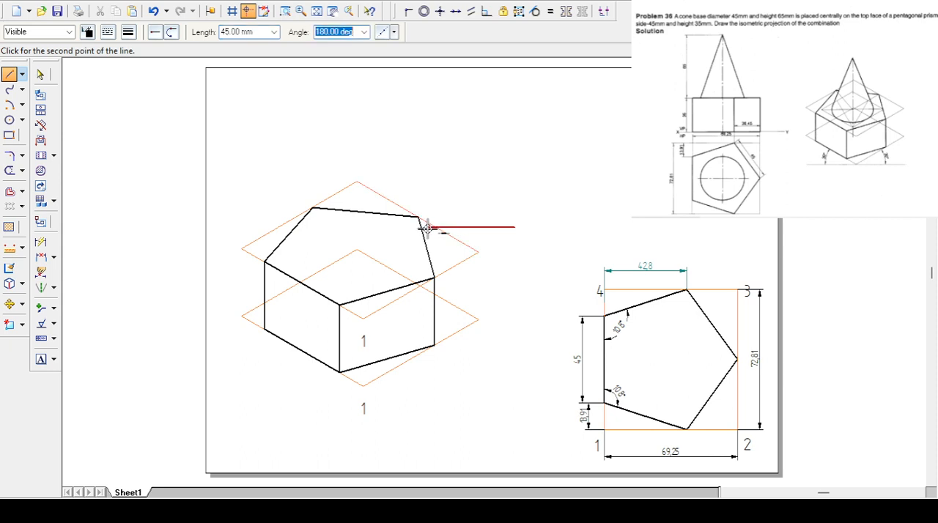
type("3")
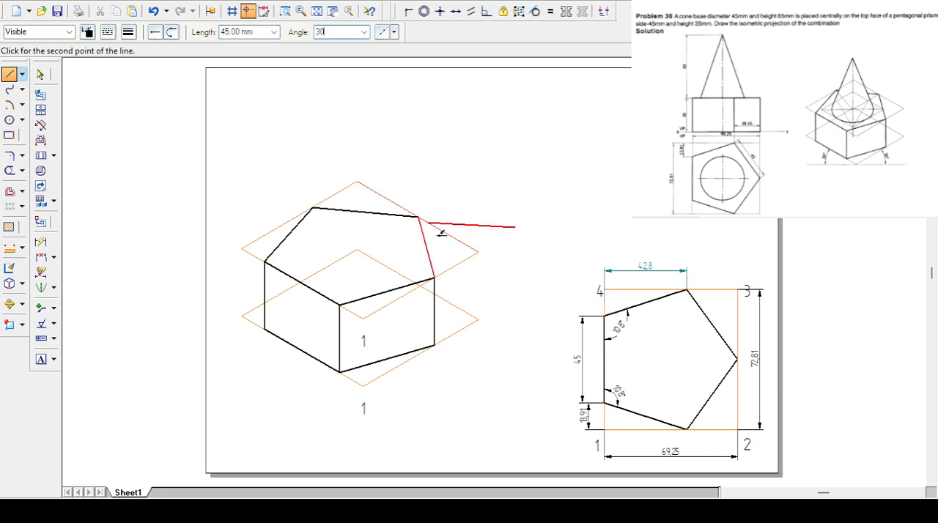
type("0")
key("Return")
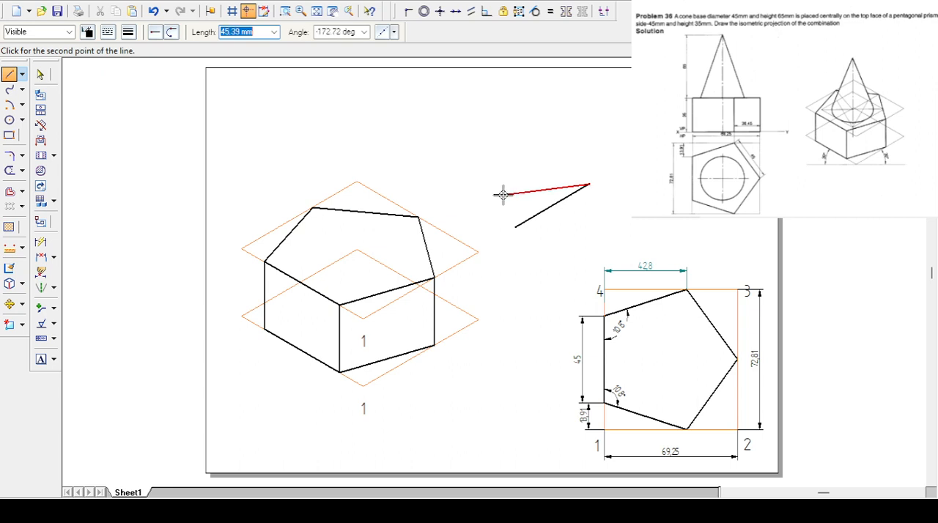
key("Escape")
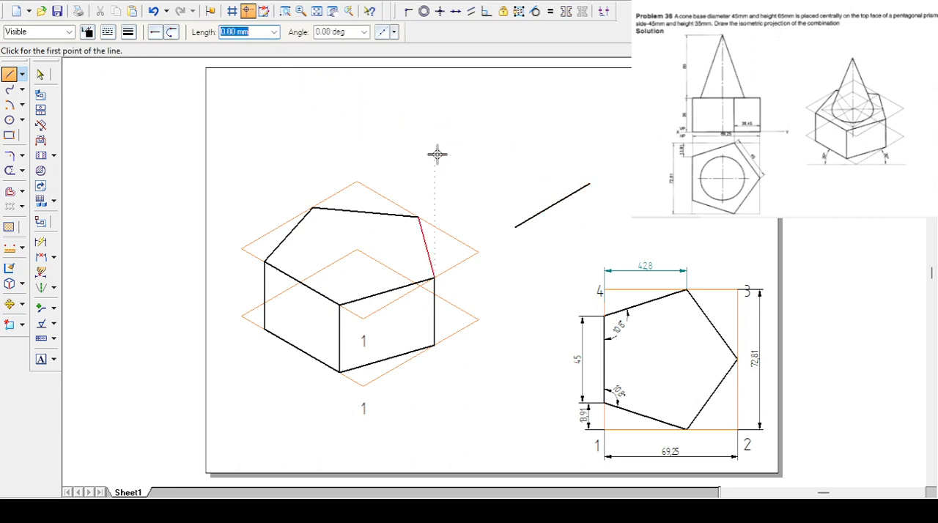
key("Escape")
left_click(542, 212)
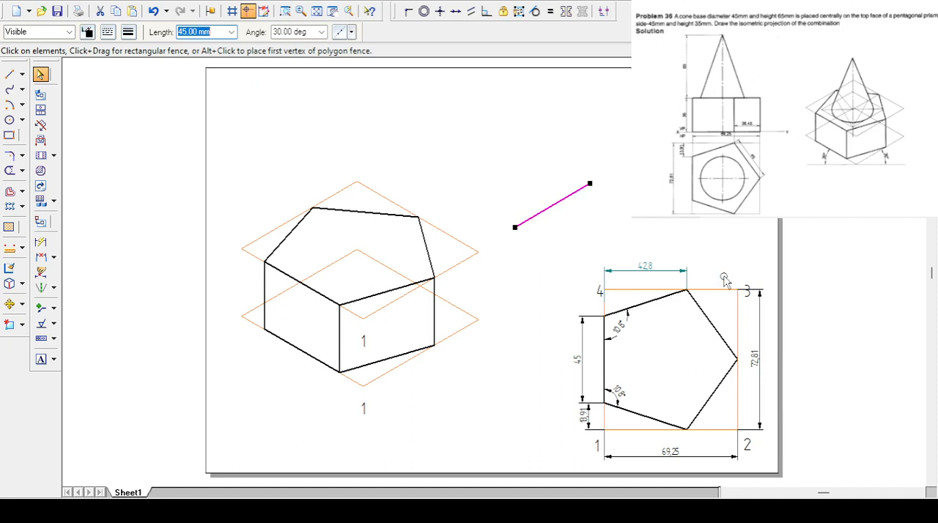
key("Delete")
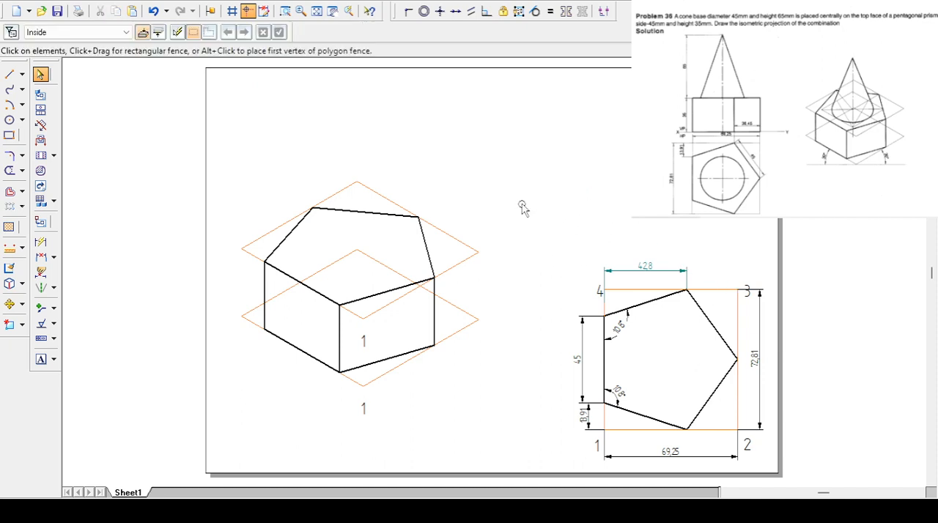
- Draw two connected Pro - Line sides of a rhombus above the pentagon's plan view, 45 mm at 30° and 45 mm at 150°
left_click(10, 74)
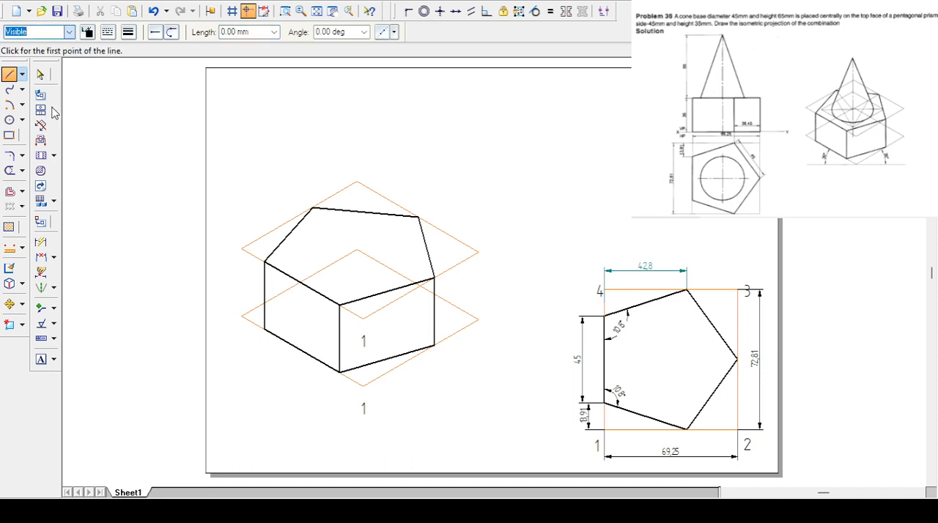
left_click(535, 225)
type("4")
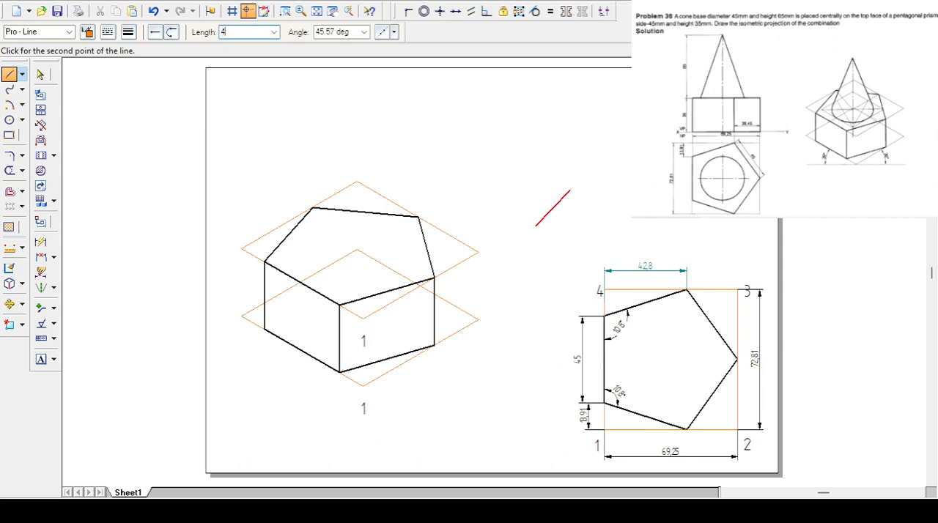
type("5")
key("Tab")
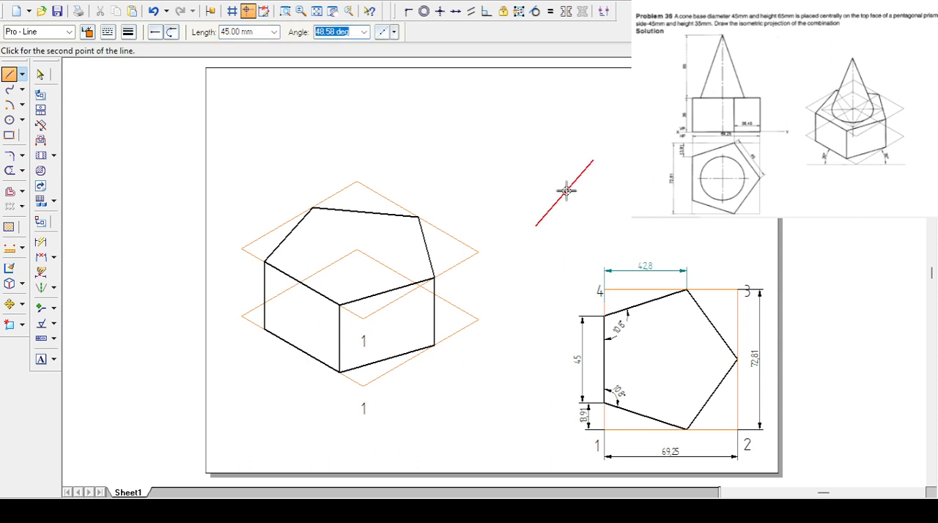
type("30")
key("Return")
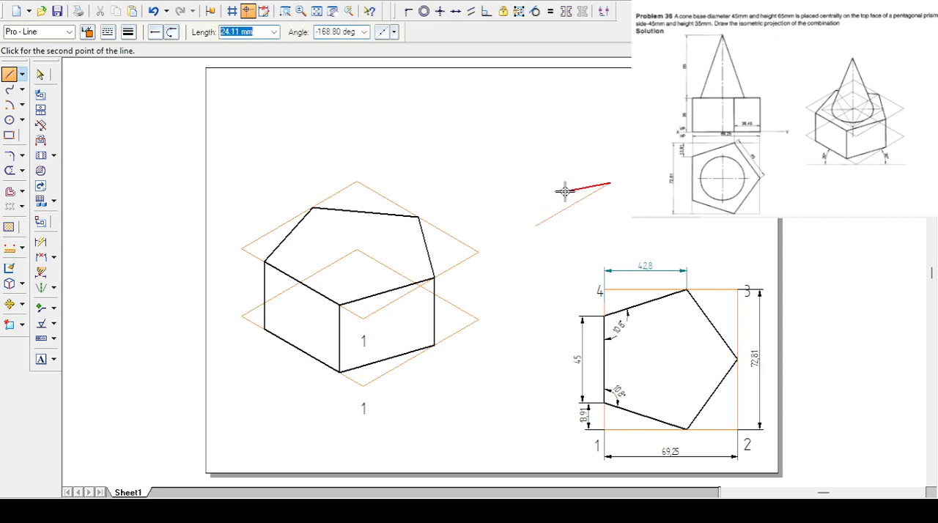
type("45")
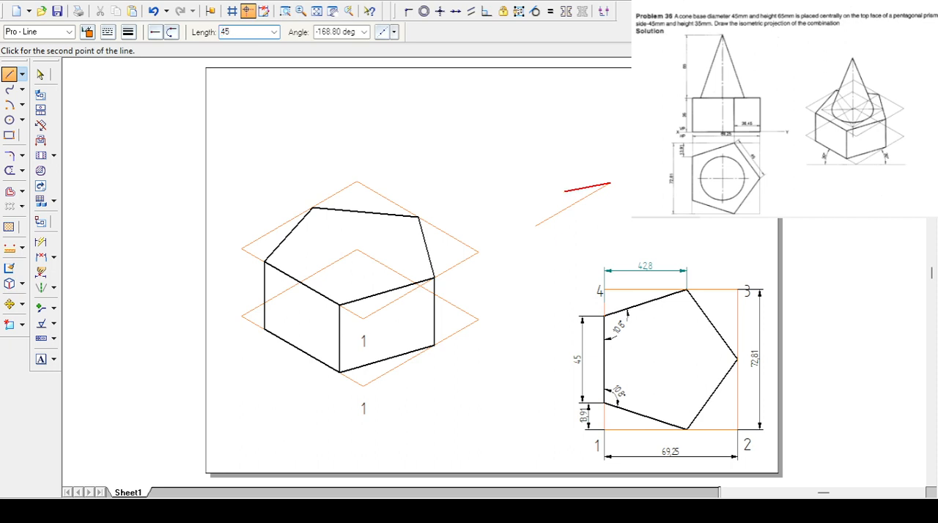
key("Tab")
type("1")
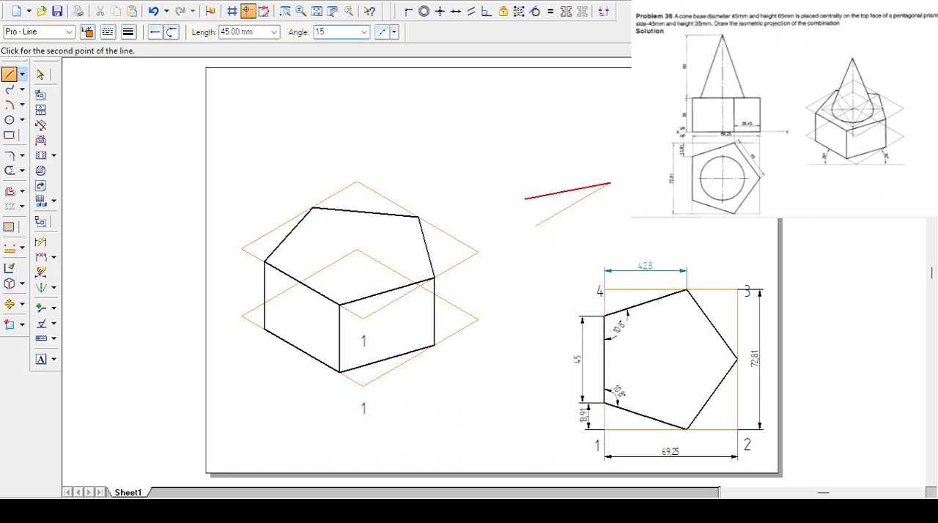
type("50")
key("Return")
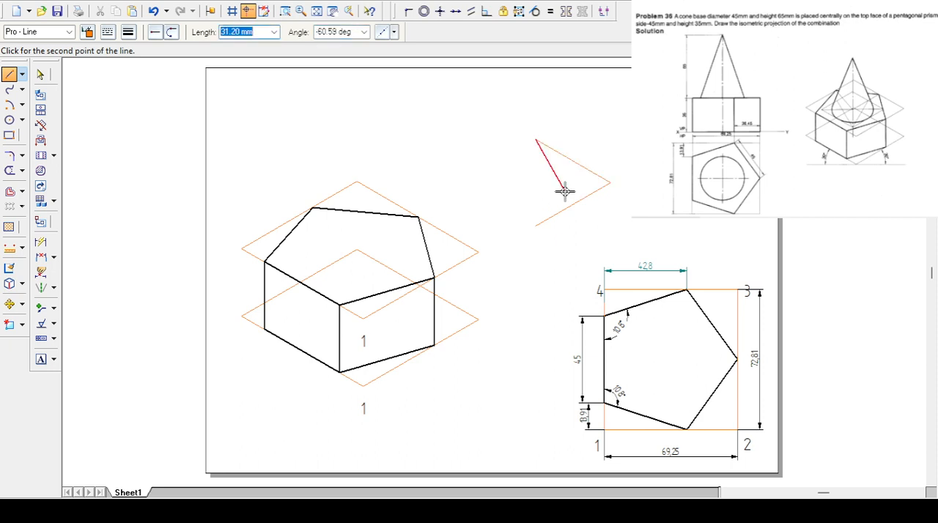
- Add the third rhombus side, 45 mm at -150°, and close the outline at the starting point
type("45")
key("Tab")
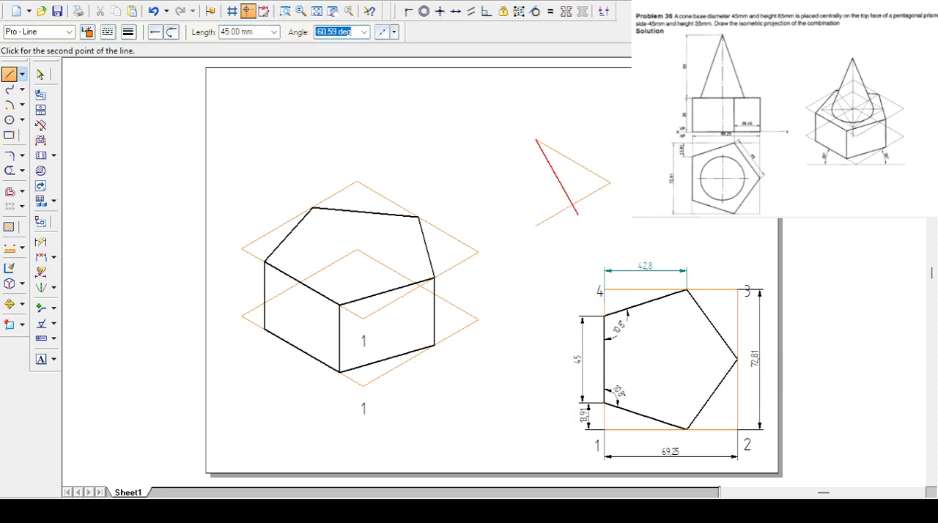
type("150")
key("Return")
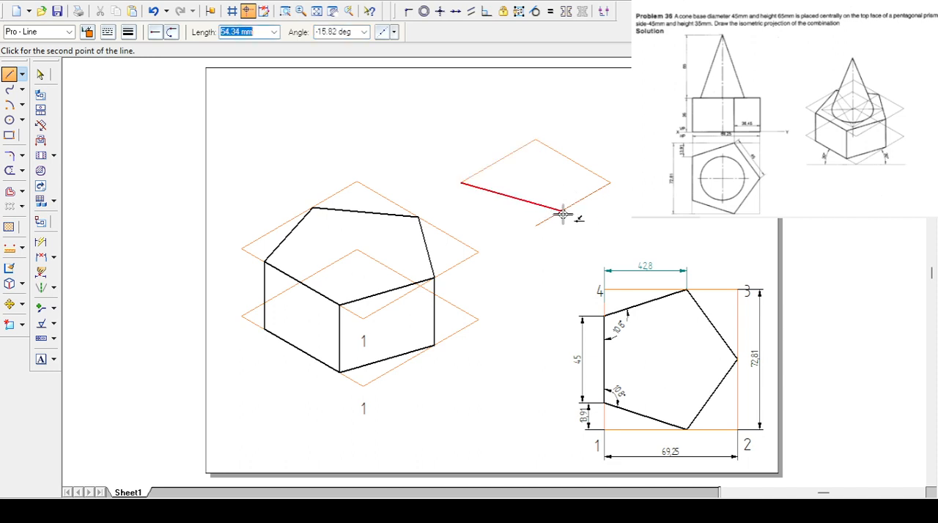
left_click(537, 223)
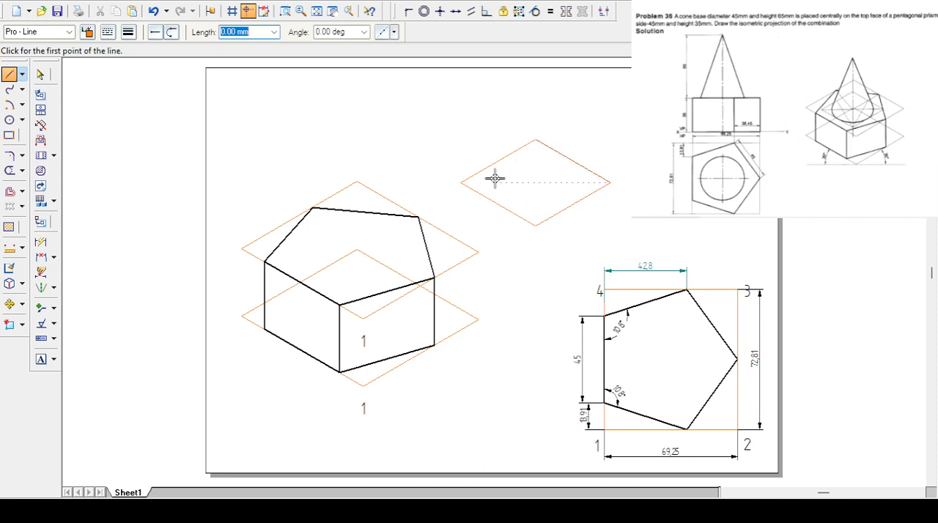
- Draw four Pro - Line construction lines joining the rhombus's upper and lower corners to the midpoints of their opposite sides
left_click(536, 140)
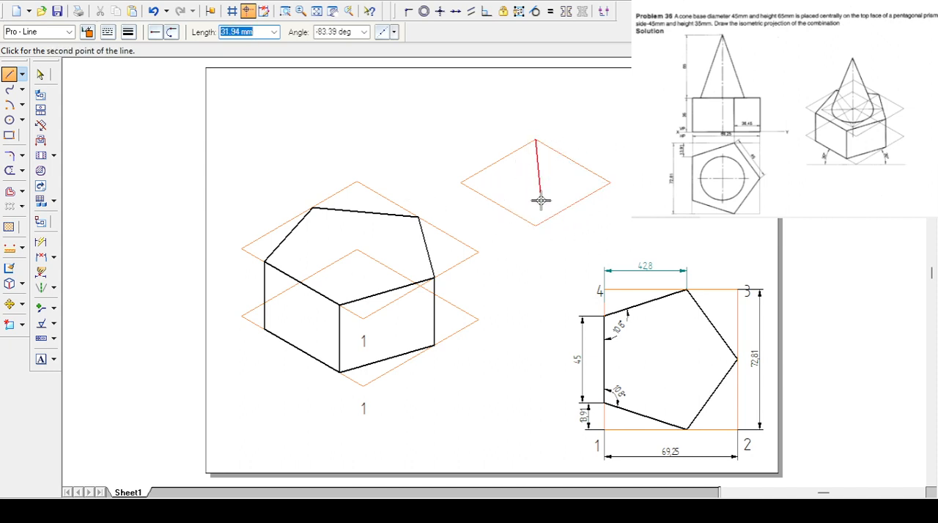
left_click(498, 204)
left_click(536, 140)
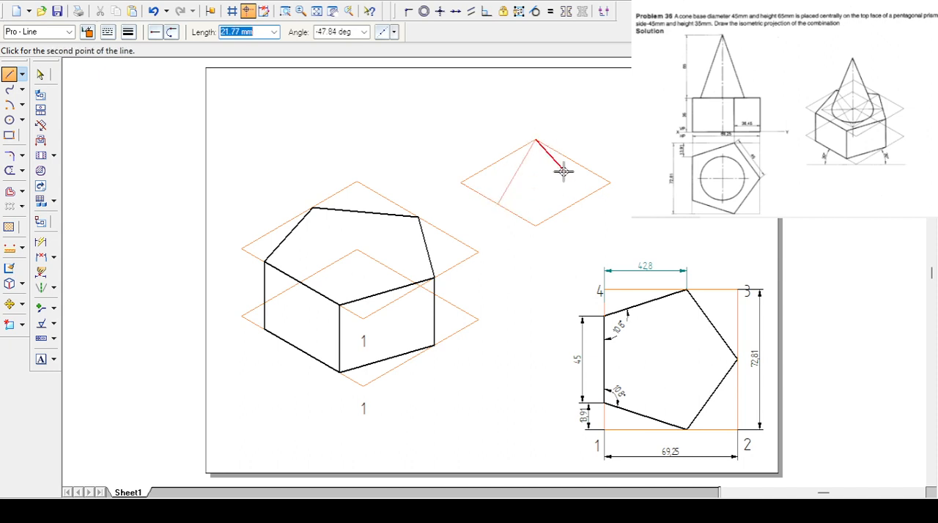
left_click(574, 204)
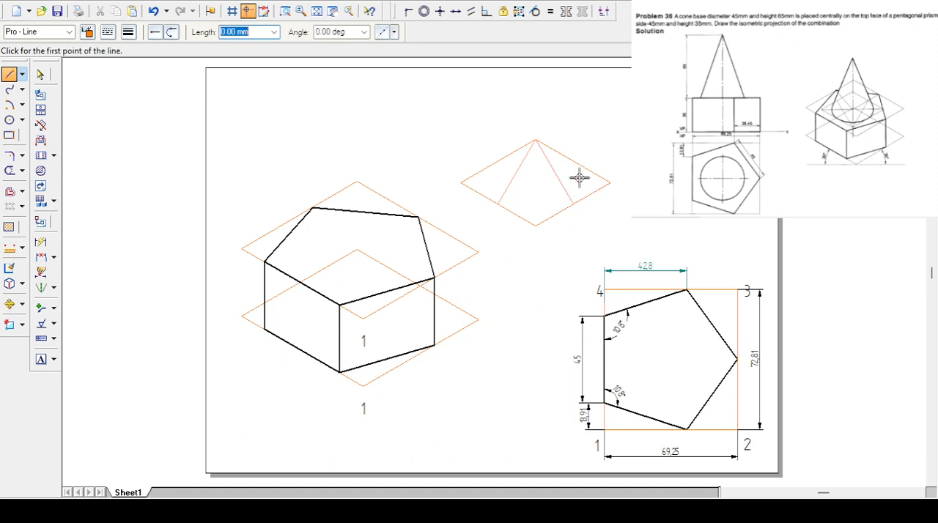
left_click(535, 225)
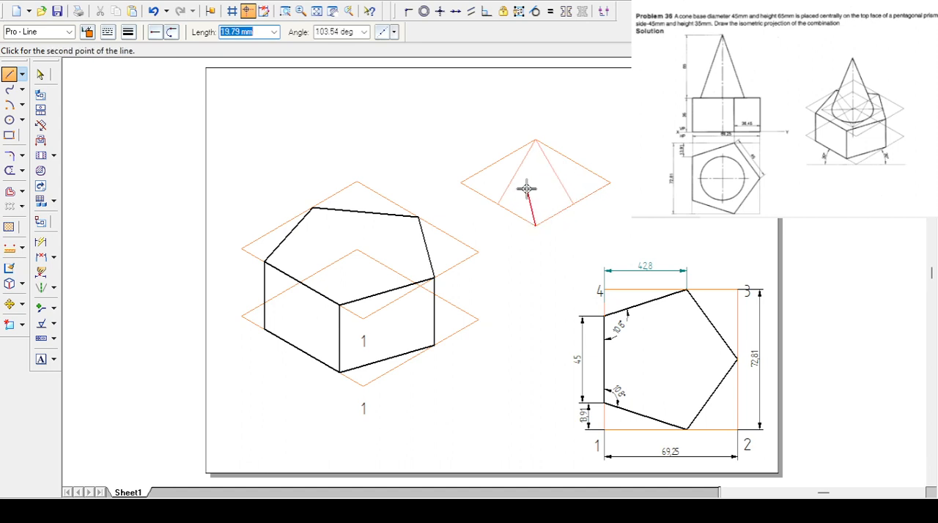
left_click(498, 162)
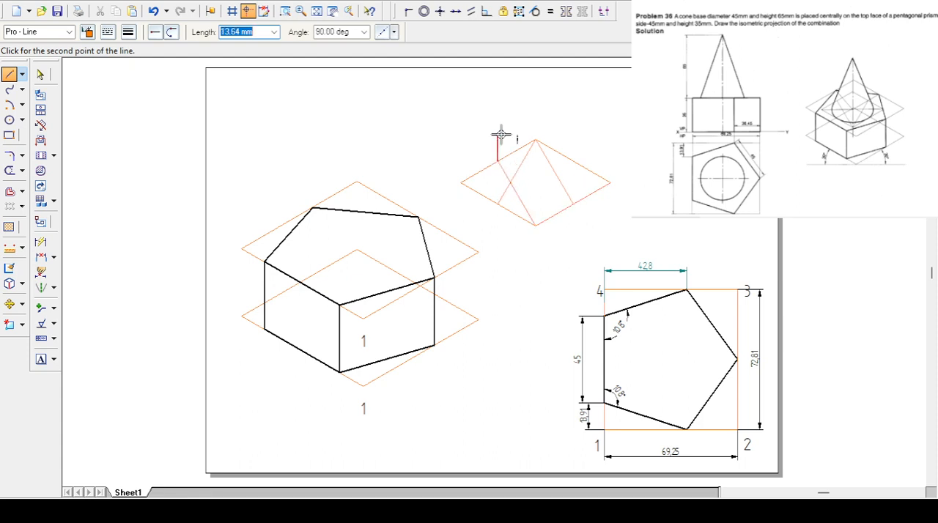
left_click(535, 225)
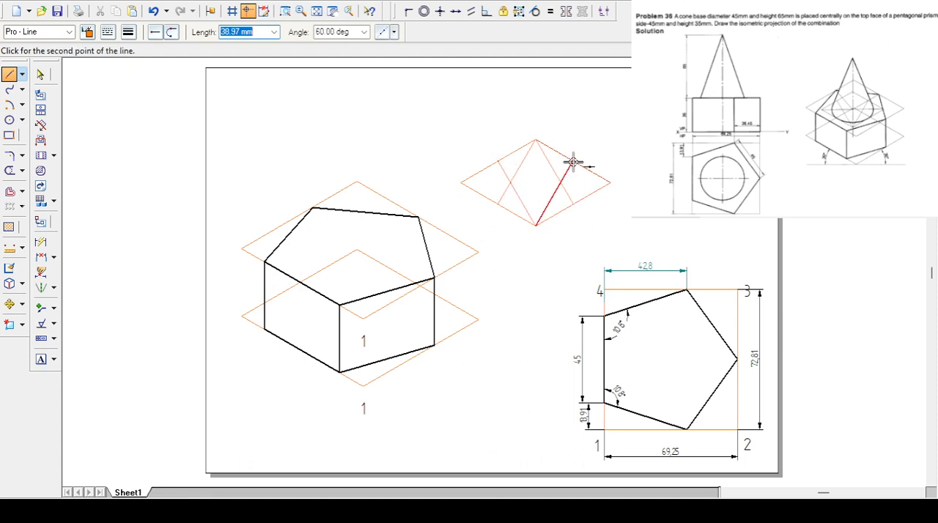
left_click(574, 158)
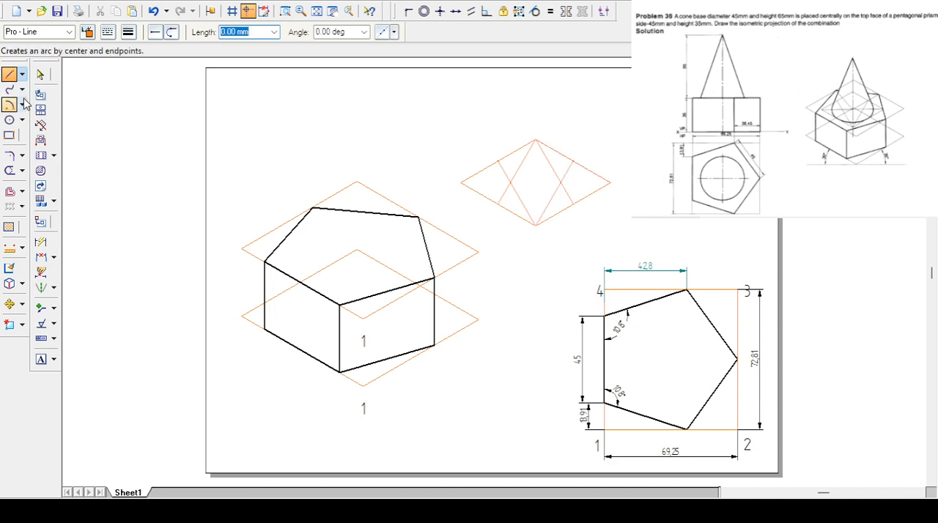
- Draw the ellipse's upper arc in the Visible style, centred on the rhombus's lower corner, between the midpoints of the two upper sides
left_click(10, 105)
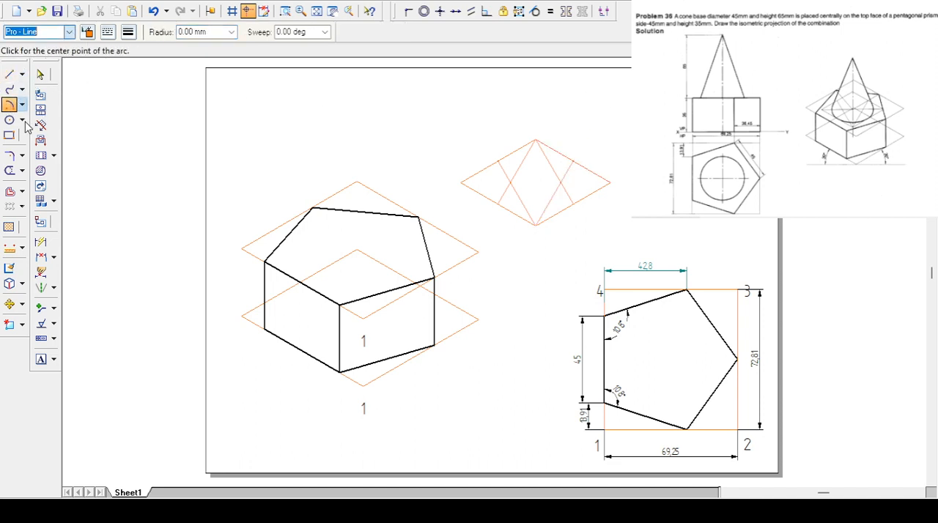
left_click(535, 225)
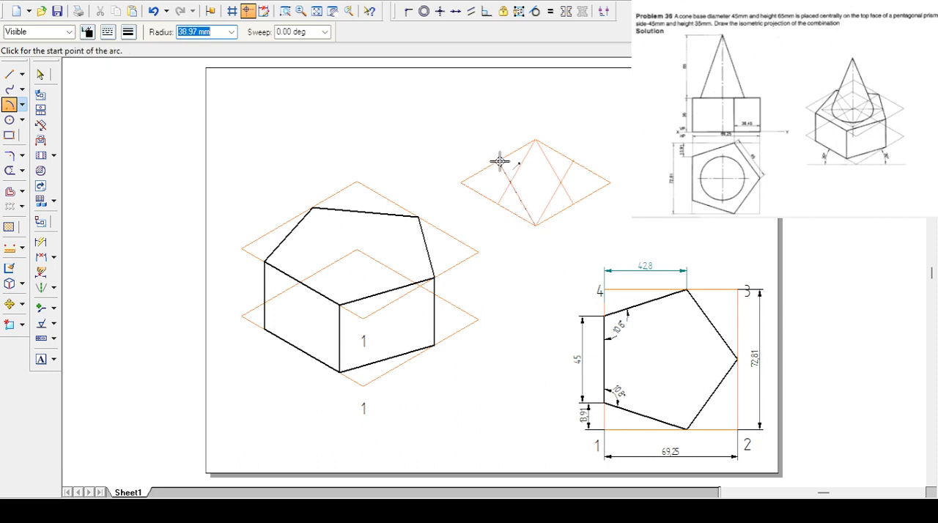
left_click(498, 159)
left_click(565, 170)
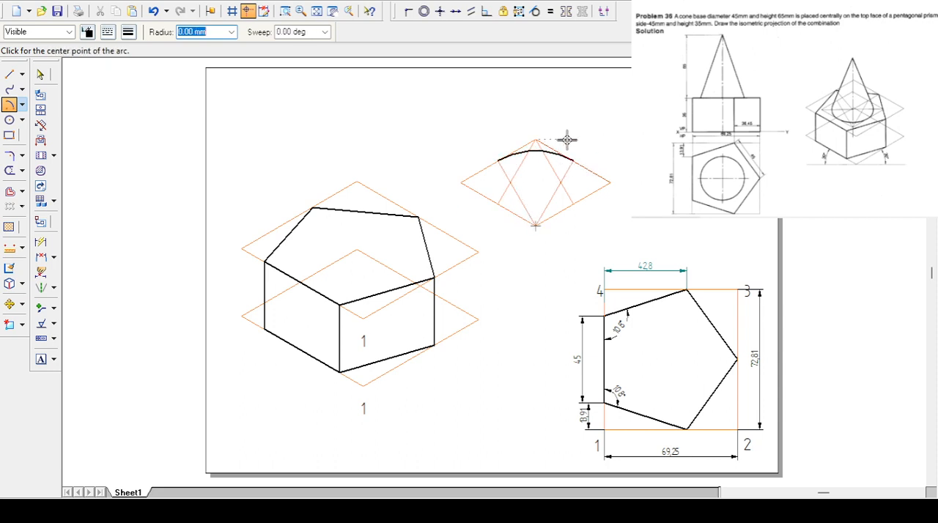
left_click(537, 139)
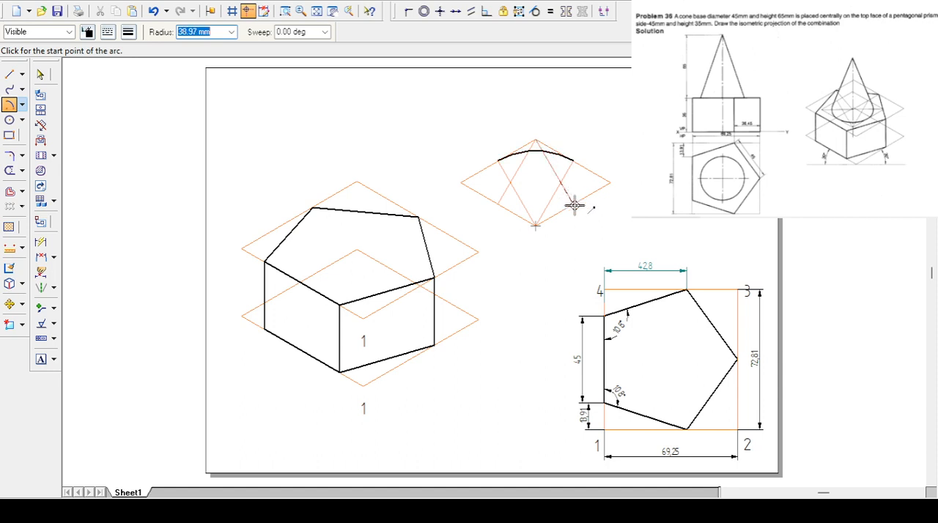
left_click(570, 204)
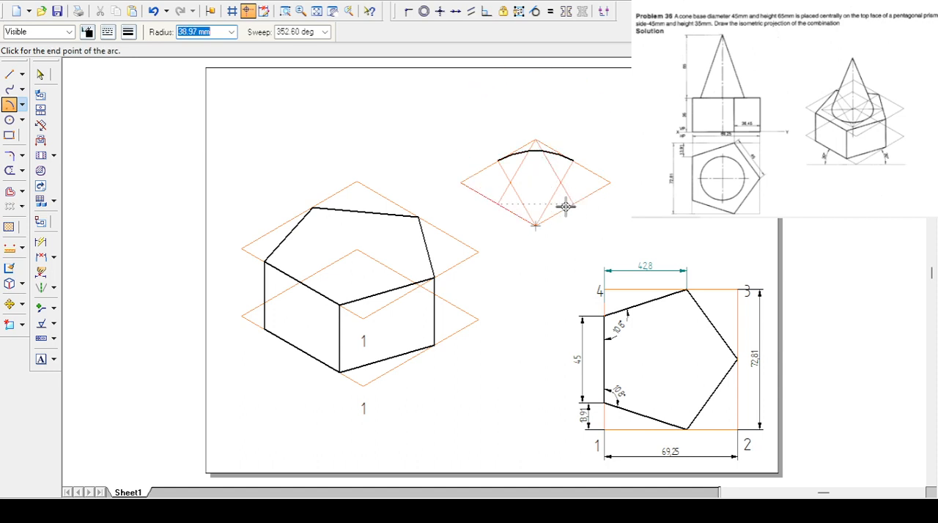
left_click(562, 201)
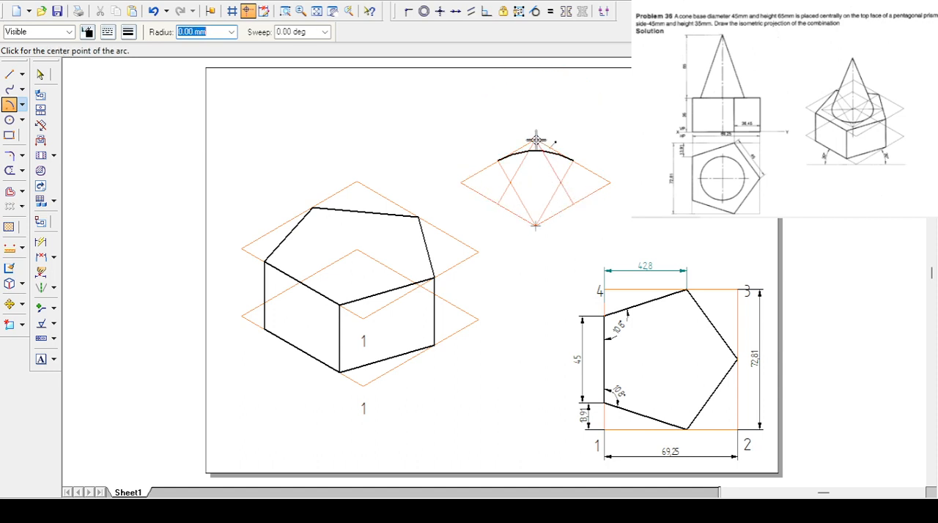
left_click(560, 182)
left_click(574, 204)
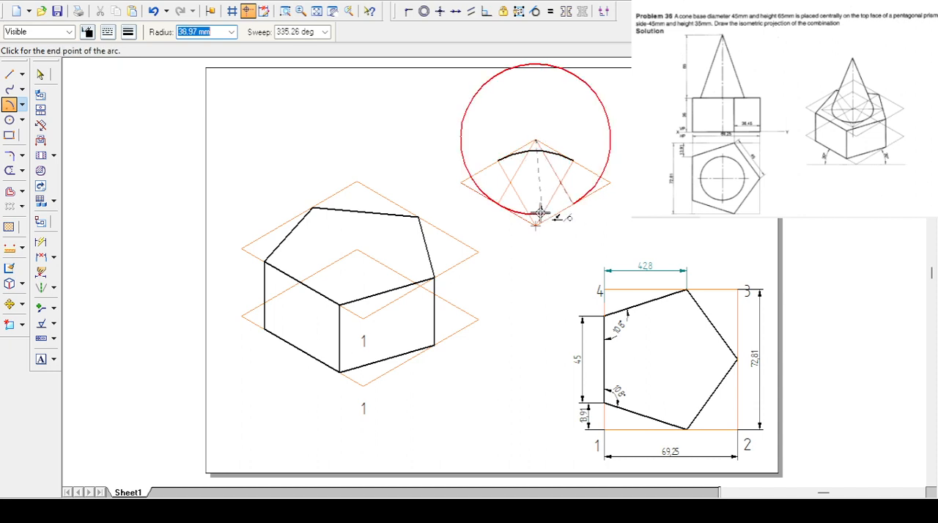
key("Escape")
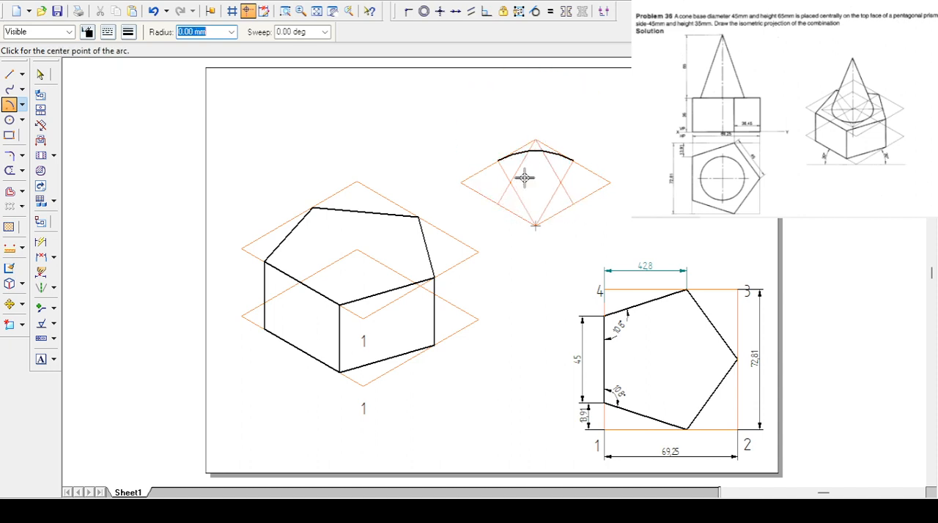
left_click(535, 138)
left_click(496, 204)
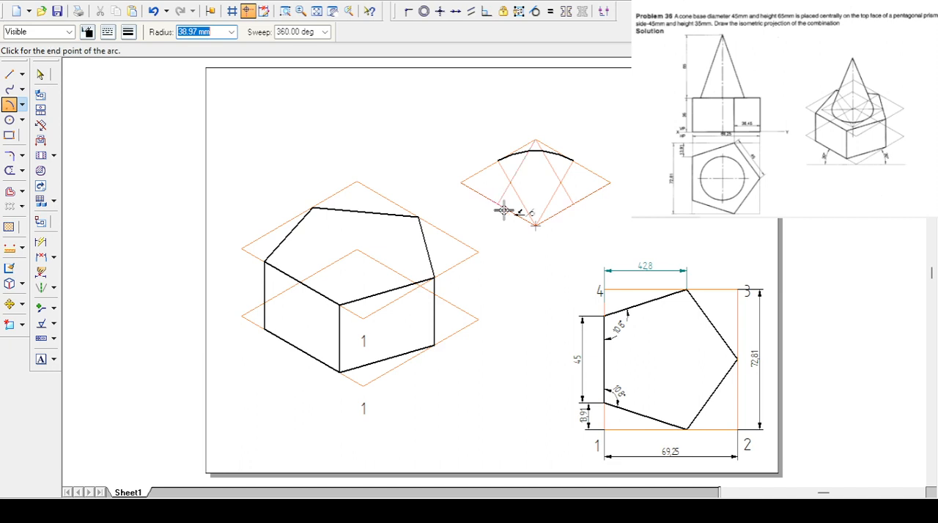
key("Escape")
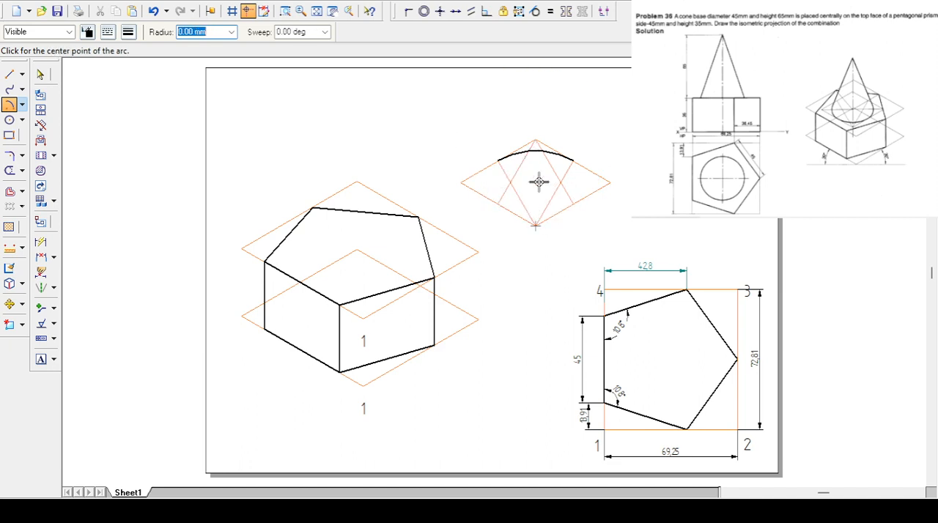
- Draw the ellipse's lower arc, centred on the rhombus's upper corner, from the lower-left side's midpoint to the lower-right side's midpoint
left_click(536, 139)
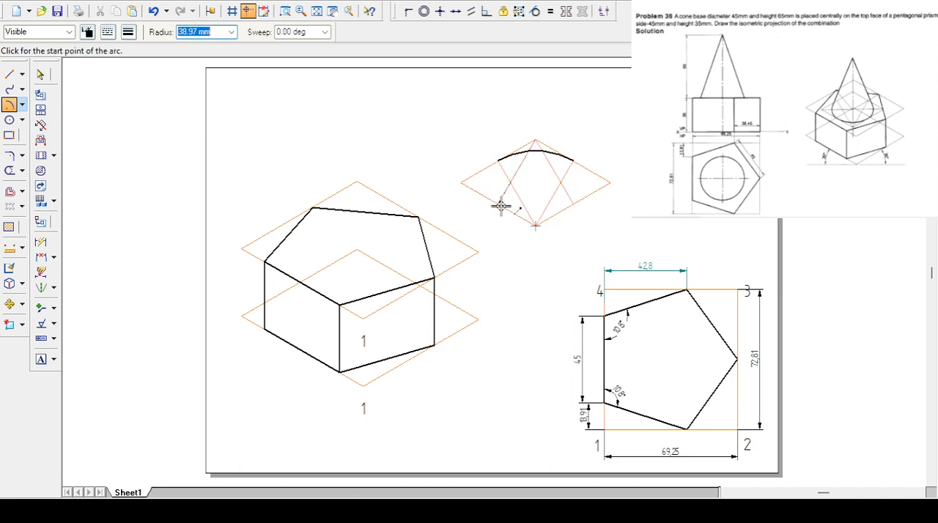
left_click(499, 204)
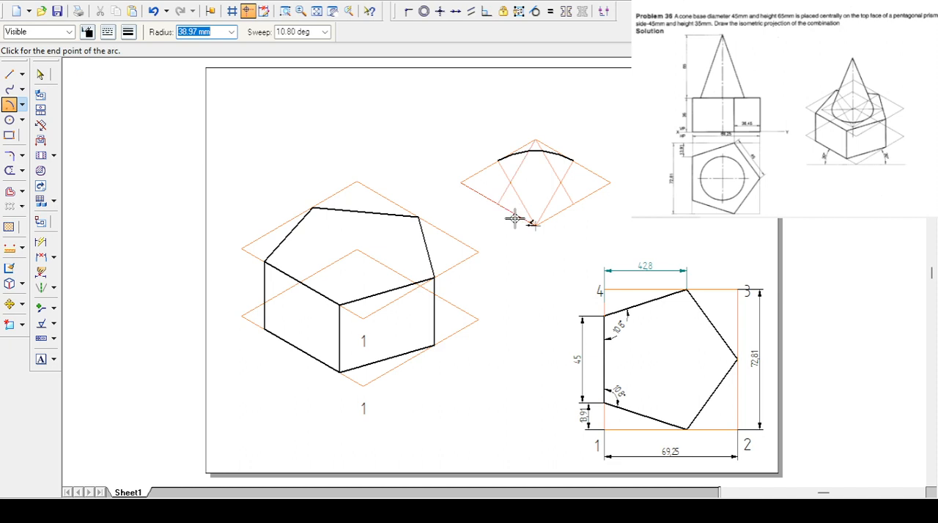
left_click(573, 206)
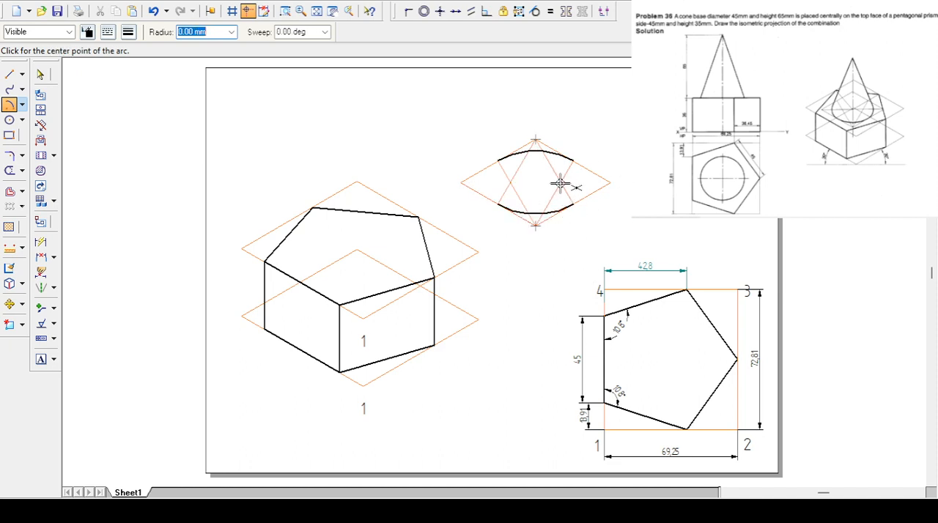
left_click(560, 183)
left_click(573, 158)
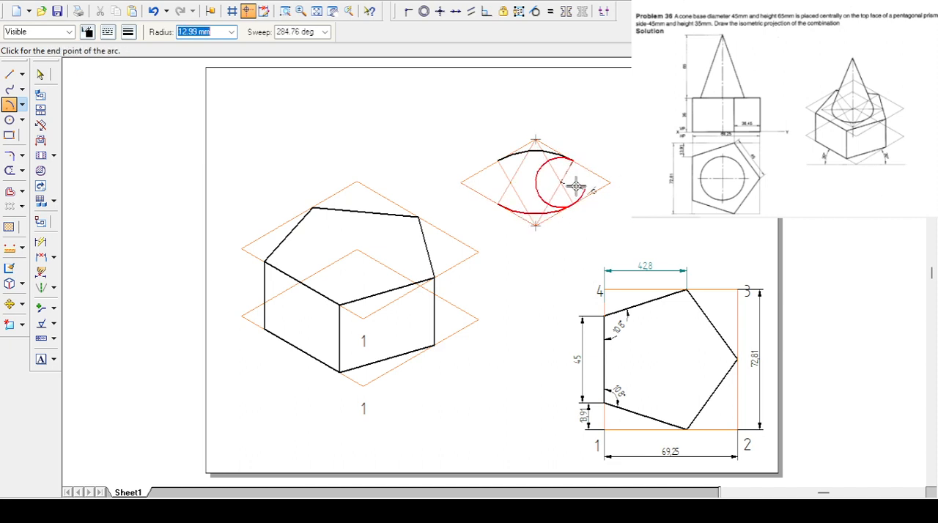
left_click(562, 185)
- Close the ellipse with two small end arcs centred on the construction line intersections, each joining the upper and lower arcs
left_click(561, 183)
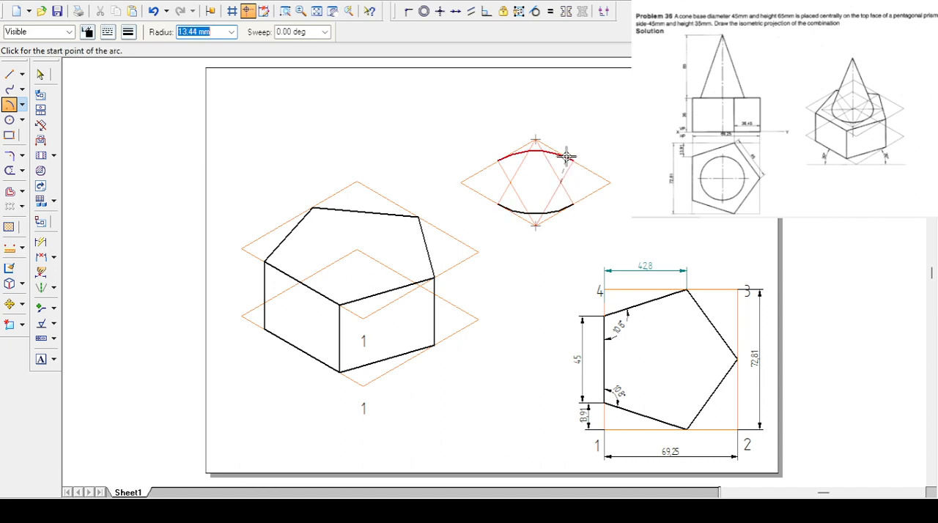
left_click(573, 160)
left_click(571, 204)
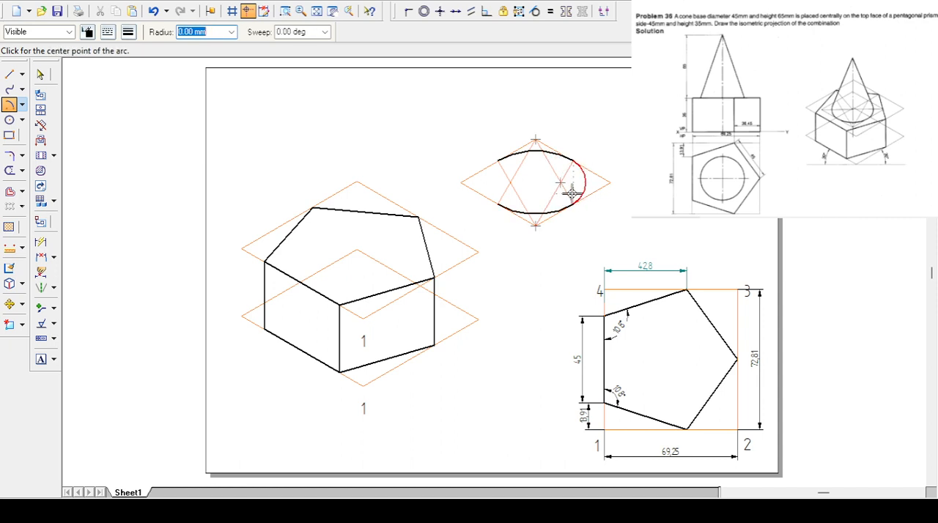
left_click(512, 183)
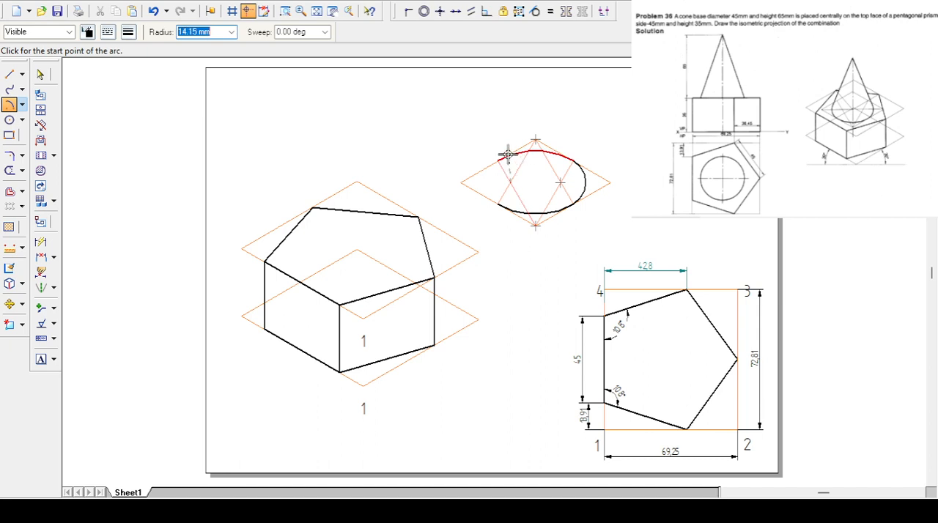
left_click(497, 158)
left_click(497, 208)
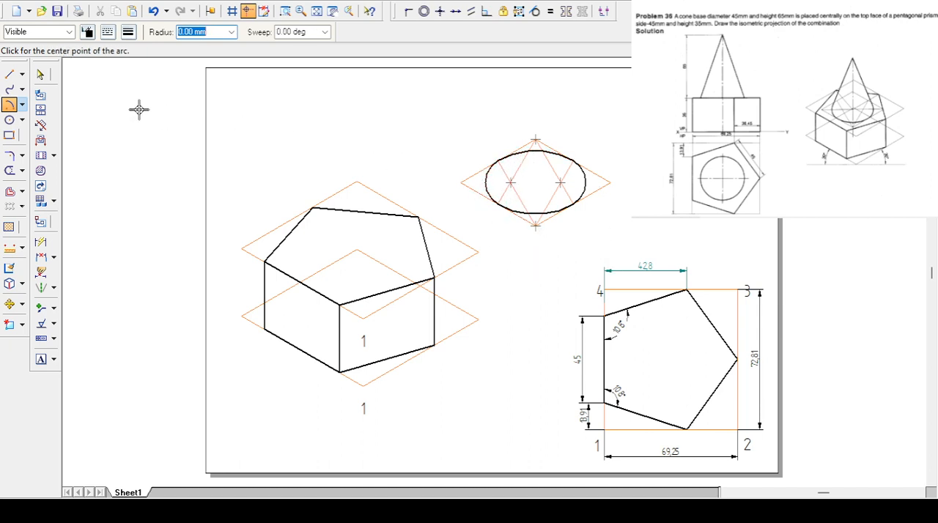
- Draw the rhombus's horizontal and vertical diagonals through the ellipse in the Pro - Line style
left_click(9, 74)
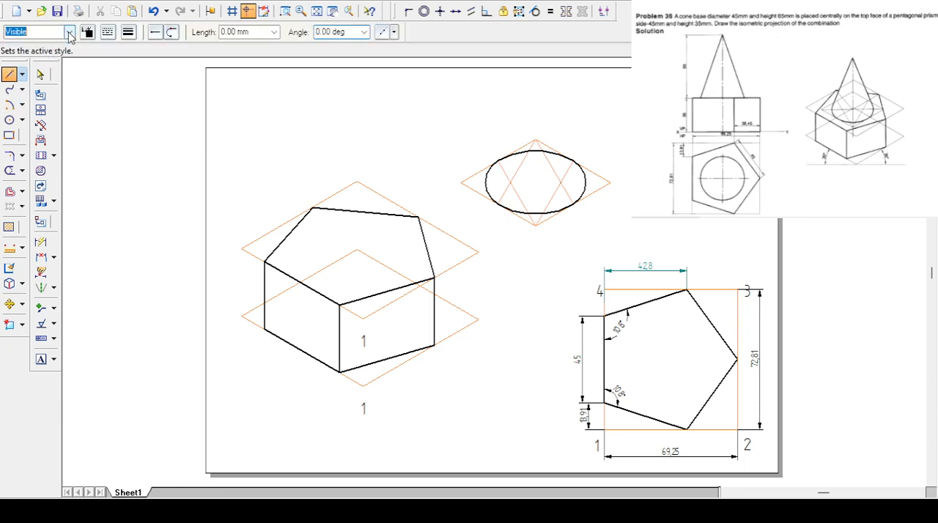
left_click(462, 182)
left_click(615, 185)
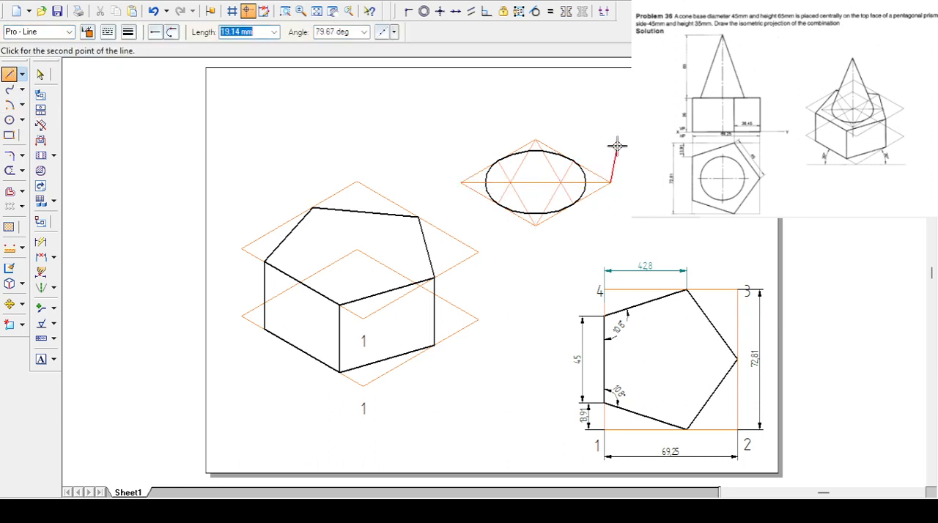
left_click(537, 140)
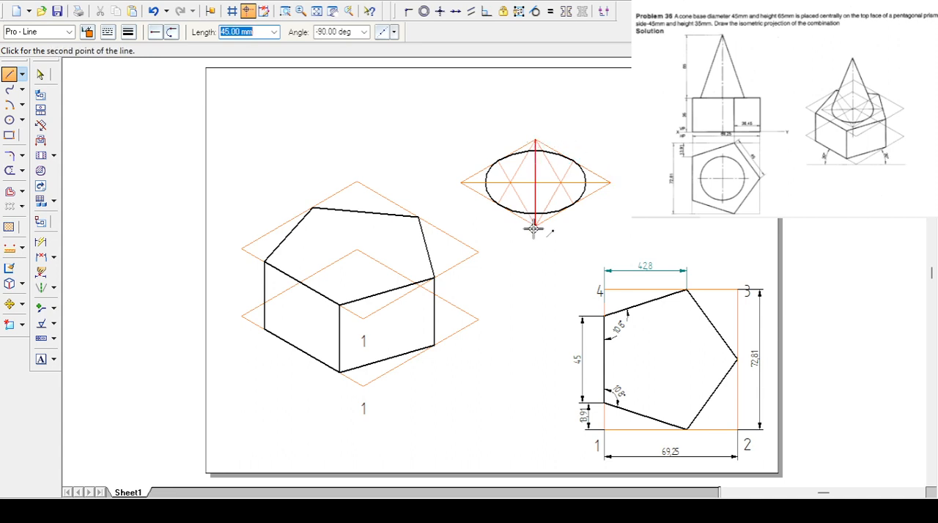
left_click(535, 226)
key("Escape")
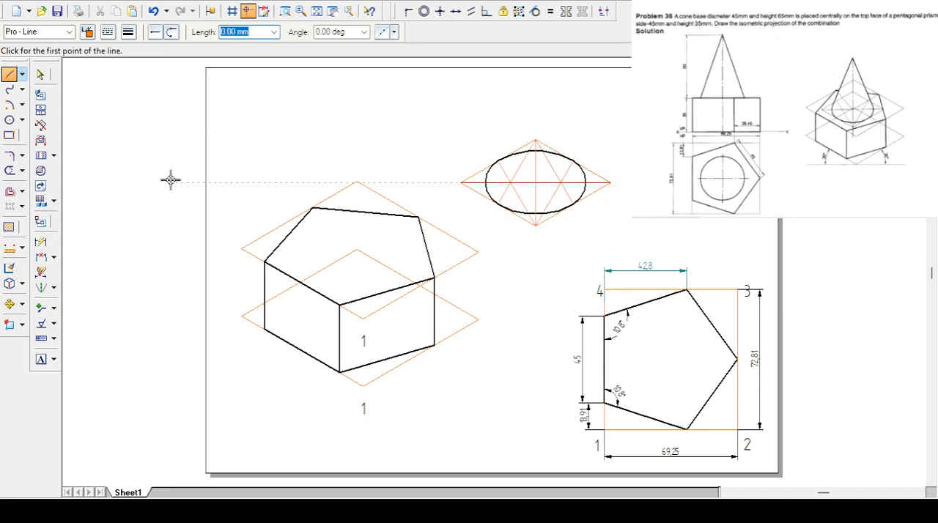
- Draw the cone's vertical axis in the Center style, about 51 mm long at 90°, upward from the ellipse's centre
left_click(10, 74)
left_click(69, 34)
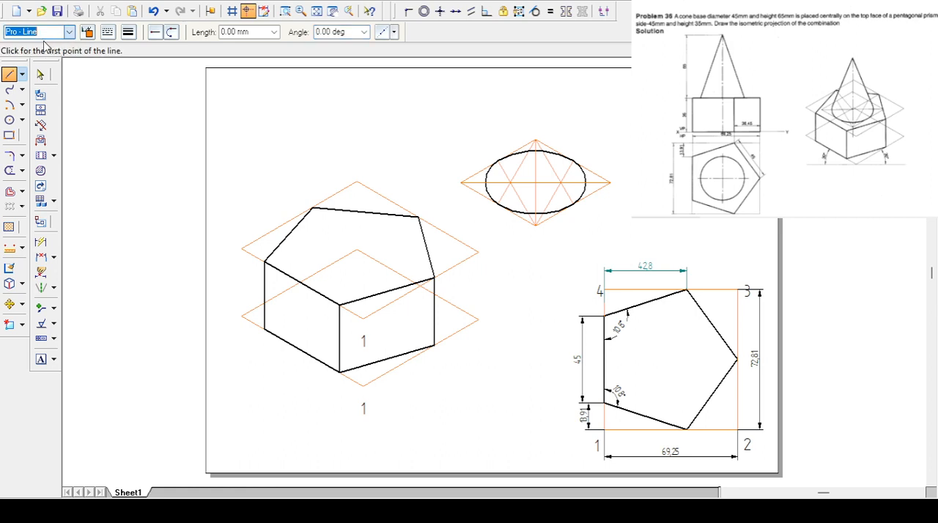
left_click(42, 43)
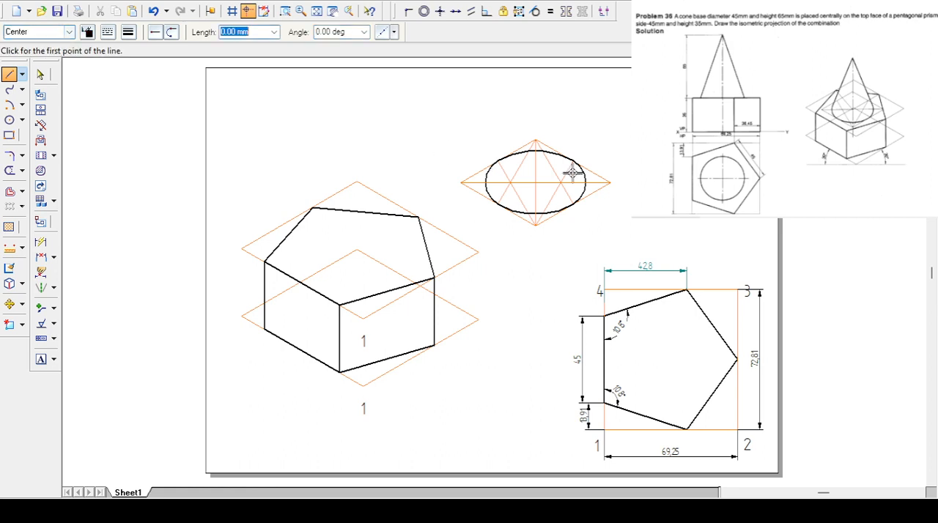
left_click(535, 182)
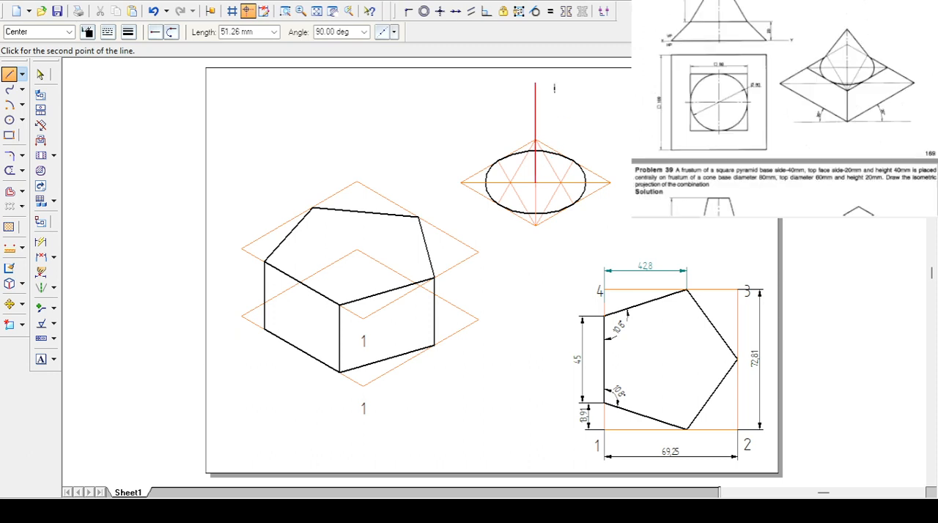
key("Escape")
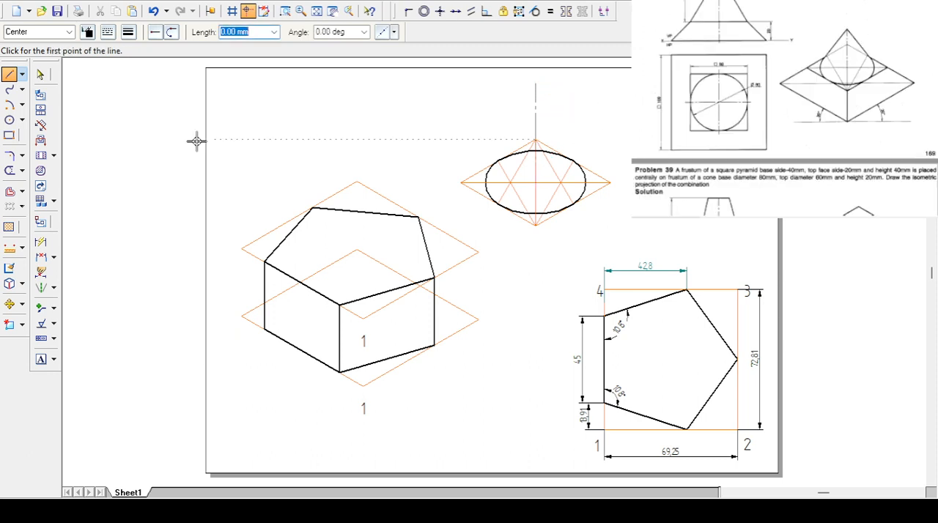
- Draw the cone's two slant edges in the Visible style, from the axis's upper end to the ellipse's opposite ends
key("Tab")
key("Tab")
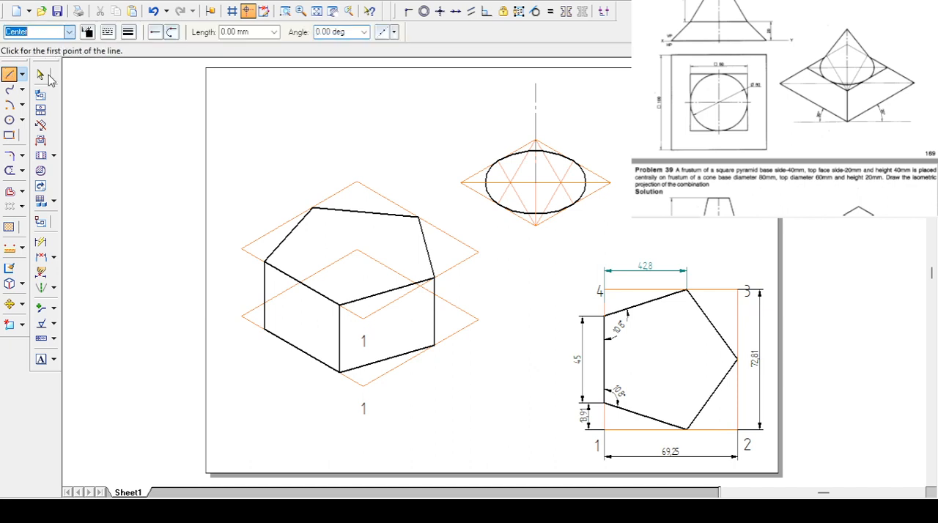
left_click(536, 84)
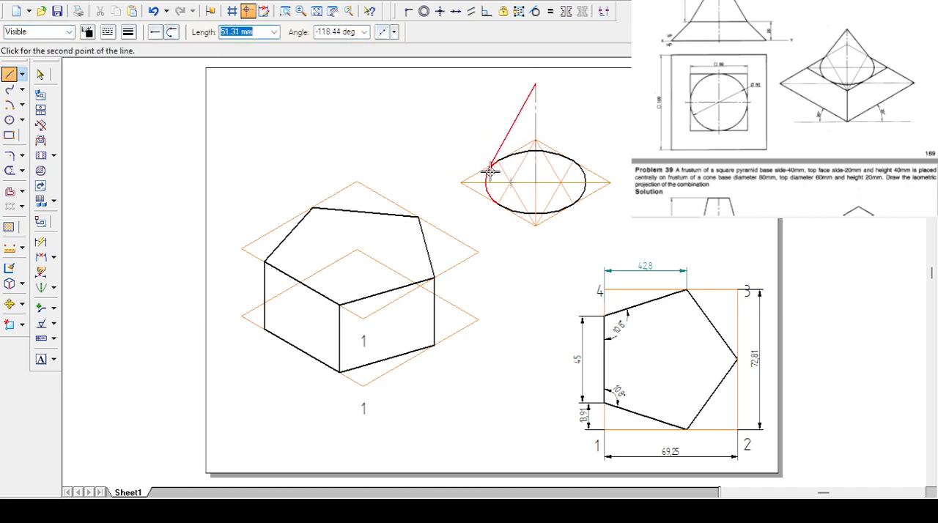
left_click(487, 143)
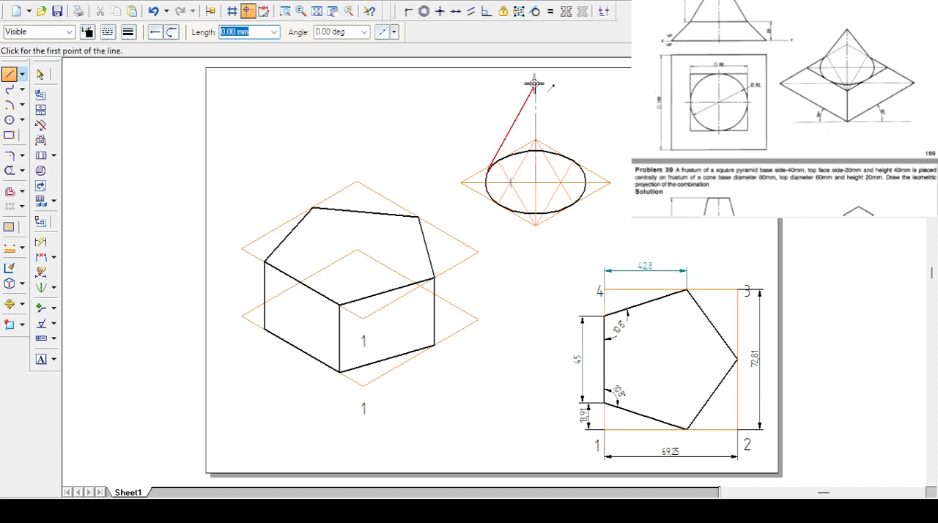
left_click(536, 84)
left_click(584, 167)
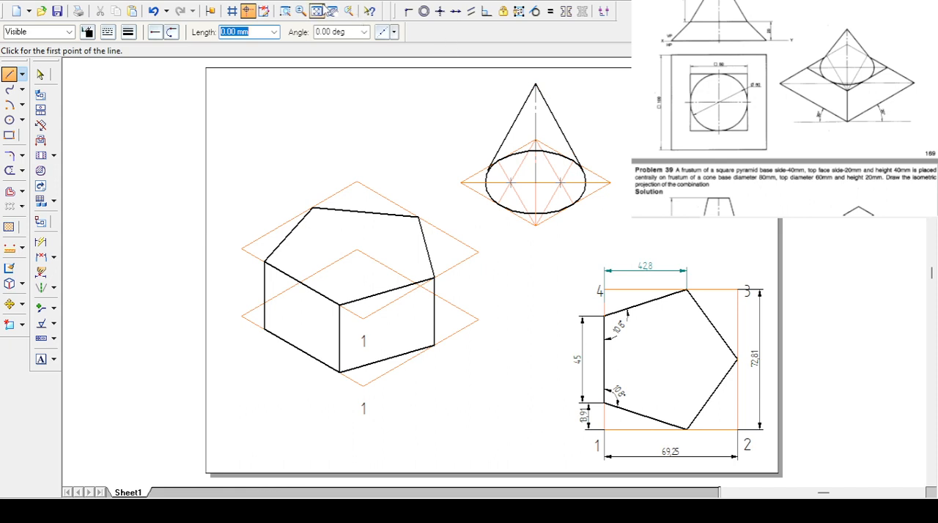
- Split the ellipse's two end arcs at the points where the cone's slant edges meet them
left_click(285, 11)
left_click_drag(459, 124, 627, 246)
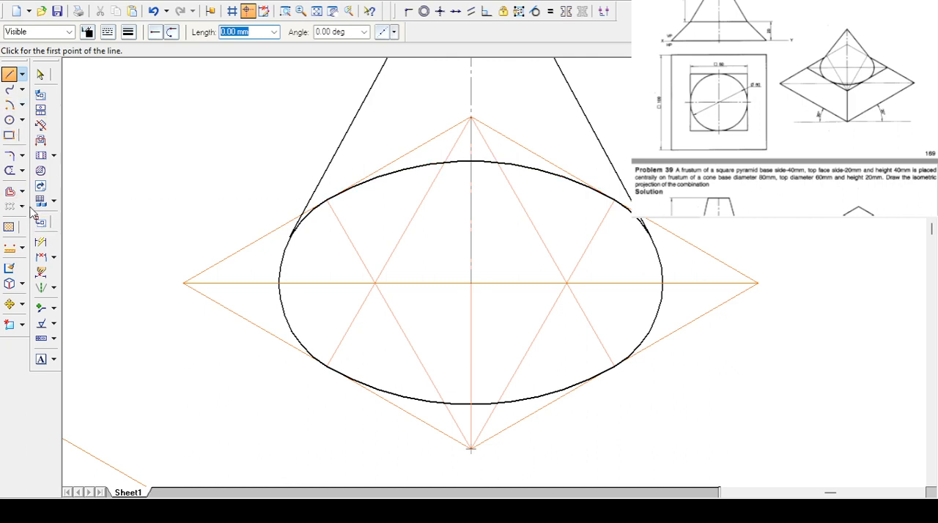
left_click(25, 172)
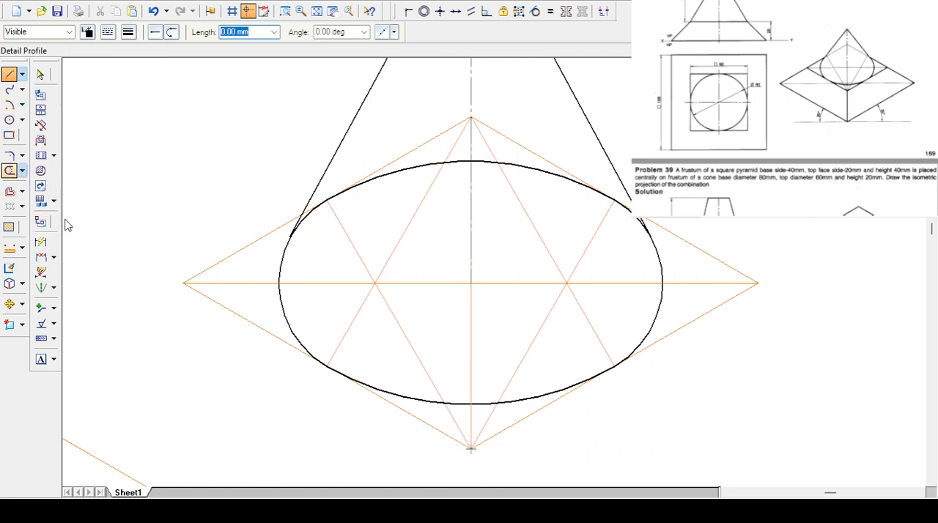
left_click(66, 221)
left_click(281, 257)
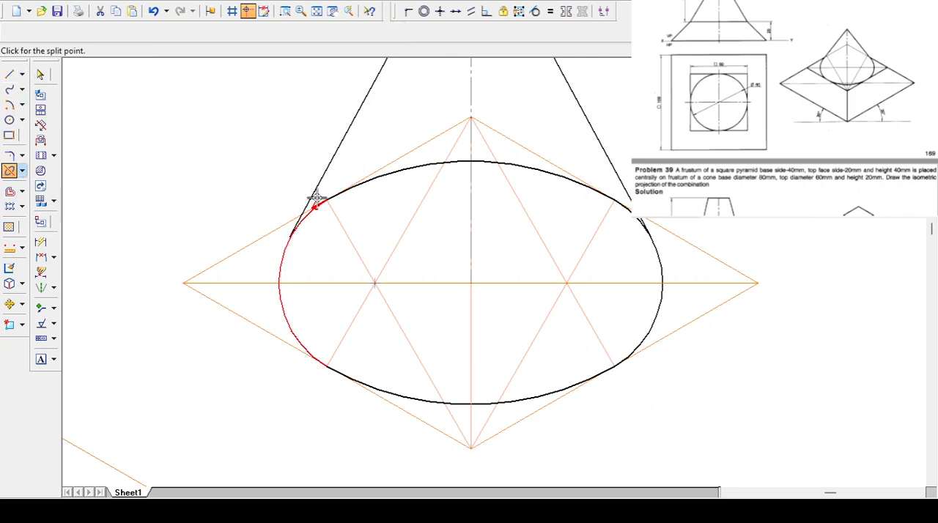
left_click(291, 233)
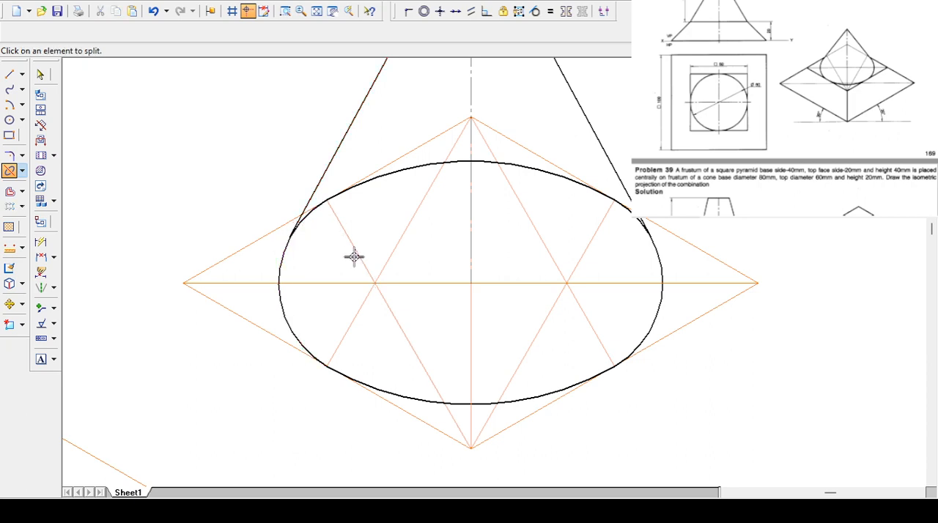
left_click(659, 261)
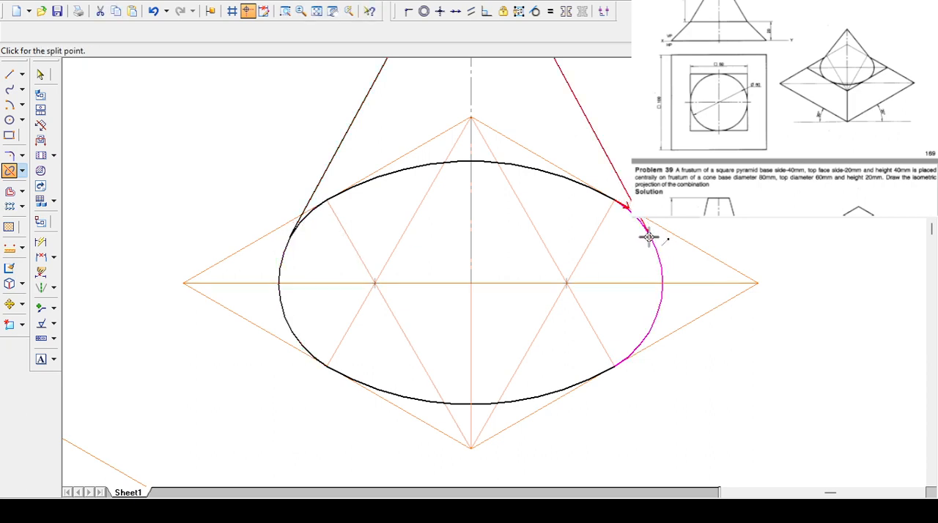
left_click(648, 236)
- Delete the hidden rear part of the ellipse between the cone's two slant edges
left_click(41, 75)
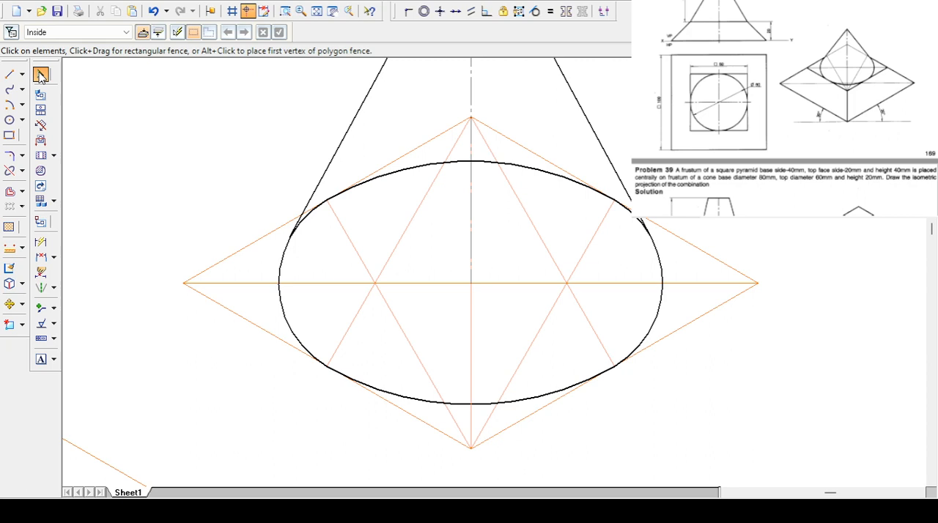
left_click(307, 217)
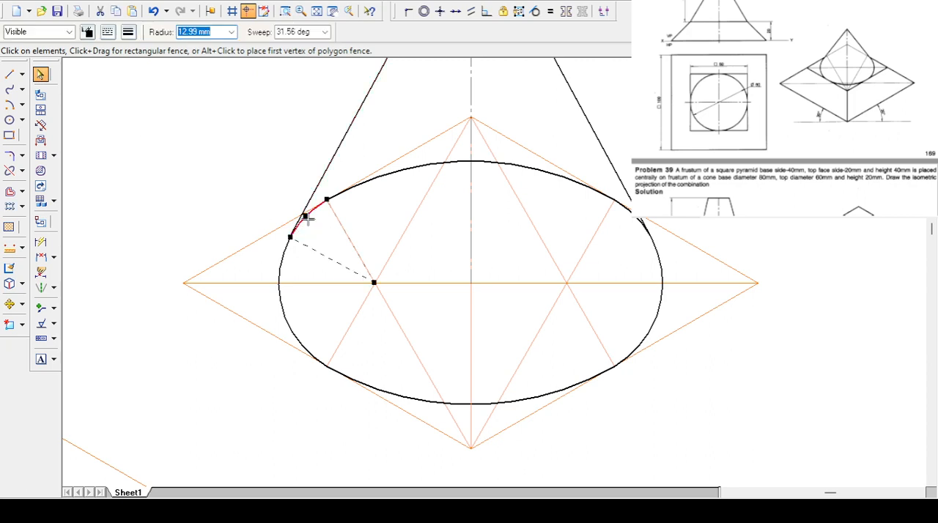
left_click(378, 180, "shift")
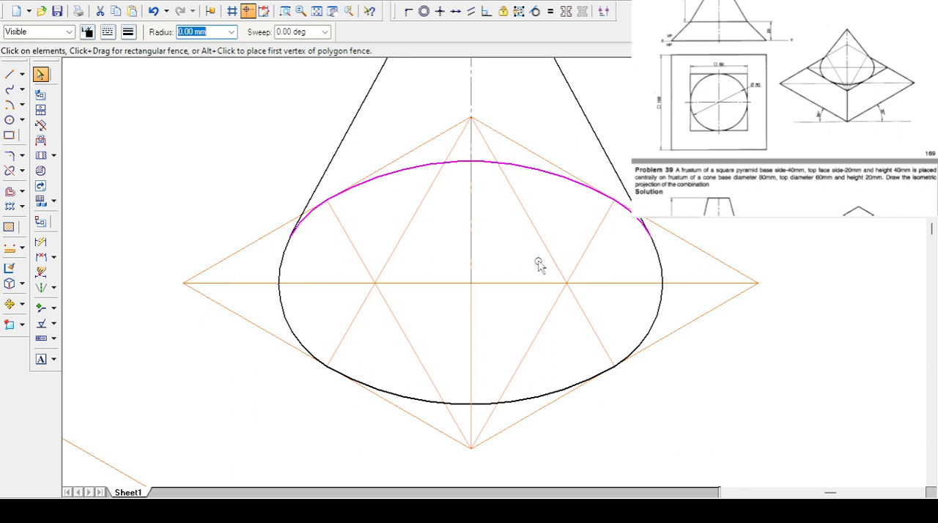
key("Delete")
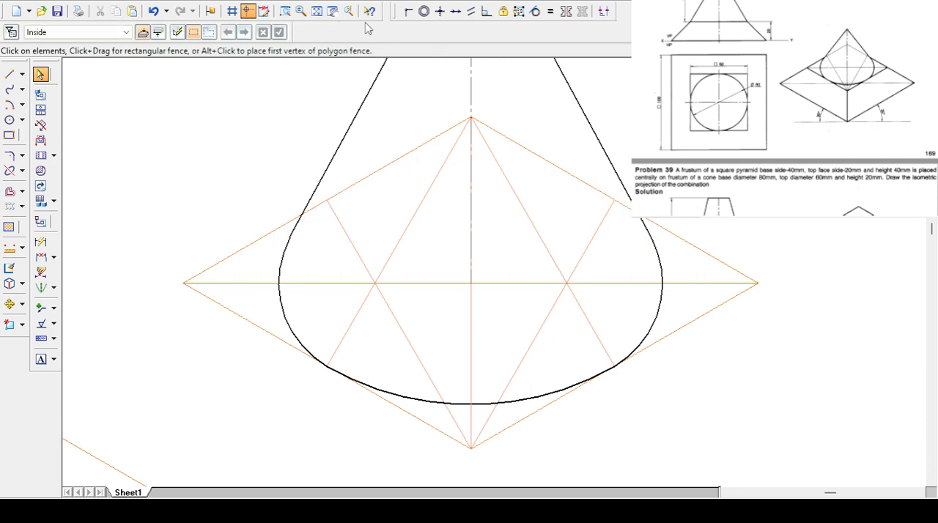
- Locate the prism's top centre with two Pro - Line construction lines joining the midpoints of the upper rhombus's opposite sides
left_click(317, 11)
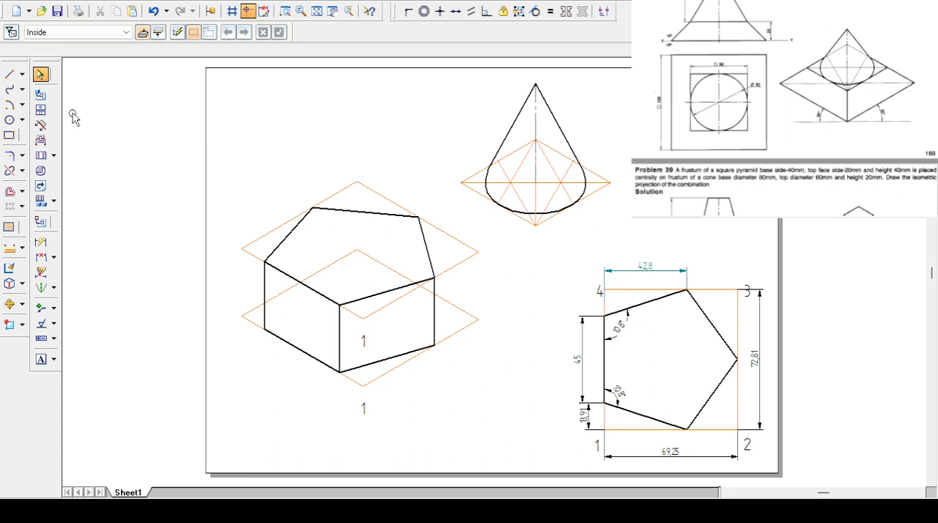
left_click(9, 74)
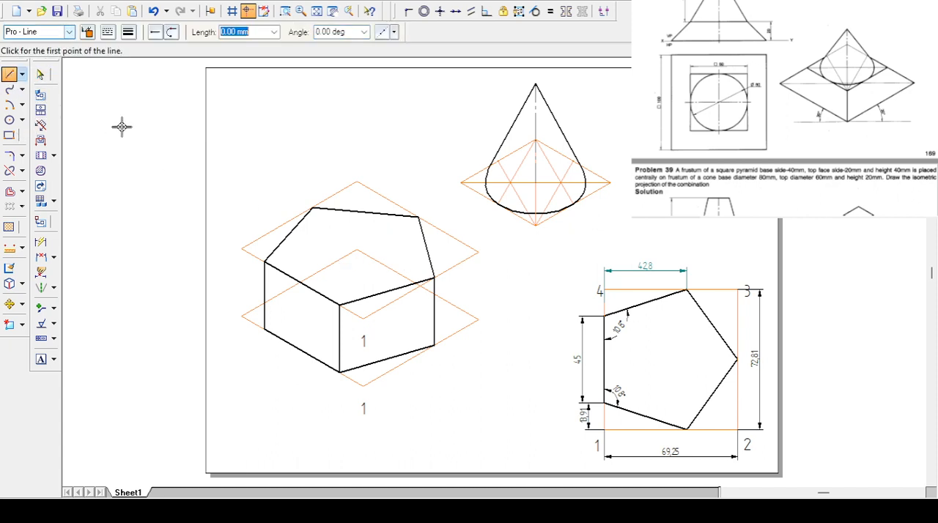
left_click(303, 281)
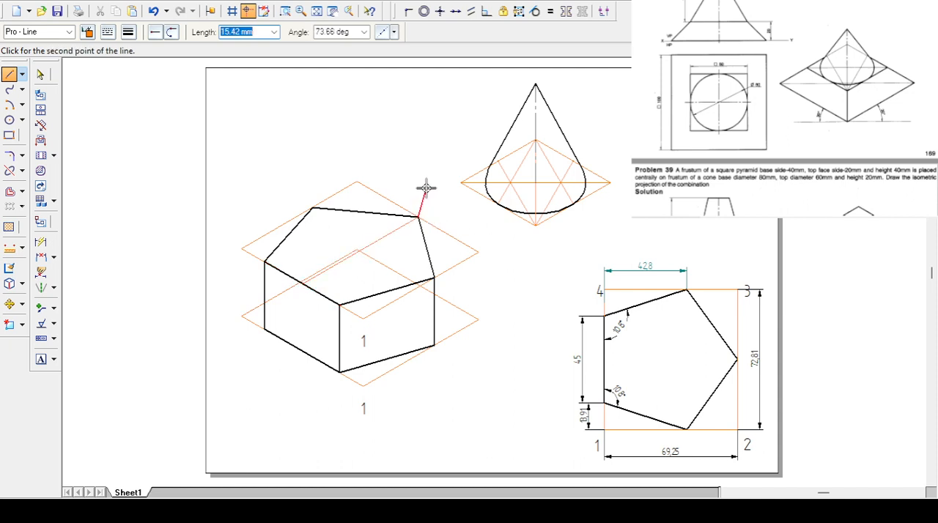
key("Escape")
left_click(298, 213)
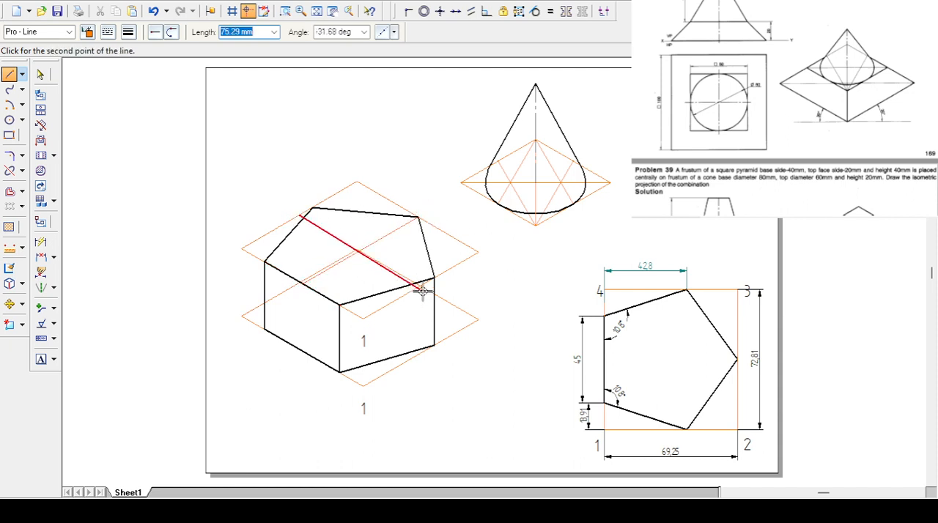
key("Escape")
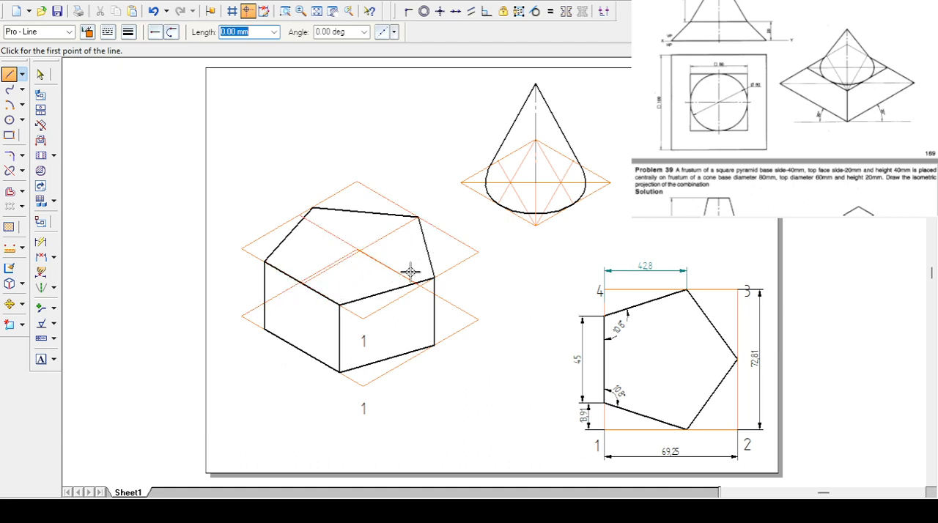
left_click(10, 303)
left_click_drag(445, 61, 272, 36)
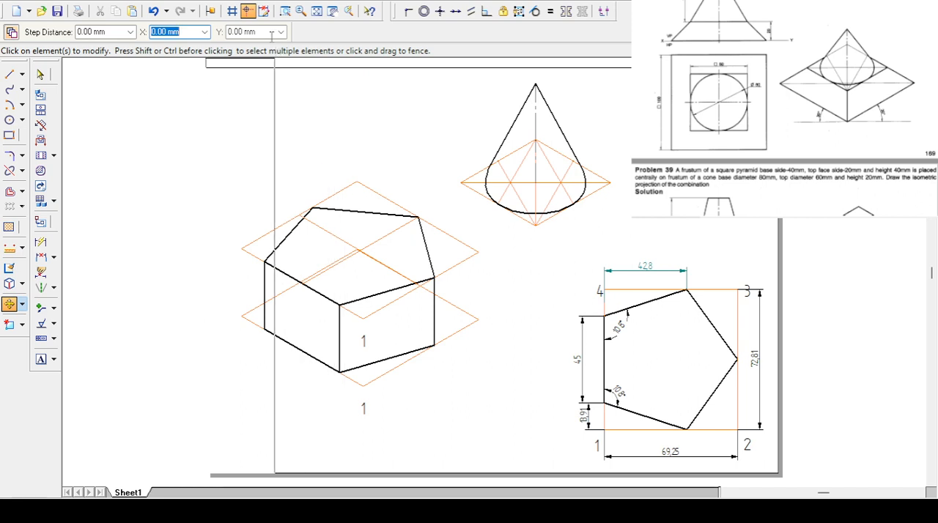
left_click(40, 74)
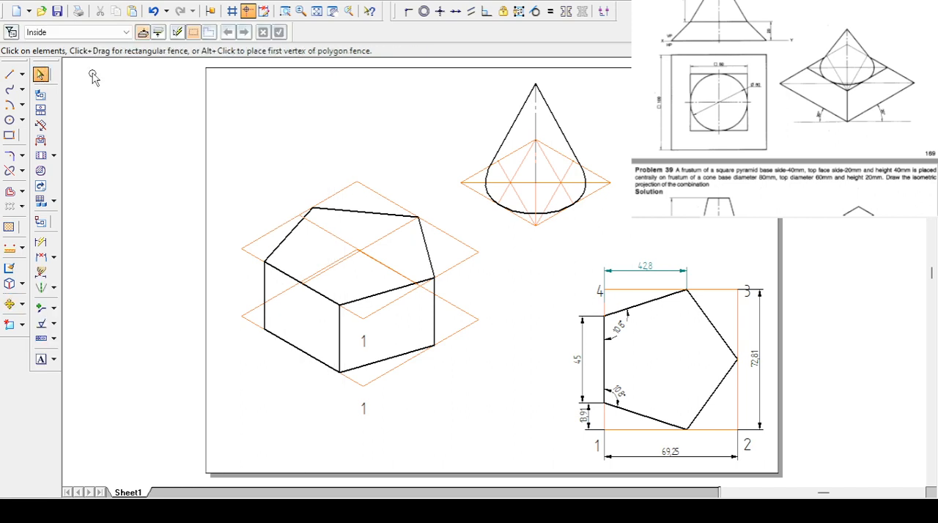
- Move the cone and its construction lines from the ellipse's centre to the construction line intersection on the prism's top face
left_click(10, 304)
left_click_drag(437, 66, 642, 230)
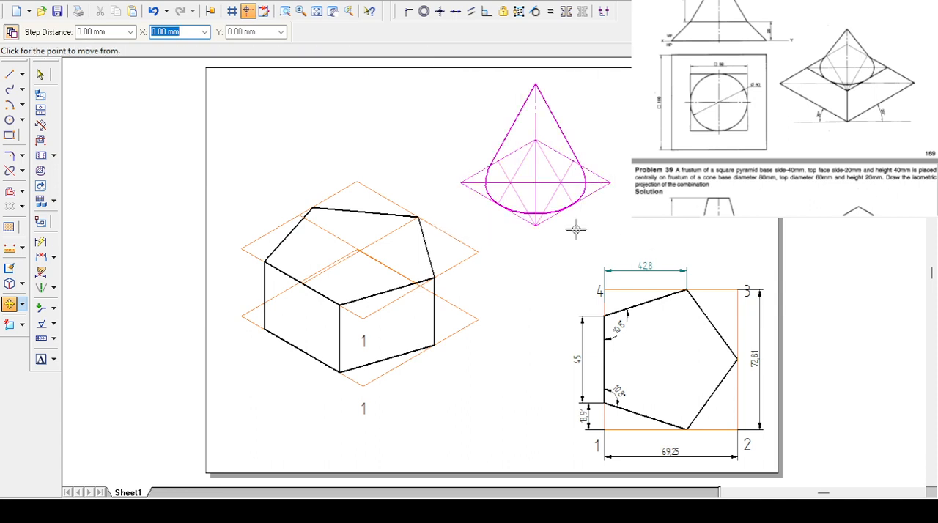
left_click(533, 182)
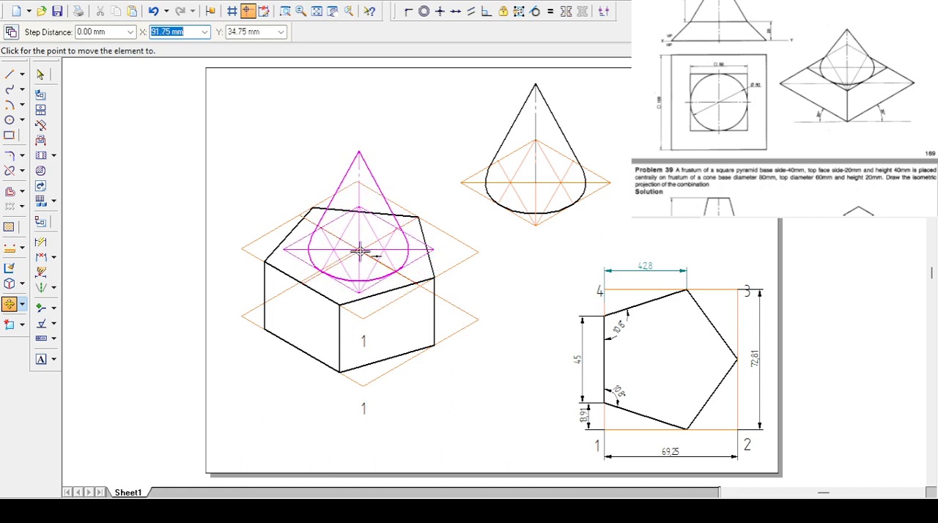
left_click(285, 11)
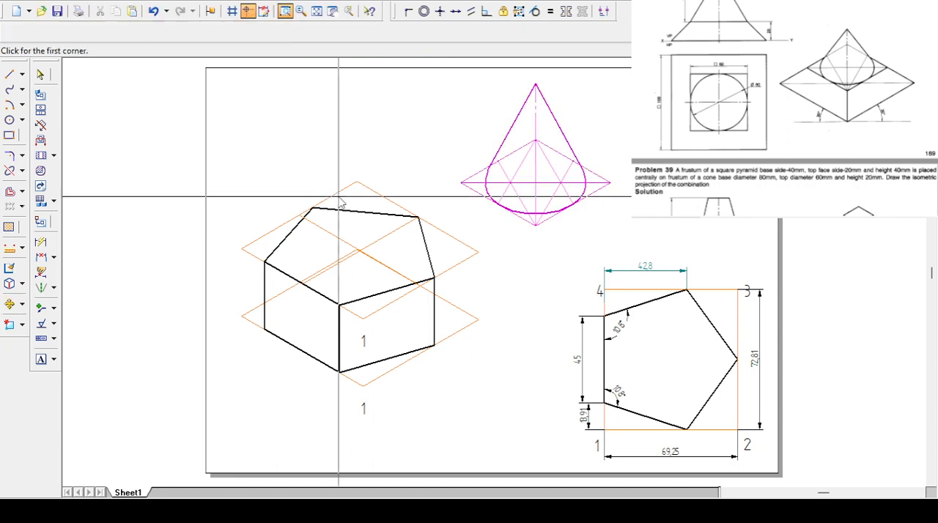
left_click_drag(334, 225, 396, 271)
right_click(397, 271)
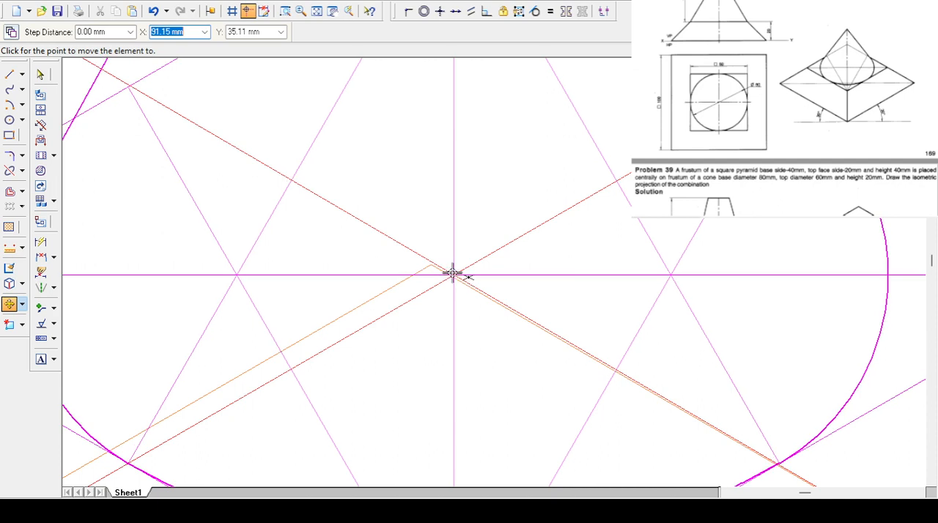
left_click(452, 274)
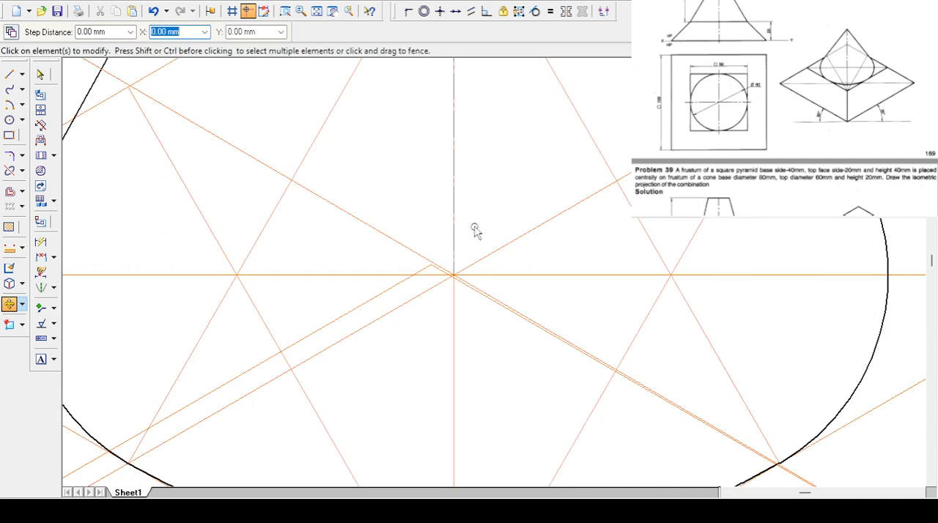
- Trim the prism's rear top edge between the cone's slant edges and delete the leftover middle segment
left_click(317, 11)
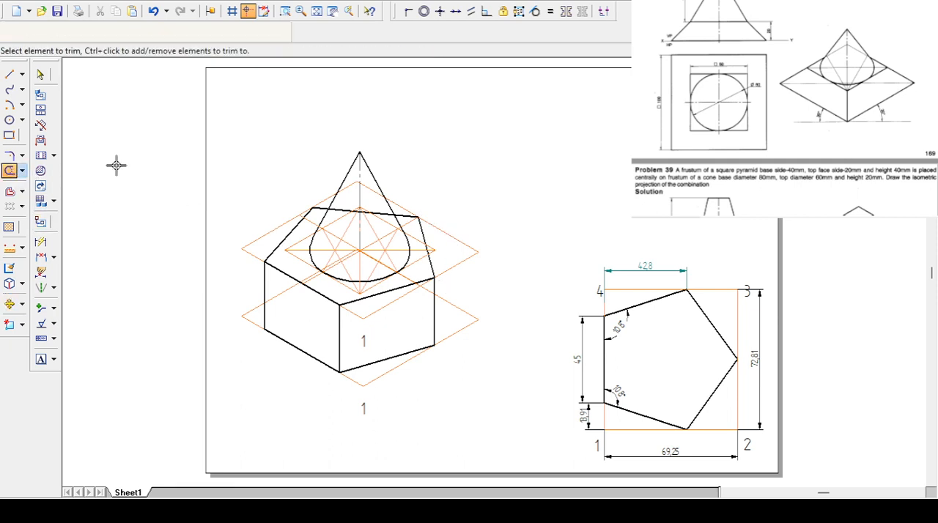
left_click(282, 14)
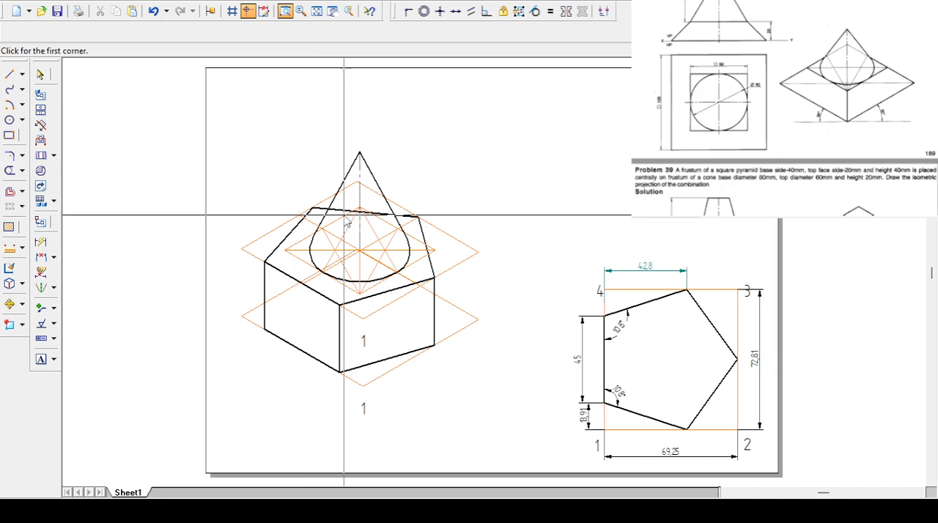
left_click_drag(291, 173, 441, 240)
key("Escape")
left_click(331, 283)
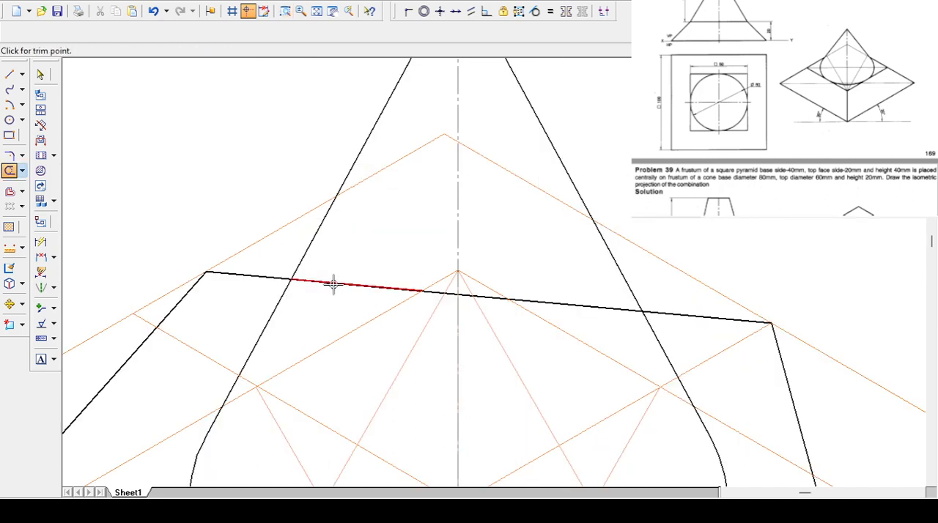
left_click(334, 284)
left_click(599, 307)
left_click(601, 307)
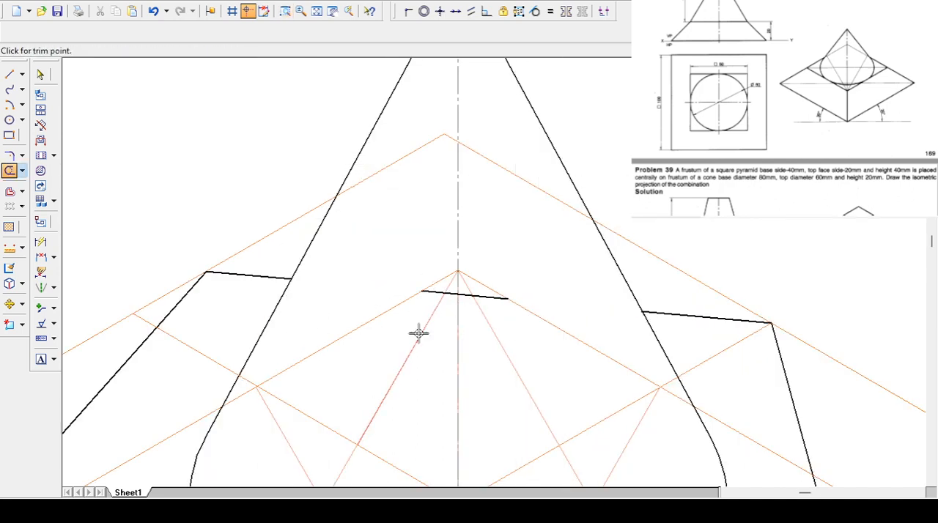
left_click(41, 74)
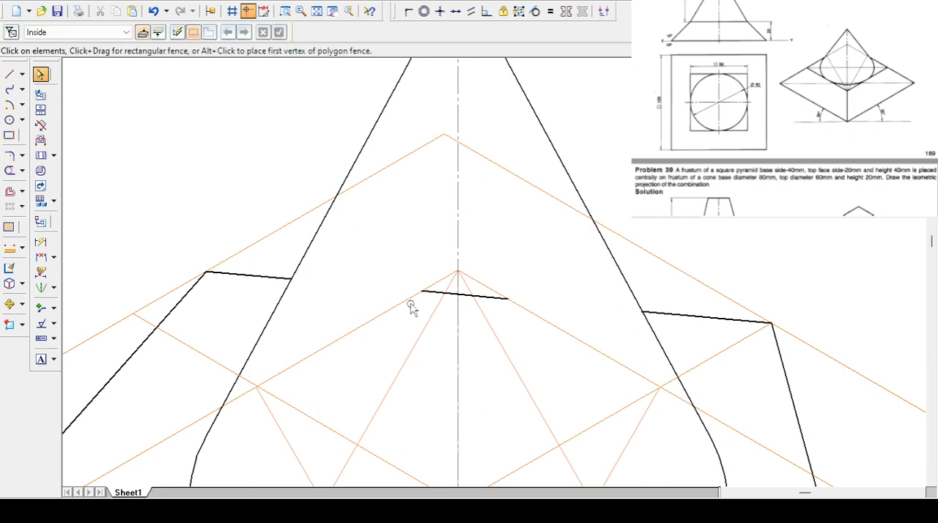
left_click(451, 293)
key("Delete")
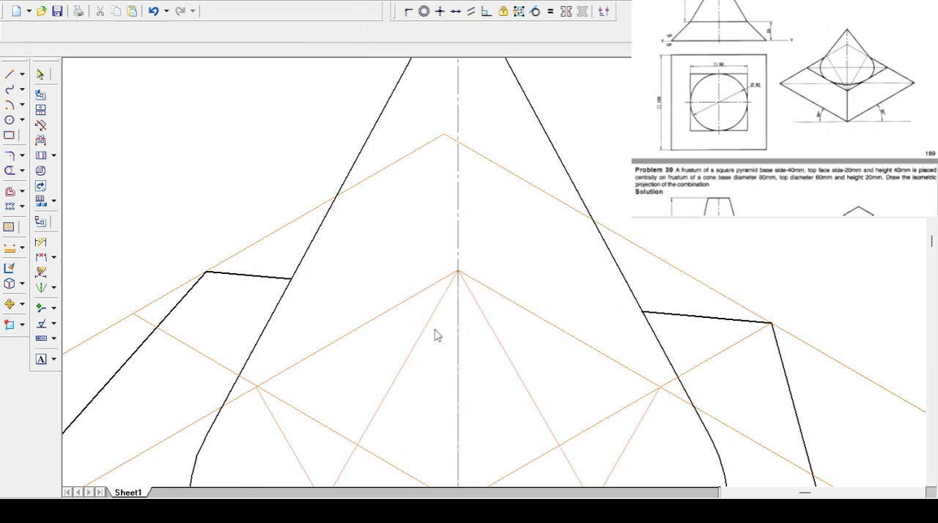
- Scale the whole isometric drawing of cone, prism and construction lines by a factor of 0.81
left_click(315, 11)
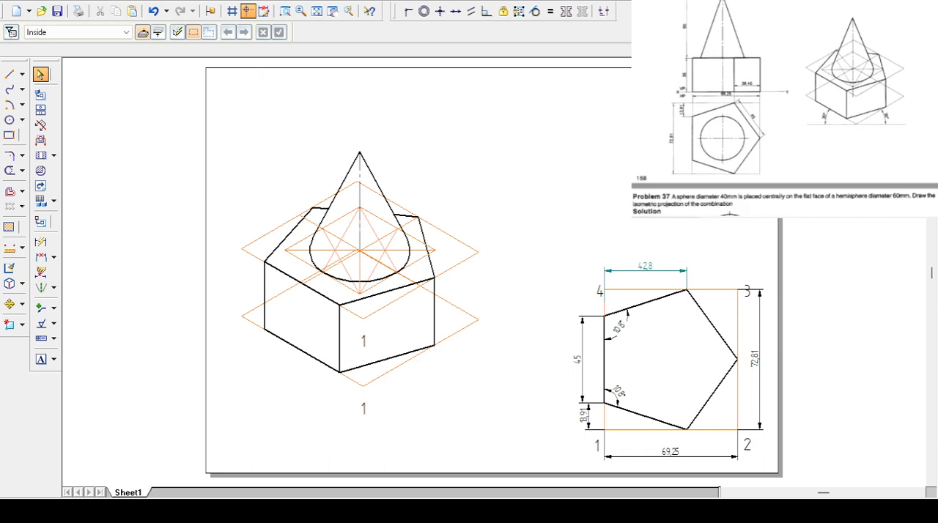
left_click(9, 74)
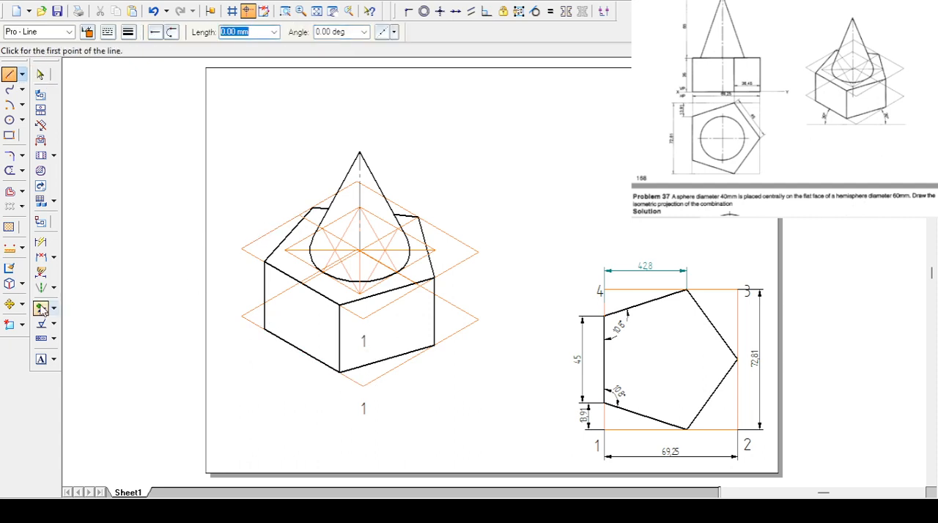
left_click(71, 362)
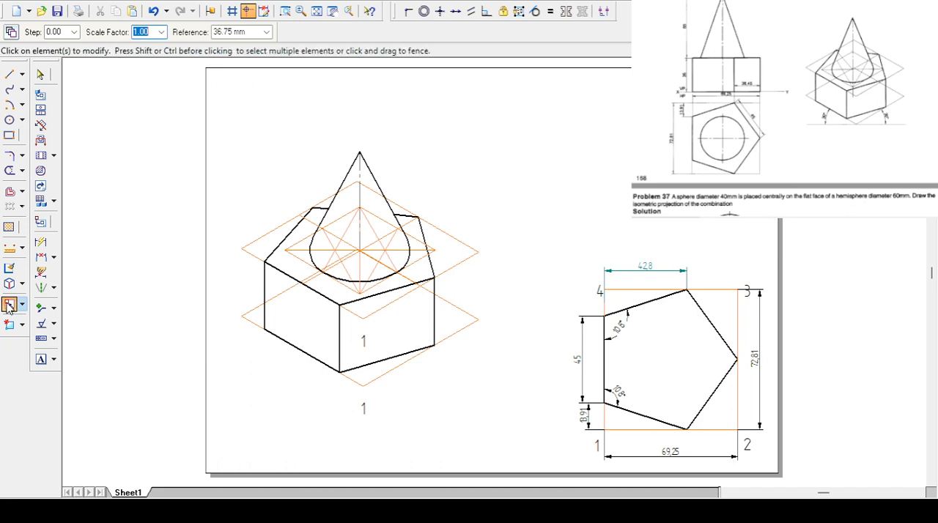
mouse_move(219, 118)
left_mouse_down()
mouse_move(224, 154)
mouse_move(437, 410)
mouse_move(540, 435)
mouse_move(539, 426)
left_mouse_up()
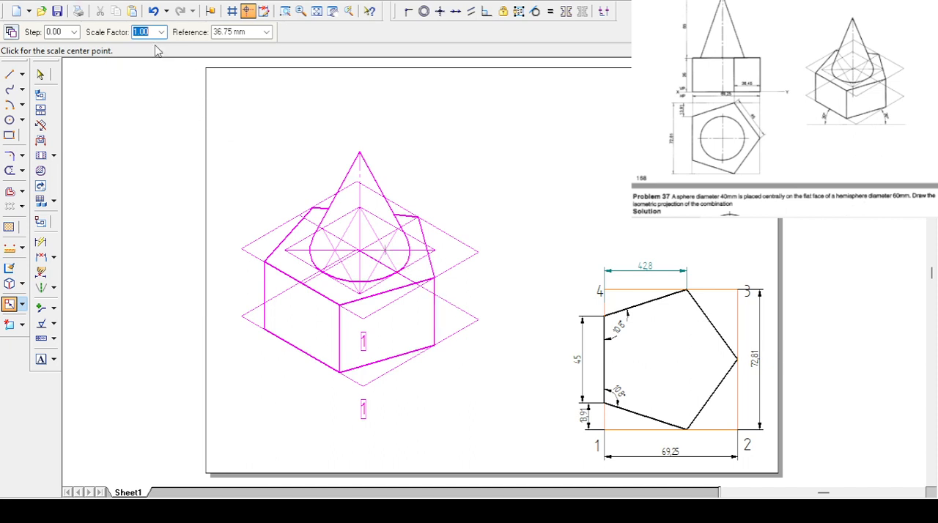
type("0.81")
key("Tab")
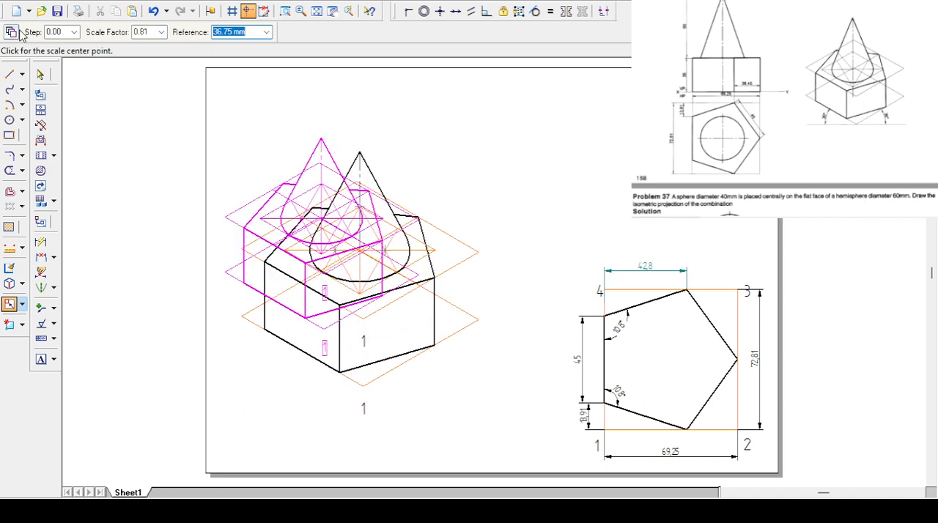
left_click(295, 287)
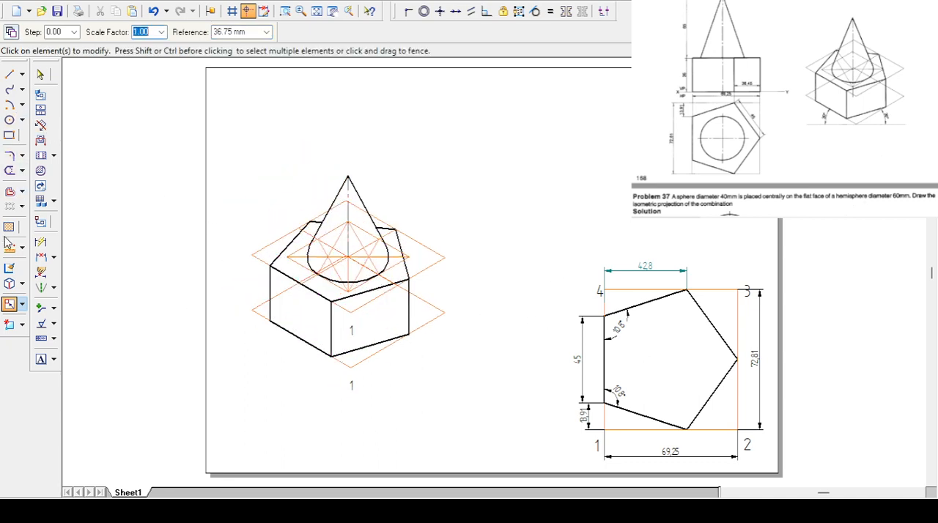
- Draw a horizontal Pro - Line base line through the lowest corner of the prism's lower construction rhombus, extending beyond both sides
left_click(9, 74)
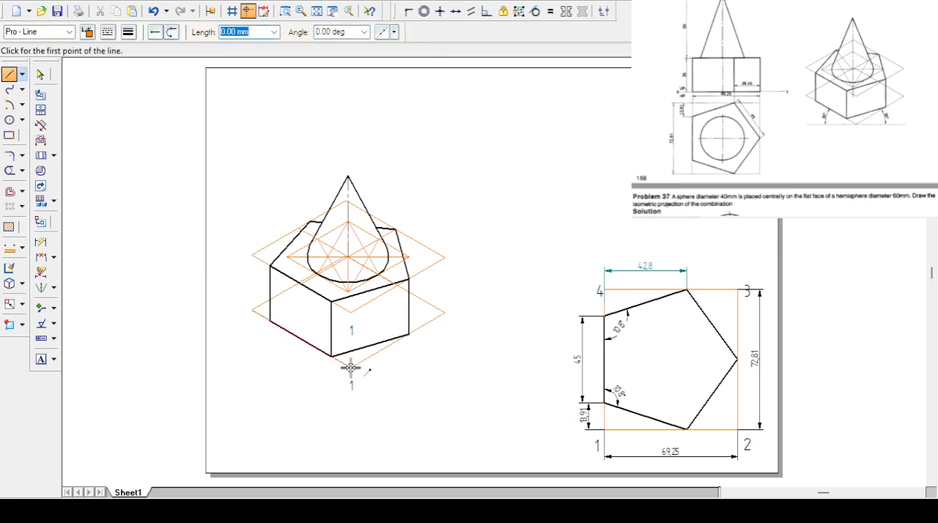
left_click(226, 367)
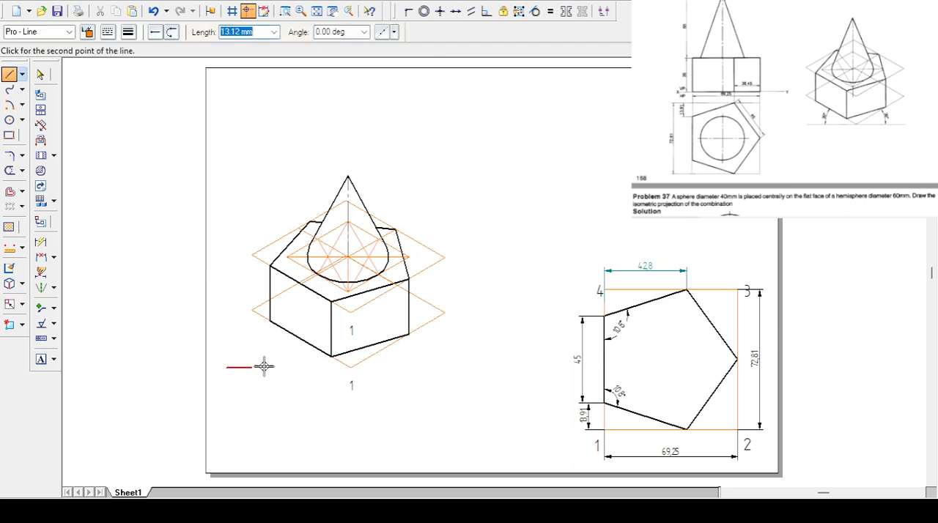
left_click(478, 367)
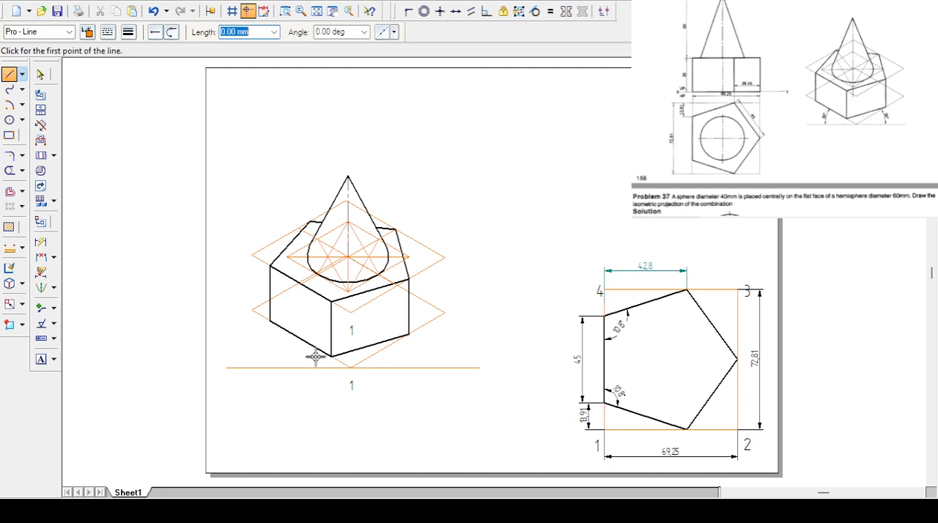
- Dimension the angles between the horizontal base line and the lower rhombus's two bottom sides
left_click(54, 257)
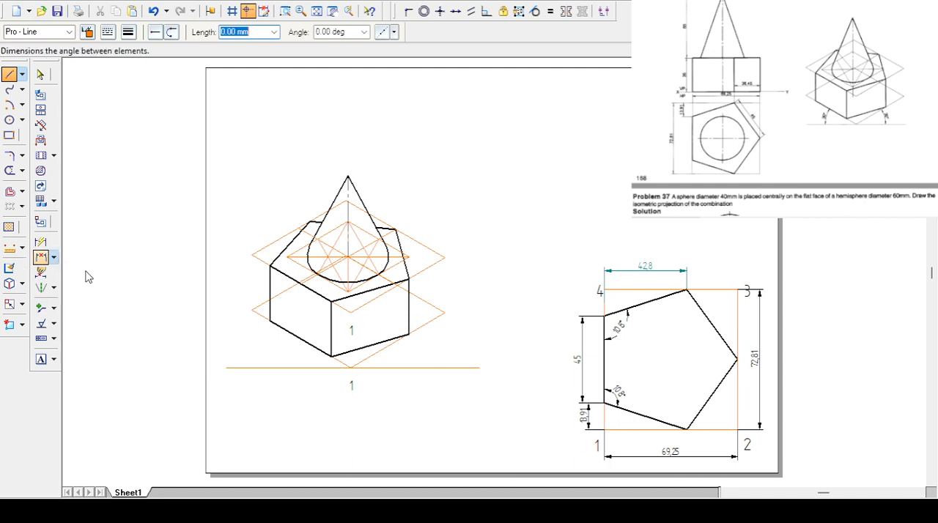
left_click(89, 280)
left_click(387, 367)
left_click(378, 351)
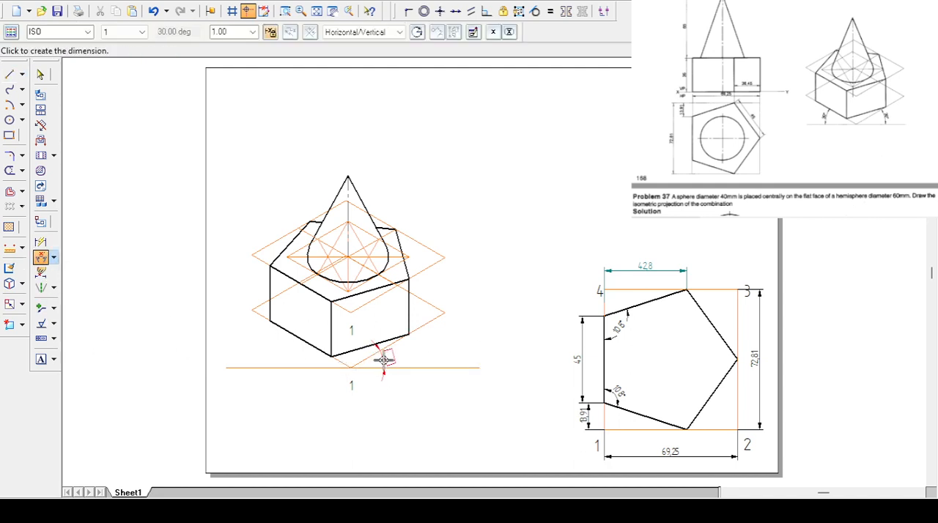
left_click(414, 350)
left_click(316, 367)
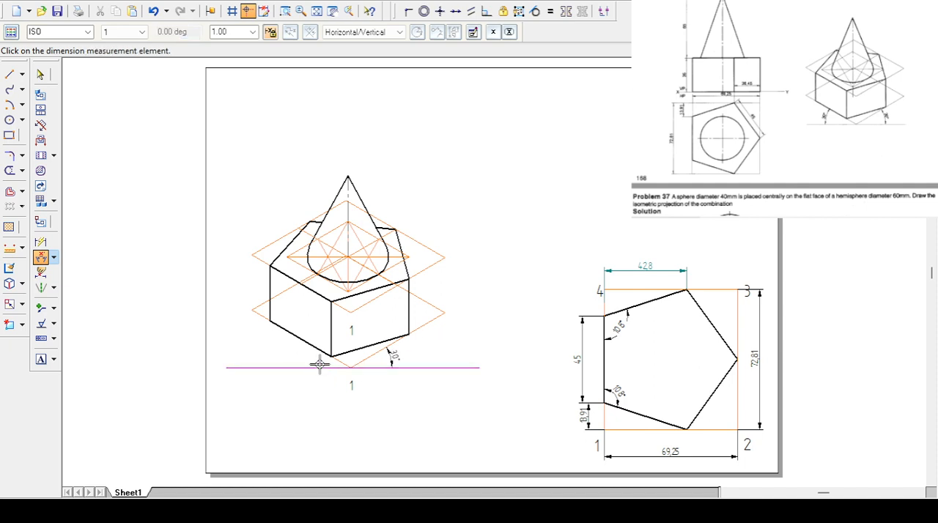
left_click(314, 347)
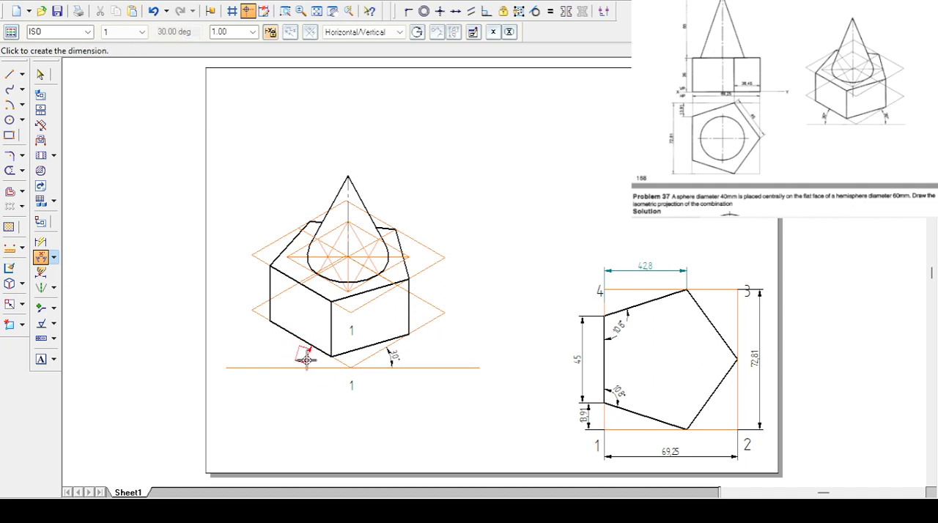
left_click(309, 359)
key("Escape")
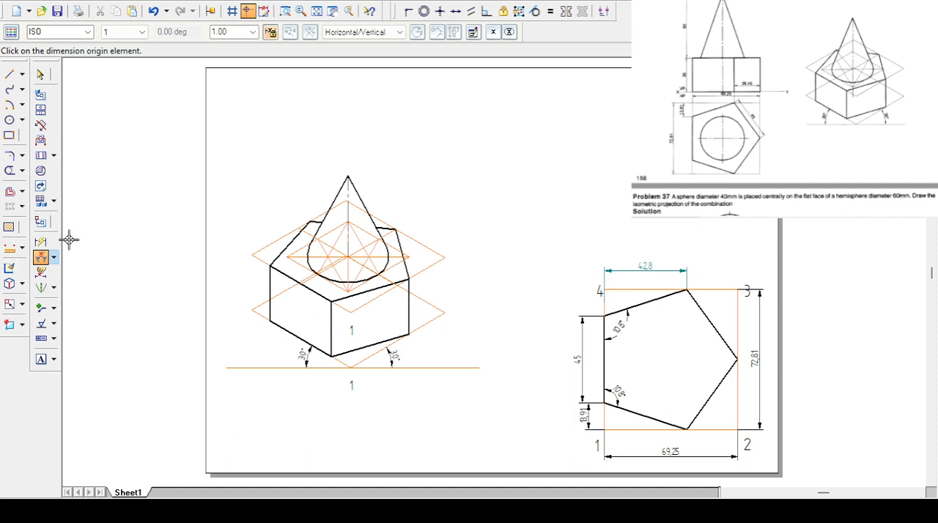
- Dimension the length of the prism's front-left top edge, placing the dimension parallel to it beyond the bottom edge
left_click(41, 244)
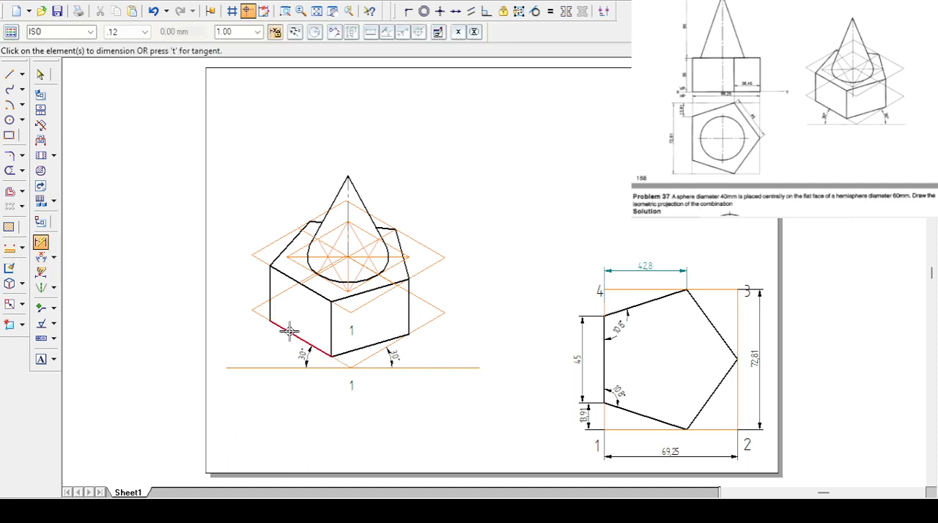
left_click(289, 331)
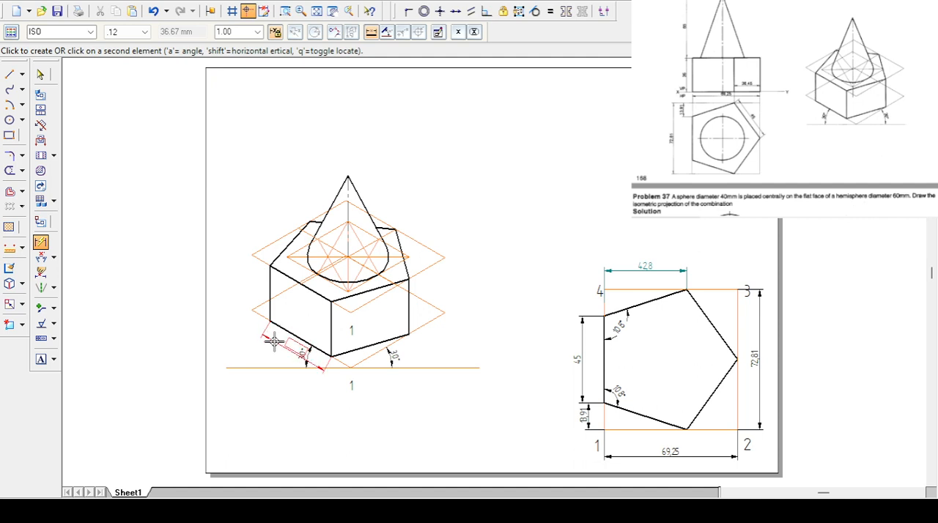
left_click(266, 344)
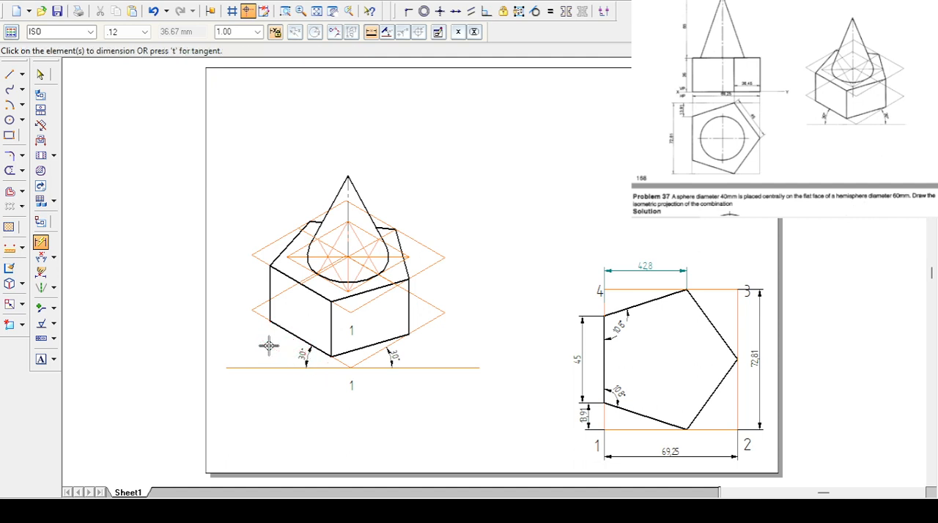
left_click(302, 304)
right_click(295, 294)
left_click(286, 275)
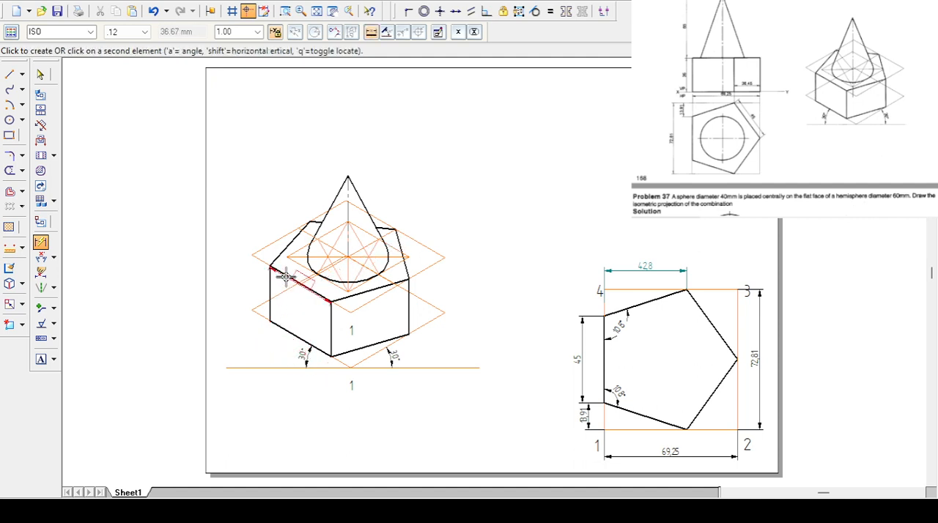
left_click(252, 335)
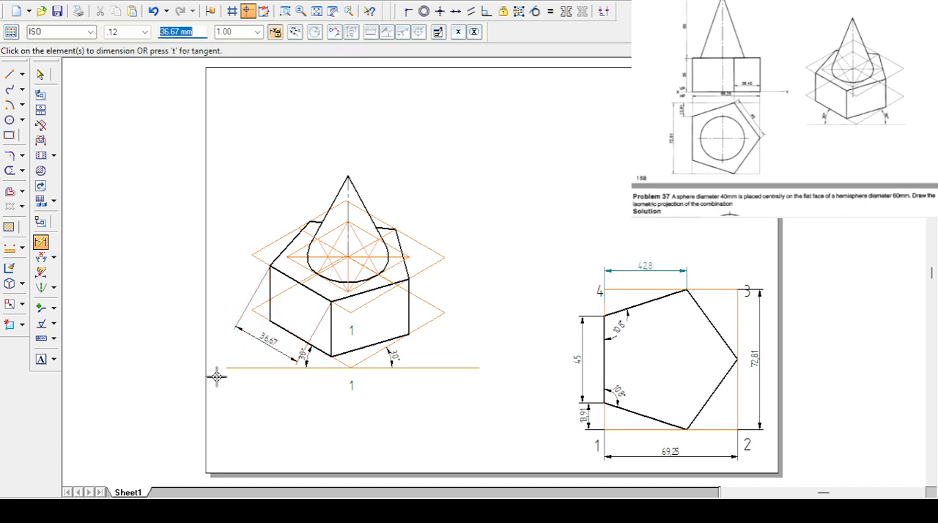
- Replace the displayed text of the prism's top edge length dimension with ISO 45
left_click(41, 74)
left_click(263, 342)
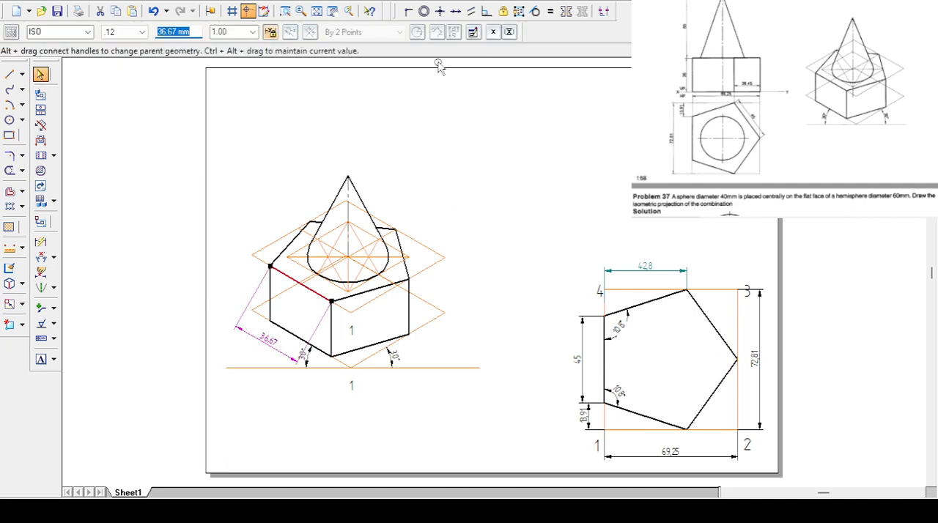
left_click(495, 33)
left_click(497, 105)
left_click(473, 33)
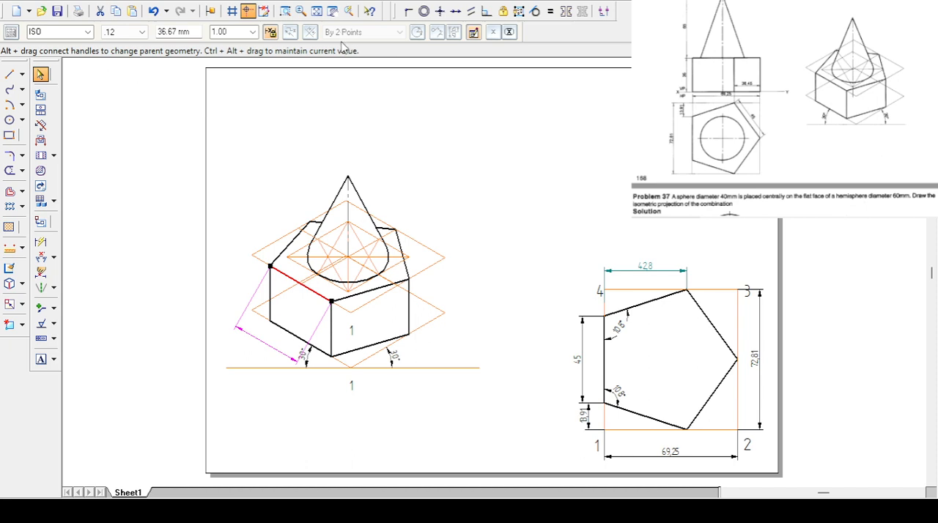
left_click(520, 198)
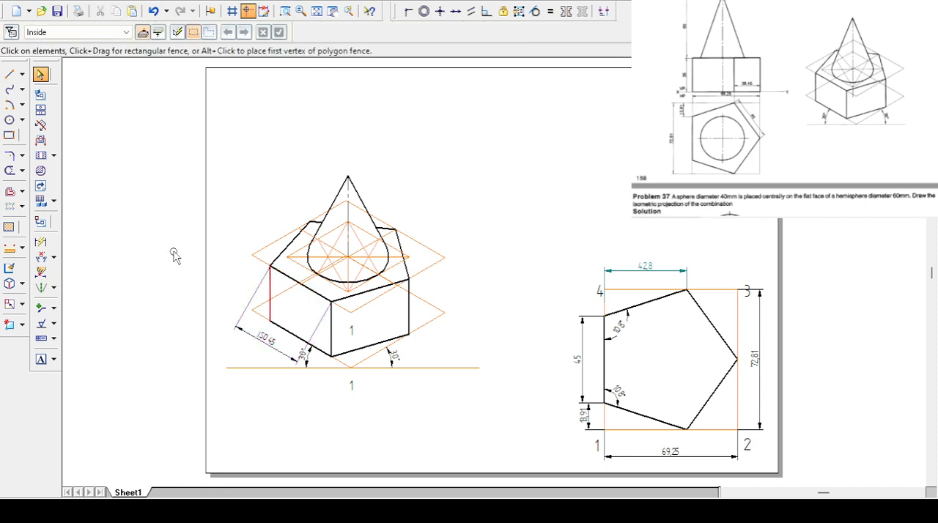
- Dimension the height of the prism's leftmost vertical edge, placing the dimension to its left
left_click(40, 242)
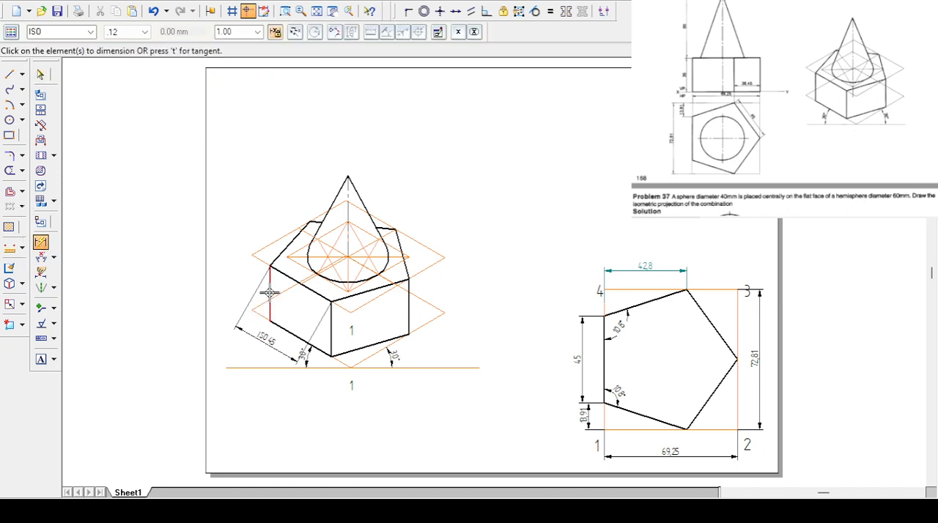
left_click(270, 292)
left_click(224, 293)
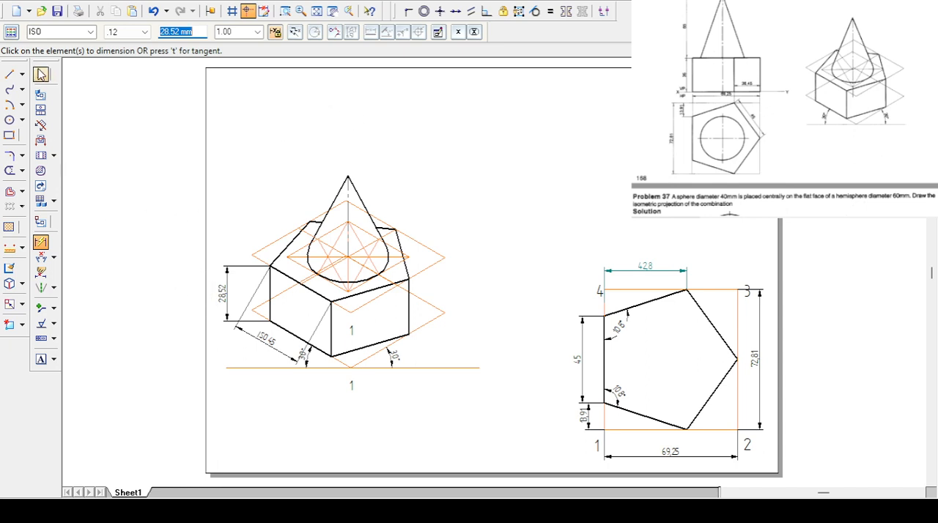
- Replace the displayed text of the prism's height dimension with ISO 35
left_click(41, 74)
left_click(226, 293)
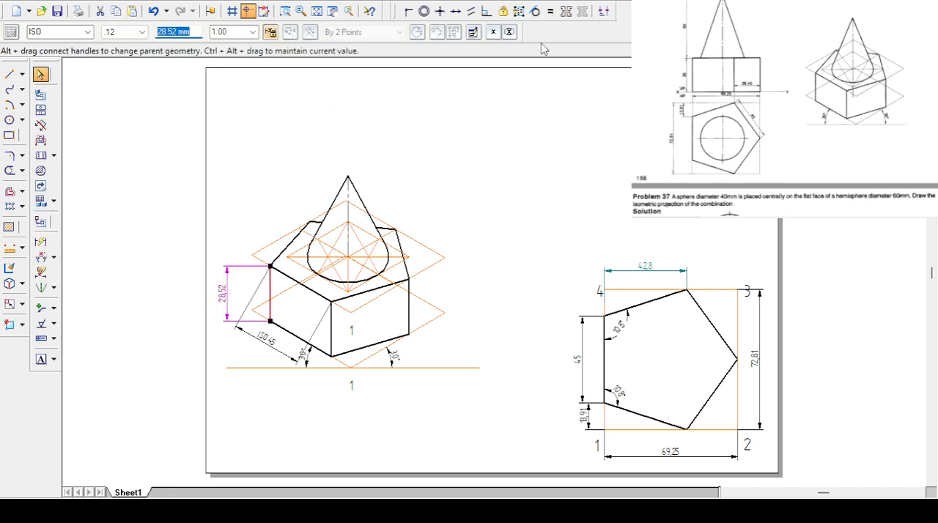
left_click(494, 34)
left_click(506, 78)
left_click(474, 35)
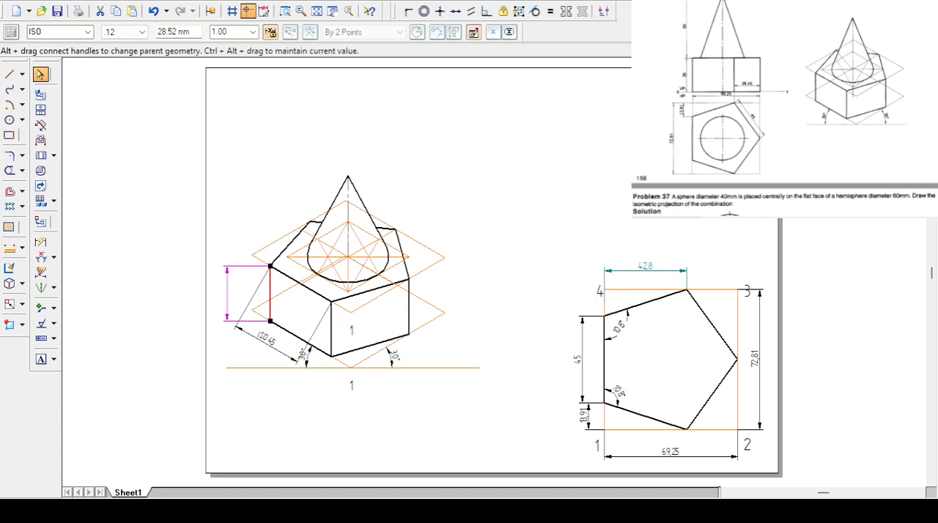
left_click(326, 39)
left_click(471, 179)
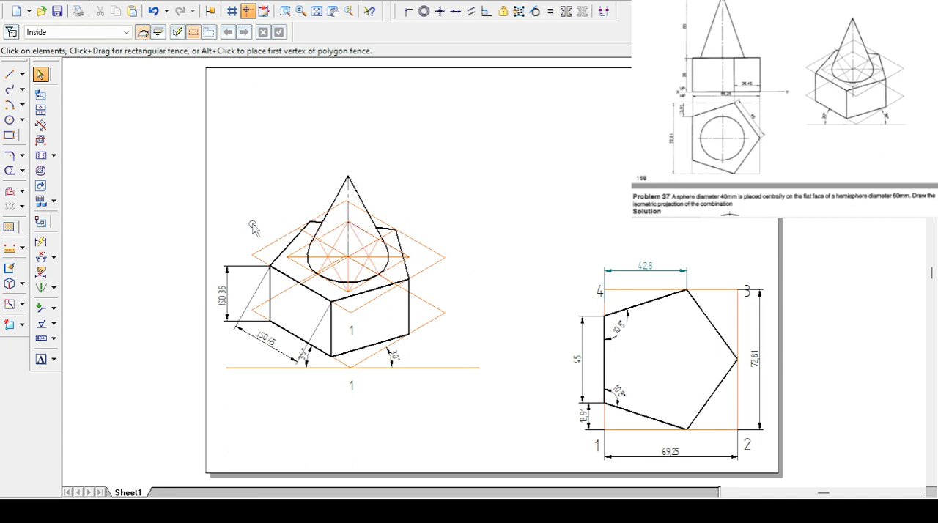
- Dimension the cone's vertical axis from apex to base centre, placing the dimension above the prism's height dimension
left_click(40, 243)
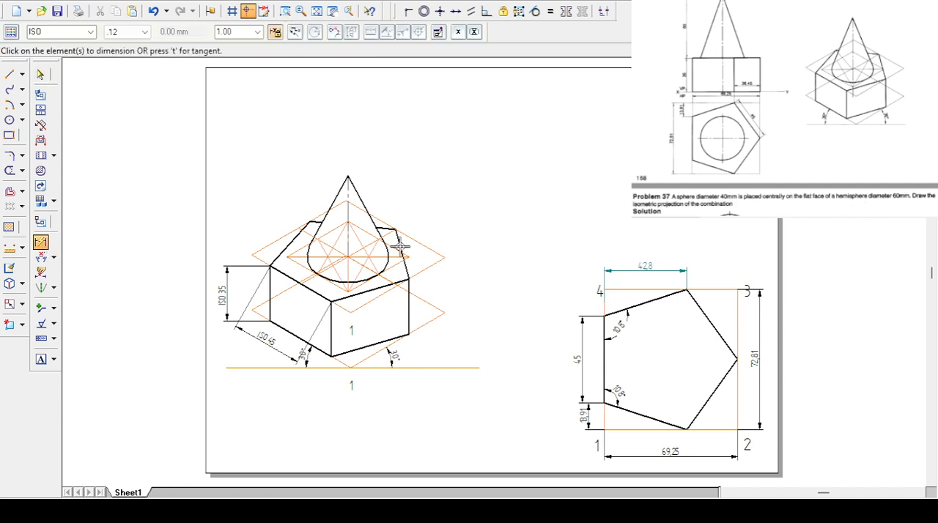
left_click(348, 188)
right_click(349, 183)
left_click(346, 195)
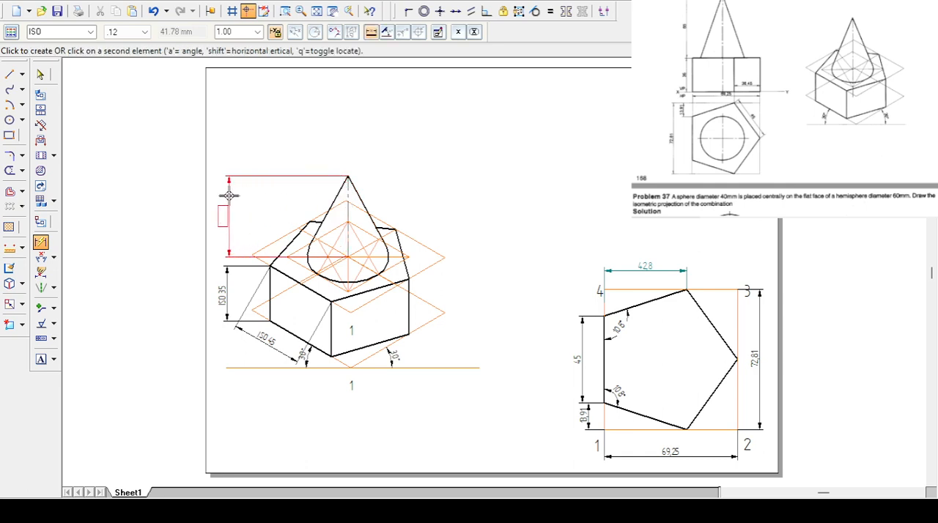
left_click(224, 210)
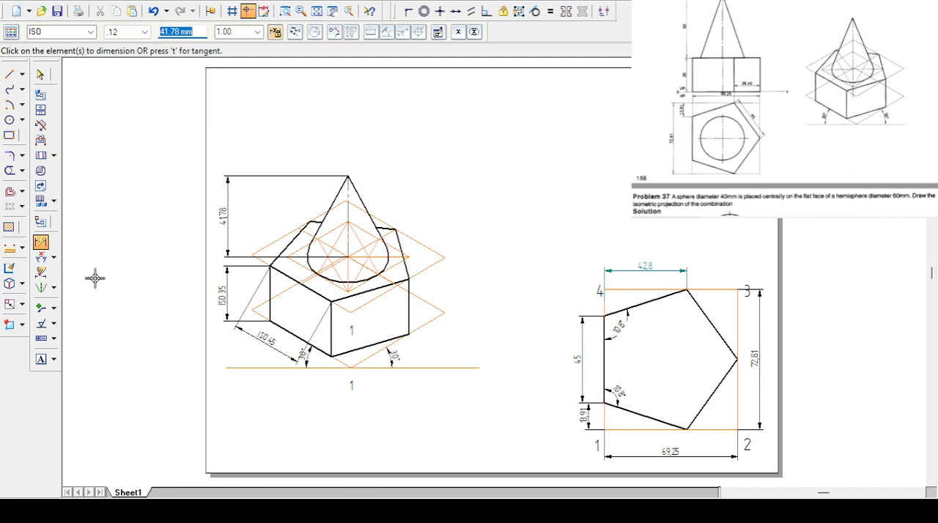
- Replace the displayed text of the cone's height dimension with ISO 65
left_click(41, 74)
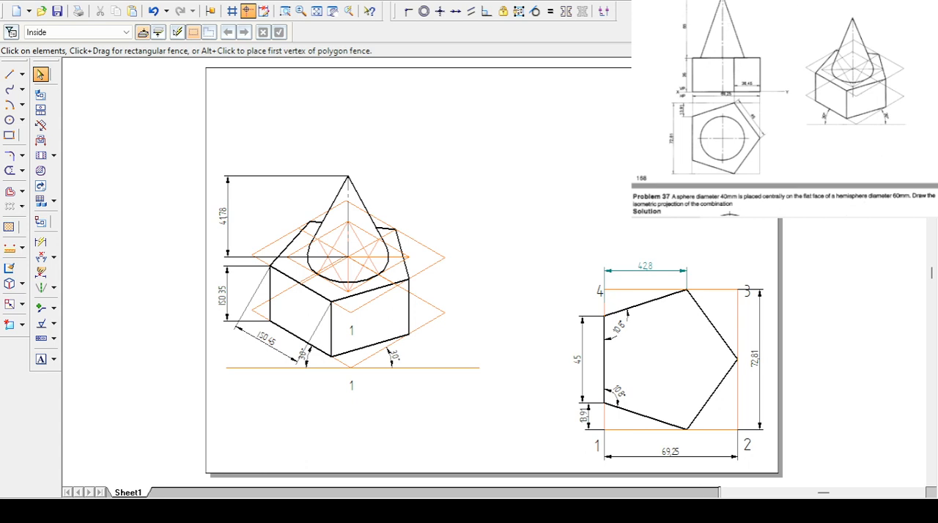
left_click(211, 208)
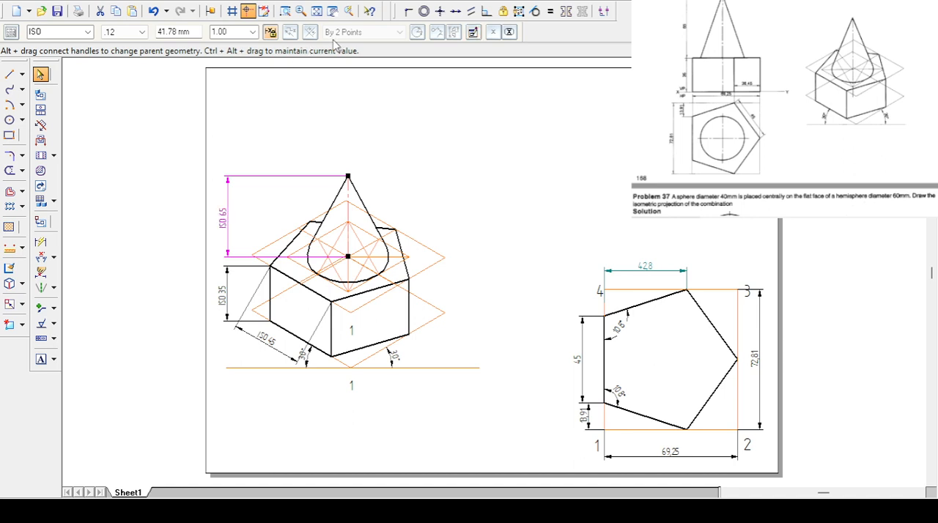
left_click(478, 171)
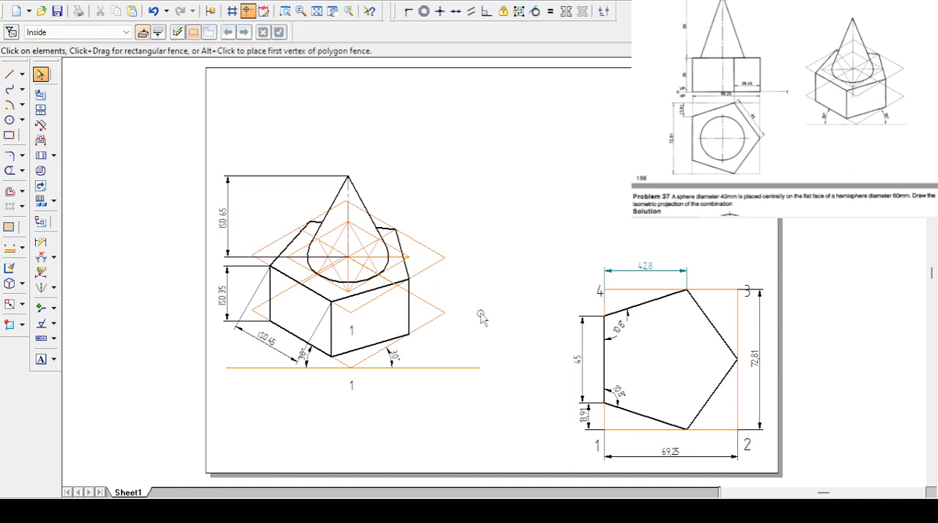